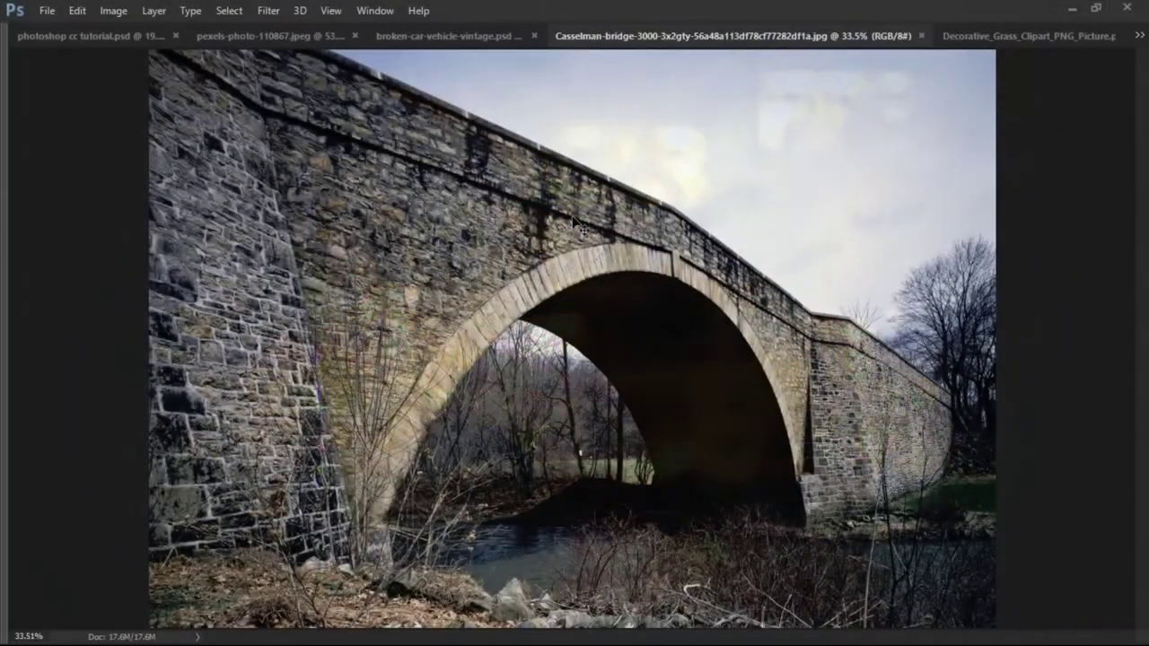
- Drag the Casselman bridge photo onto the tutorial canvas so it becomes Layer 1
drag(592, 201, 543, 225)
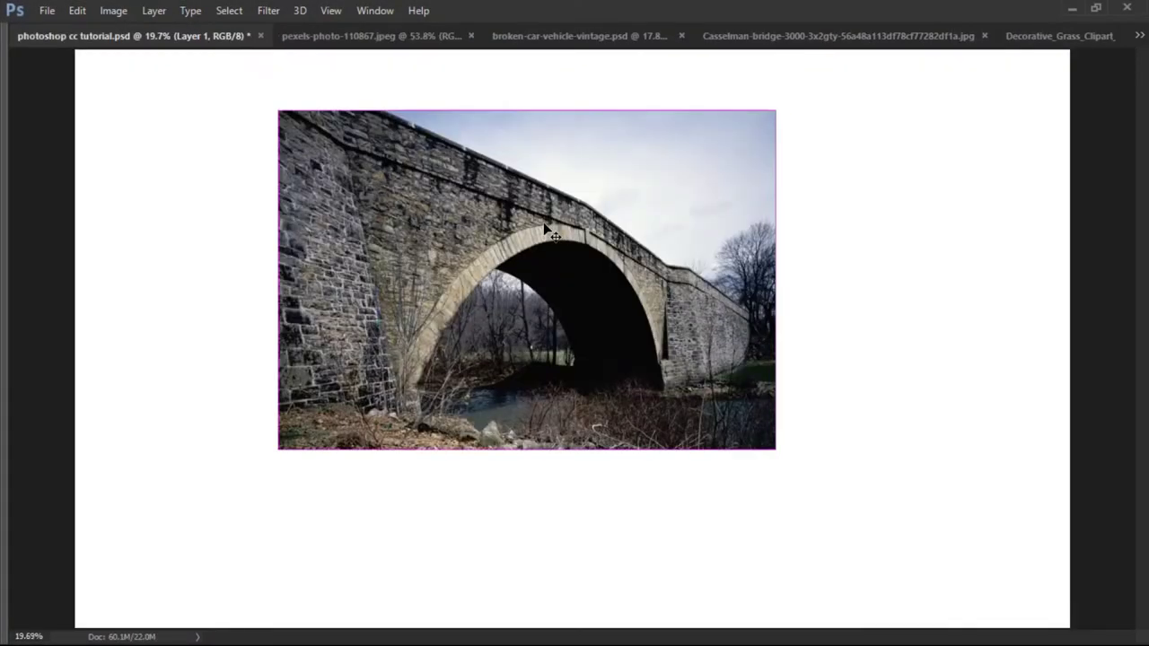
- Scale the bridge photo up to cover the upper-left of the canvas
key(ctrl+minus)
drag(551, 232, 378, 181)
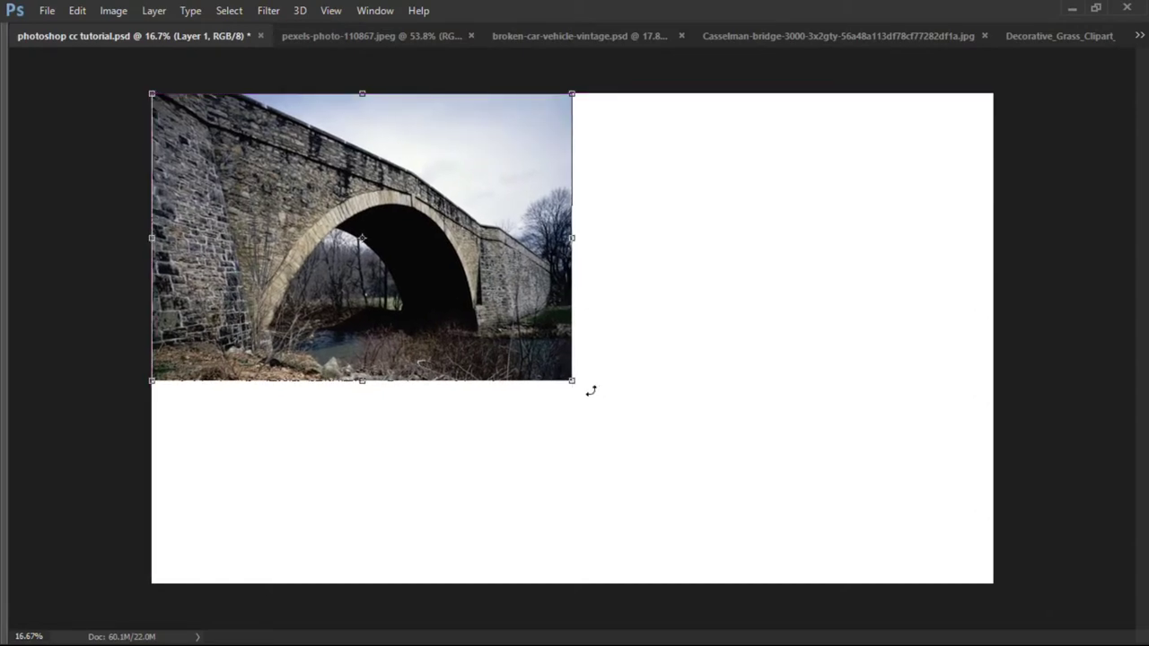
drag(572, 380, 780, 524)
mouse_move(785, 307)
mouse_down()
mouse_move(840, 308)
mouse_move(793, 309)
mouse_up()
drag(793, 520, 720, 395)
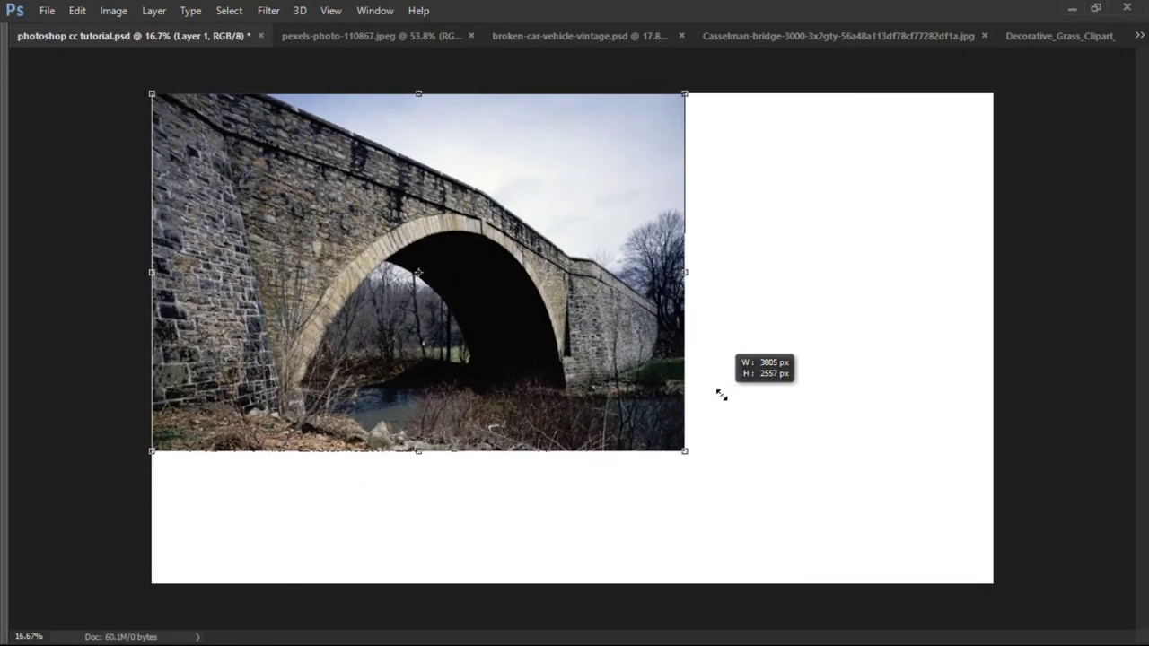
key(Return)
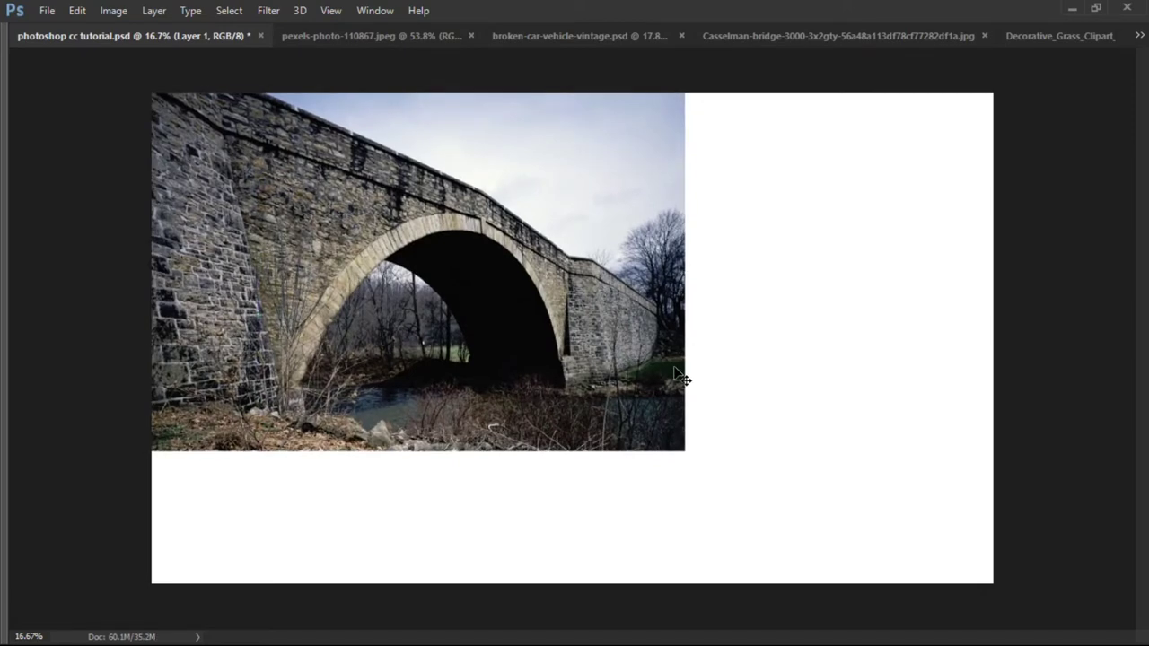
- Duplicate the bridge, flip the copy horizontally and slide it right as a mirror image
key(F7)
key(ctrl+j)
key(ctrl+t)
right_click(514, 208)
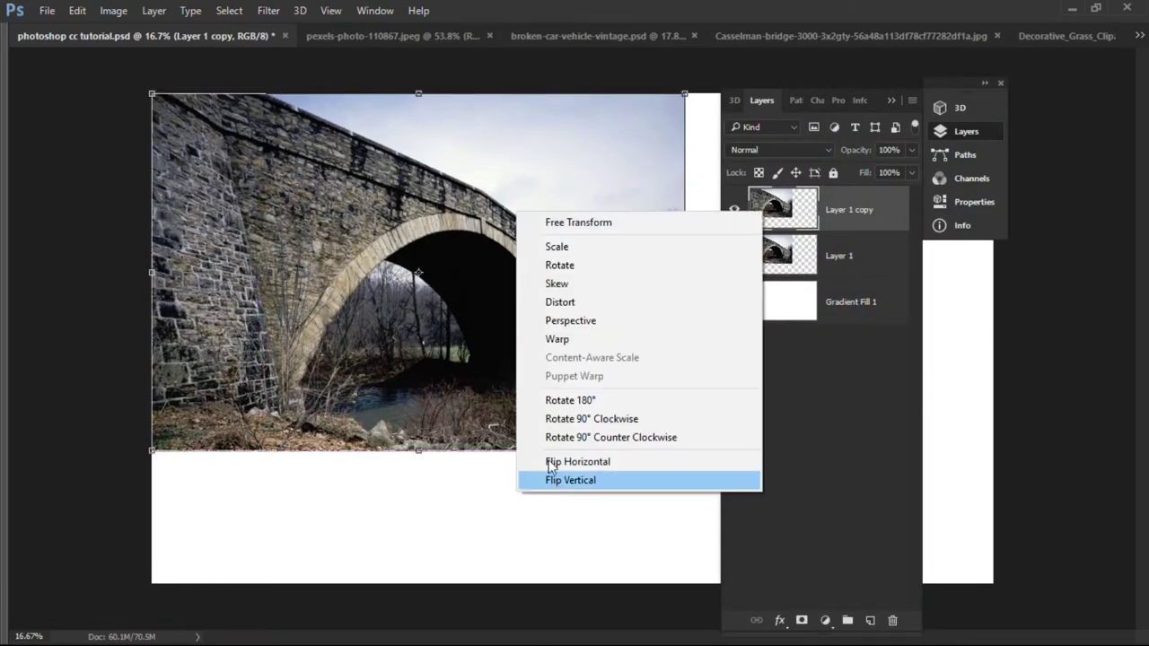
click(548, 462)
key(Return)
key(F7)
mouse_move(489, 333)
mouse_down()
mouse_move(822, 325)
mouse_move(999, 341)
mouse_move(742, 353)
mouse_up()
- Merge the two bridge layers into one and add a layer mask
key(ctrl+e)
key(F7)
click(802, 620)
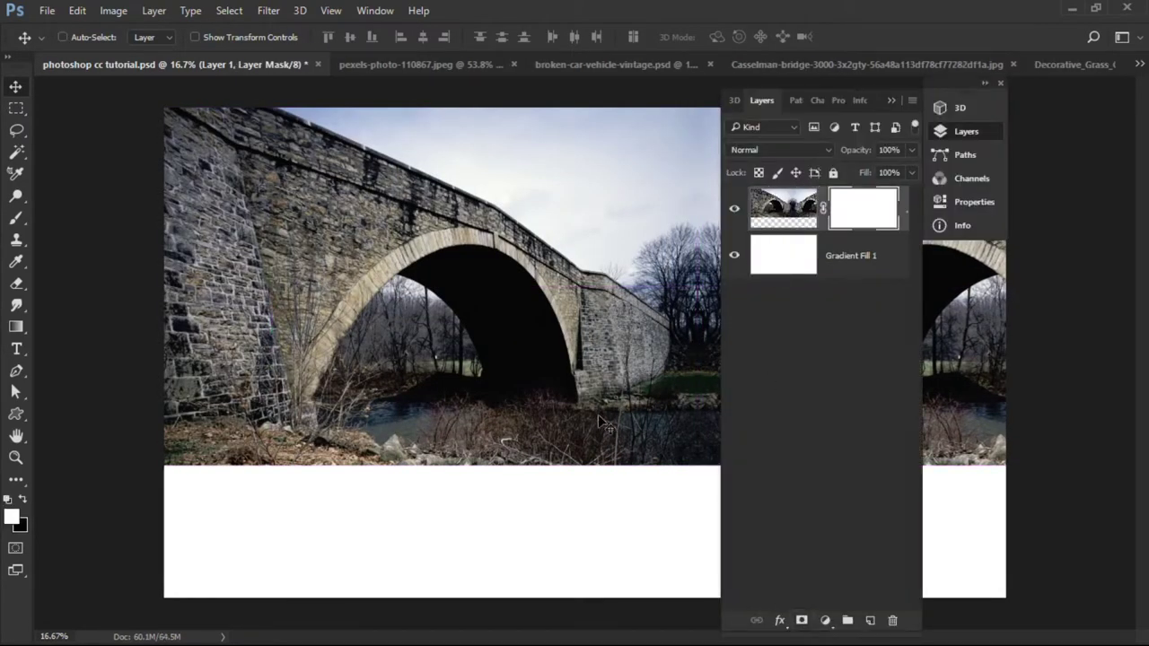
- Fade the lower half of the bridge to white with a gradient on its mask
key(g)
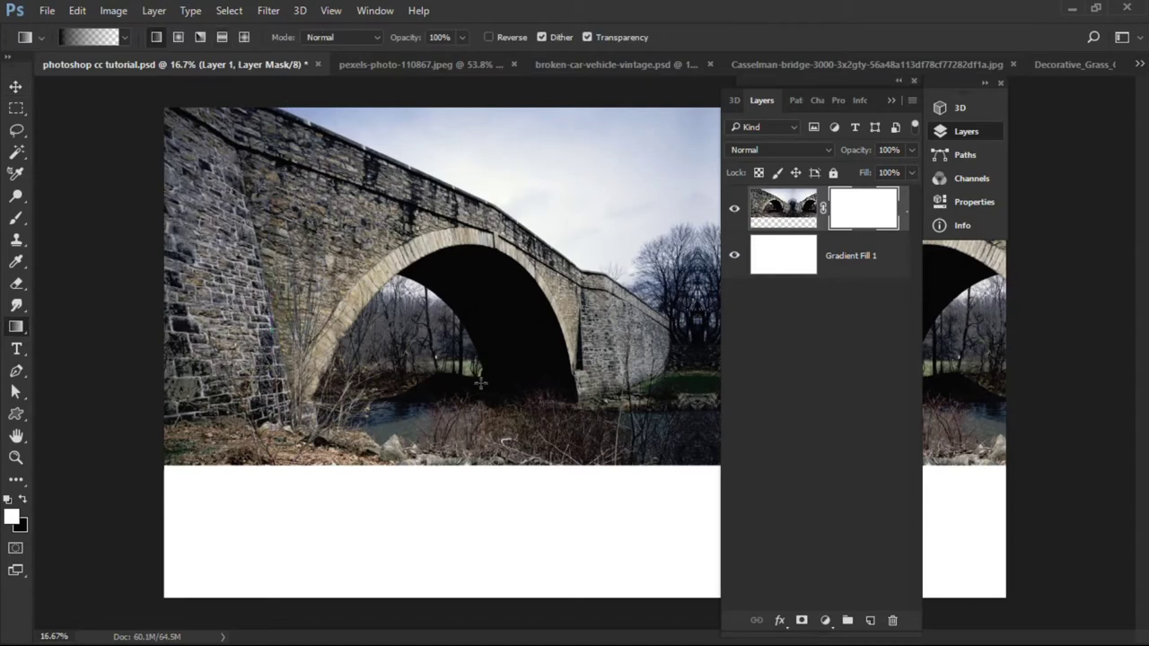
key(Tab)
drag(579, 481, 579, 481)
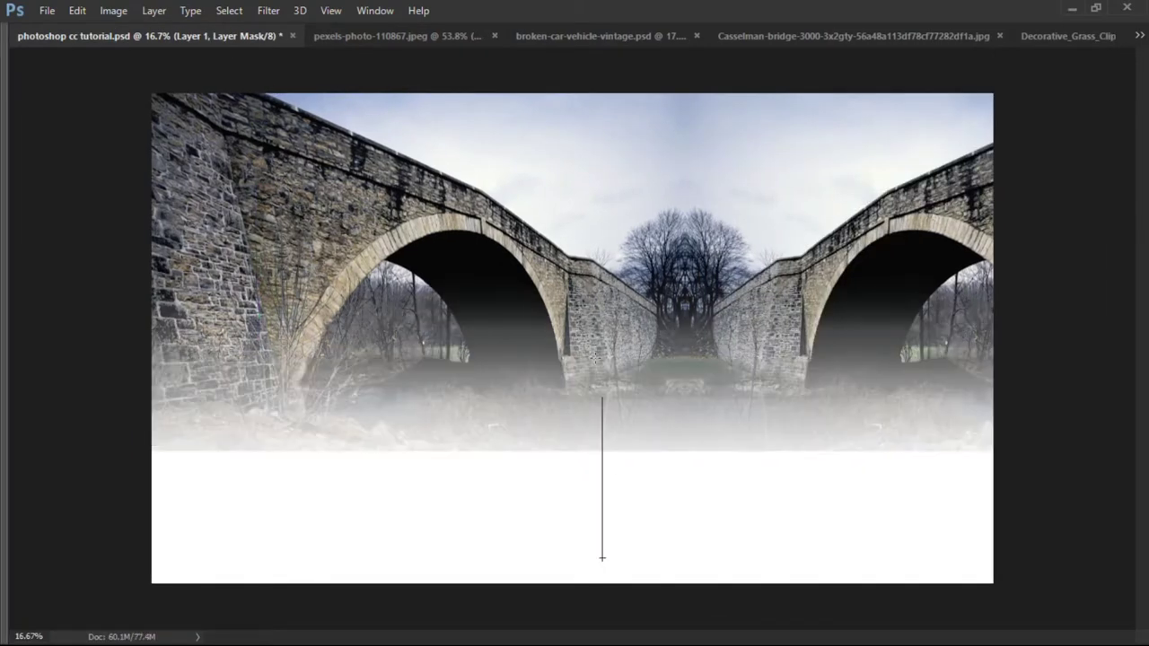
mouse_move(602, 557)
mouse_down()
mouse_move(615, 519)
mouse_move(613, 534)
mouse_up()
key(ctrl+z)
drag(607, 386, 608, 483)
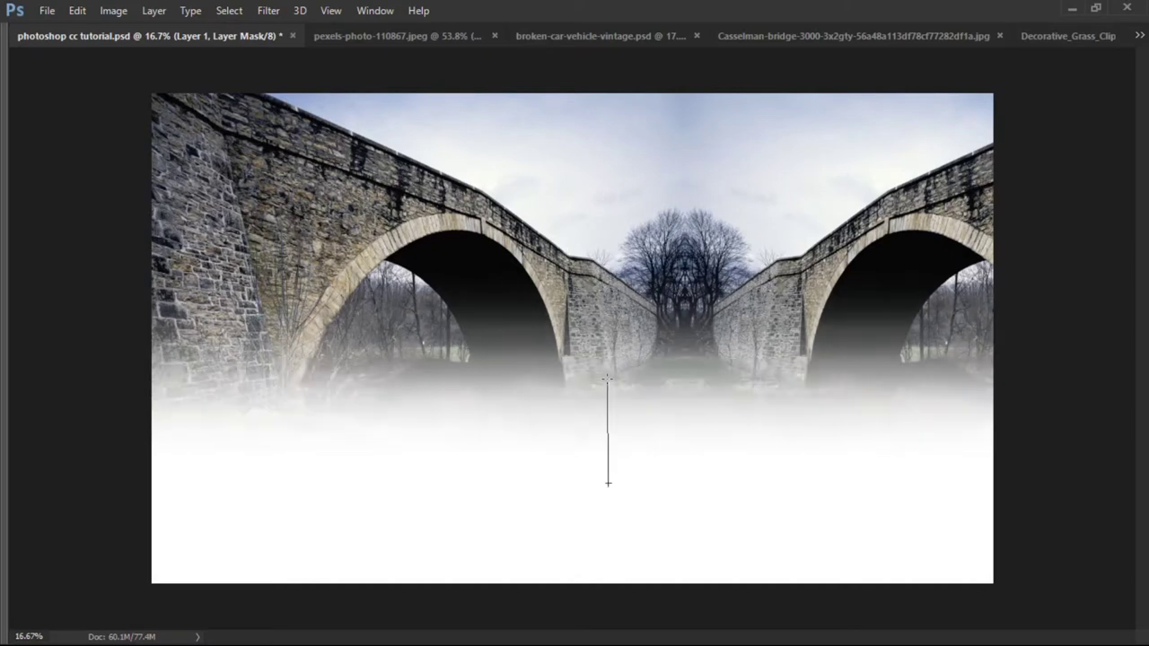
click(781, 224)
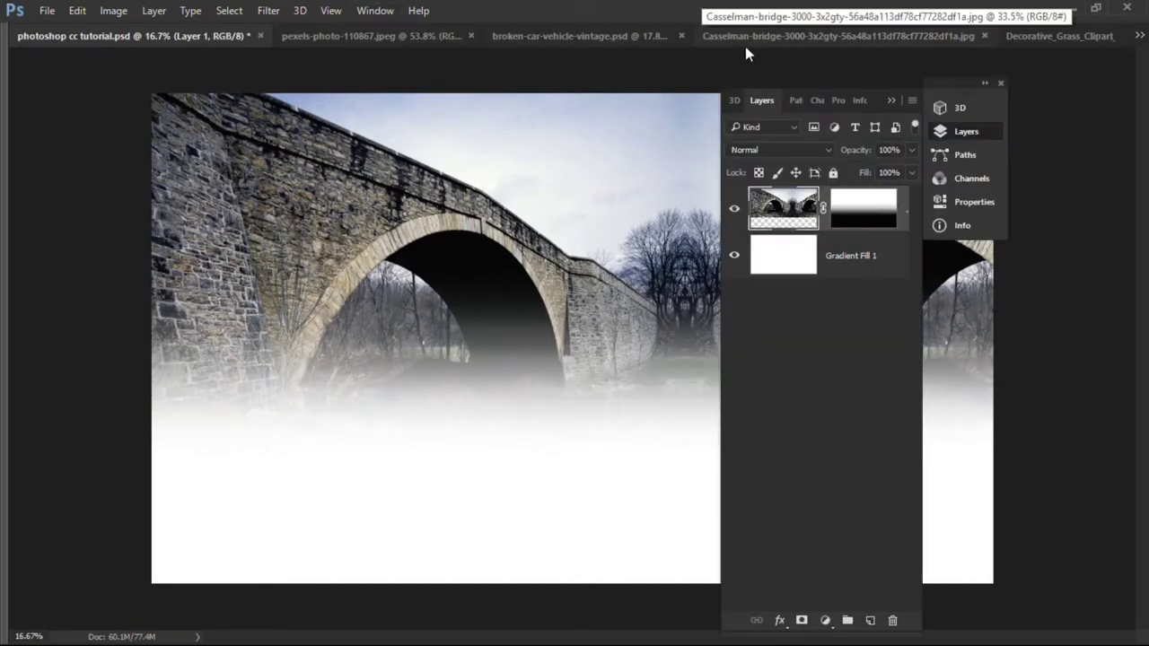
- Check the other open documents, then open openfieldgrass.jpg from Adobe Bridge
click(440, 38)
click(579, 37)
click(844, 36)
click(1059, 36)
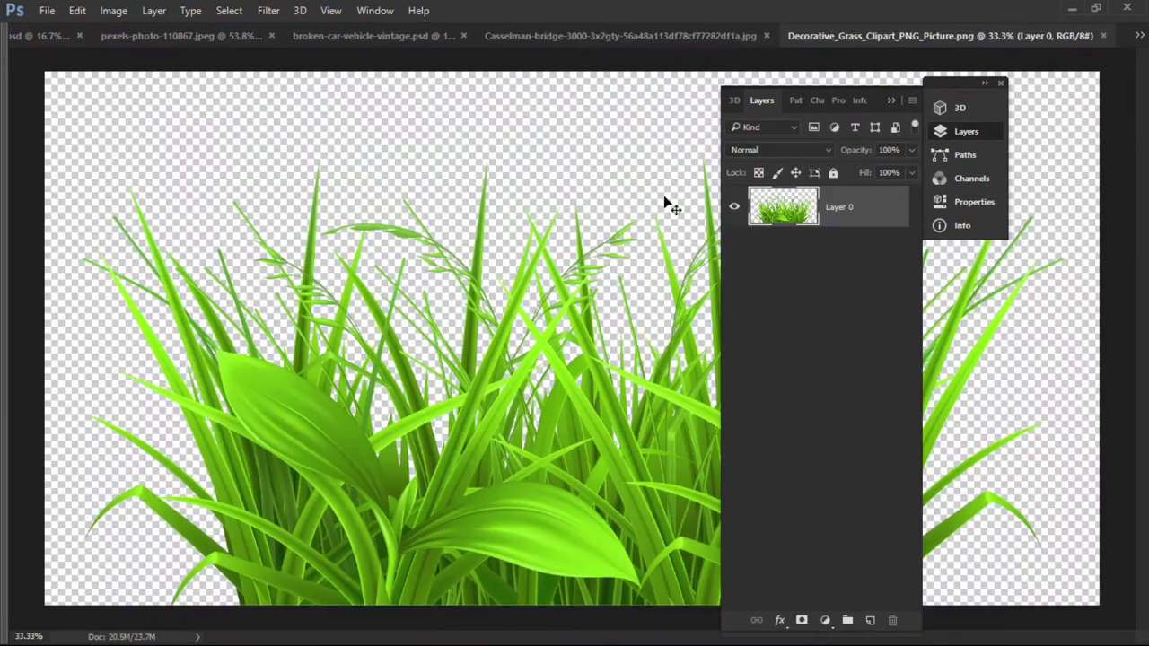
key(alt+Tab)
click(253, 255)
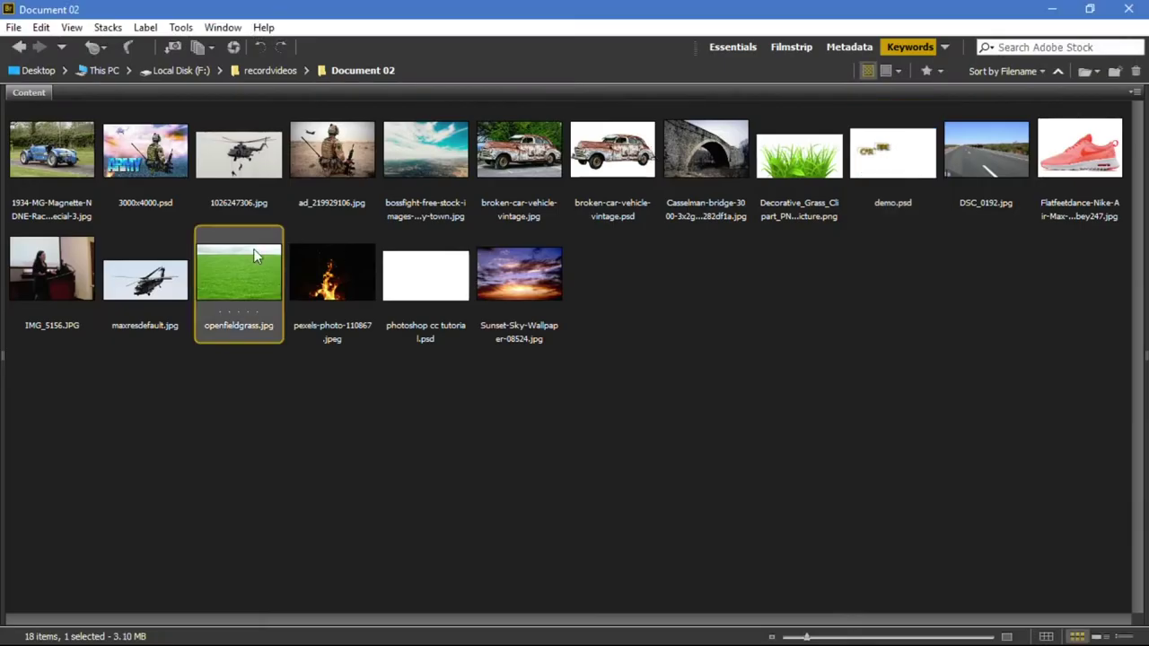
key(alt+Tab)
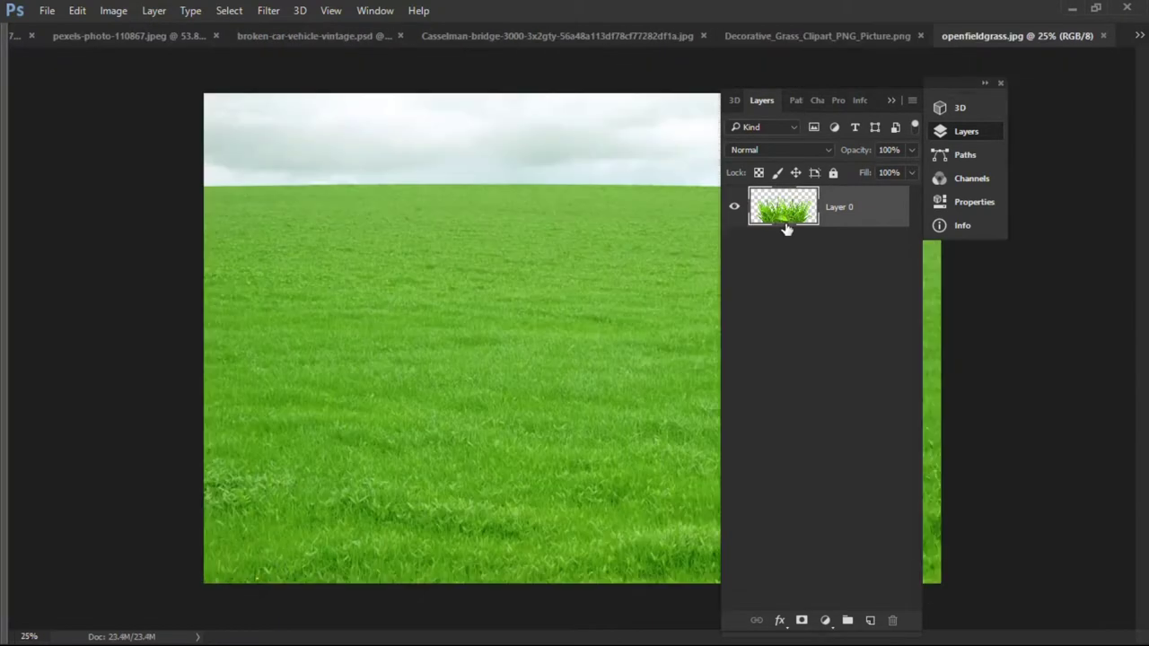
- Bring the grass field into the composite as Layer 2 and centre it horizontally
click(18, 40)
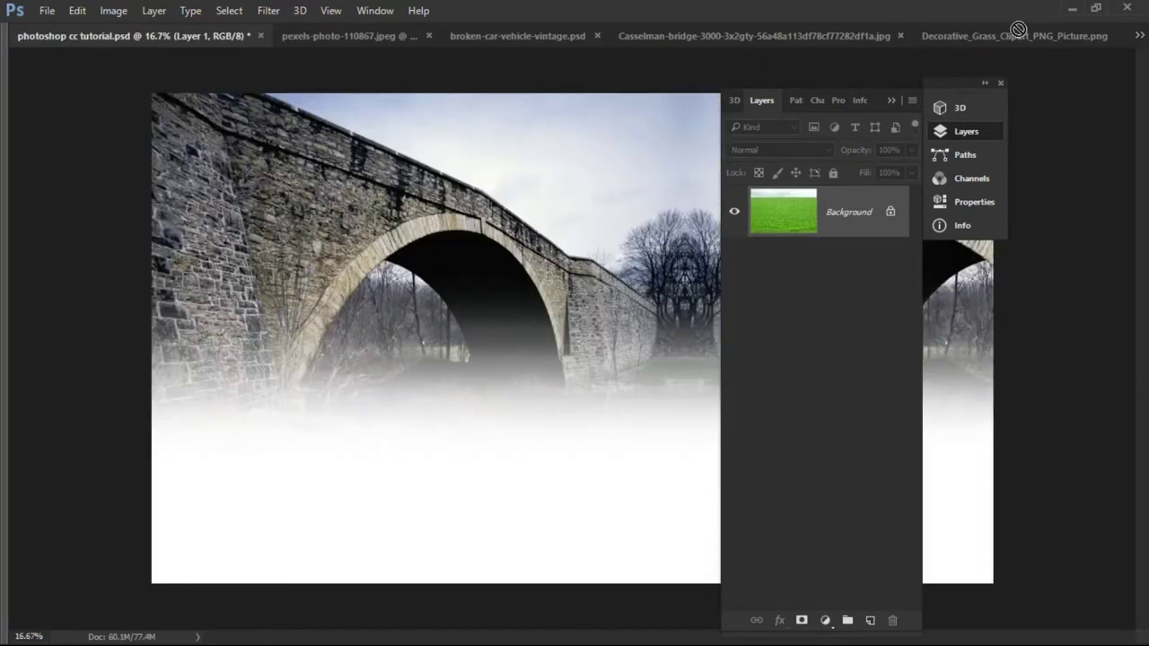
drag(1018, 30, 644, 310)
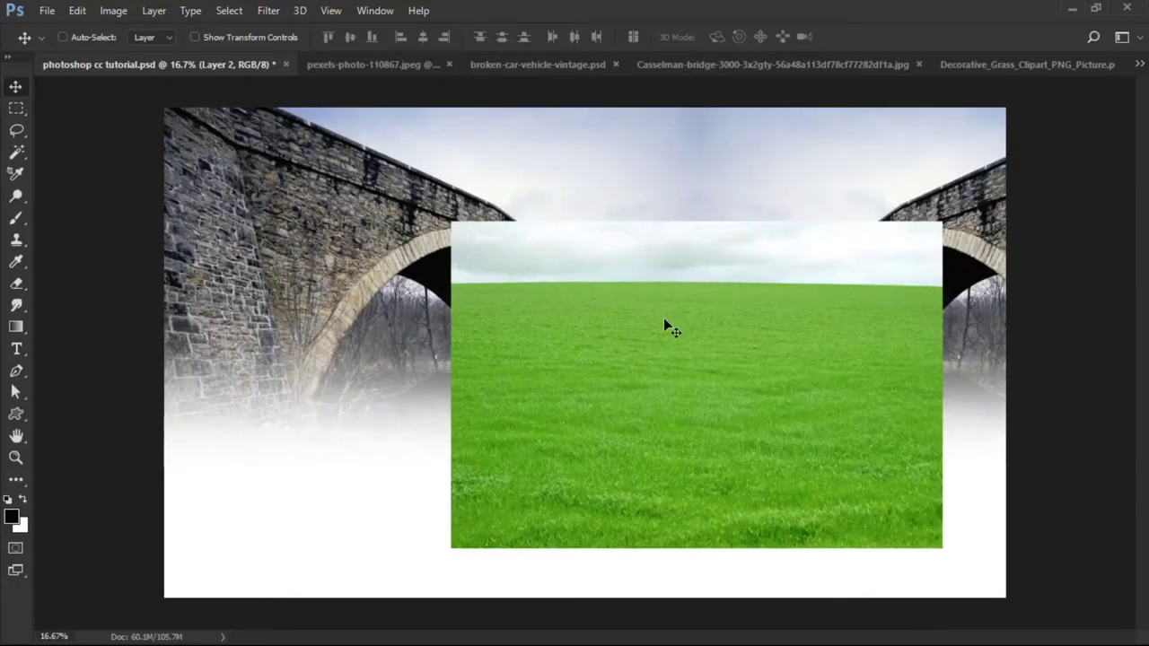
click(444, 37)
click(423, 37)
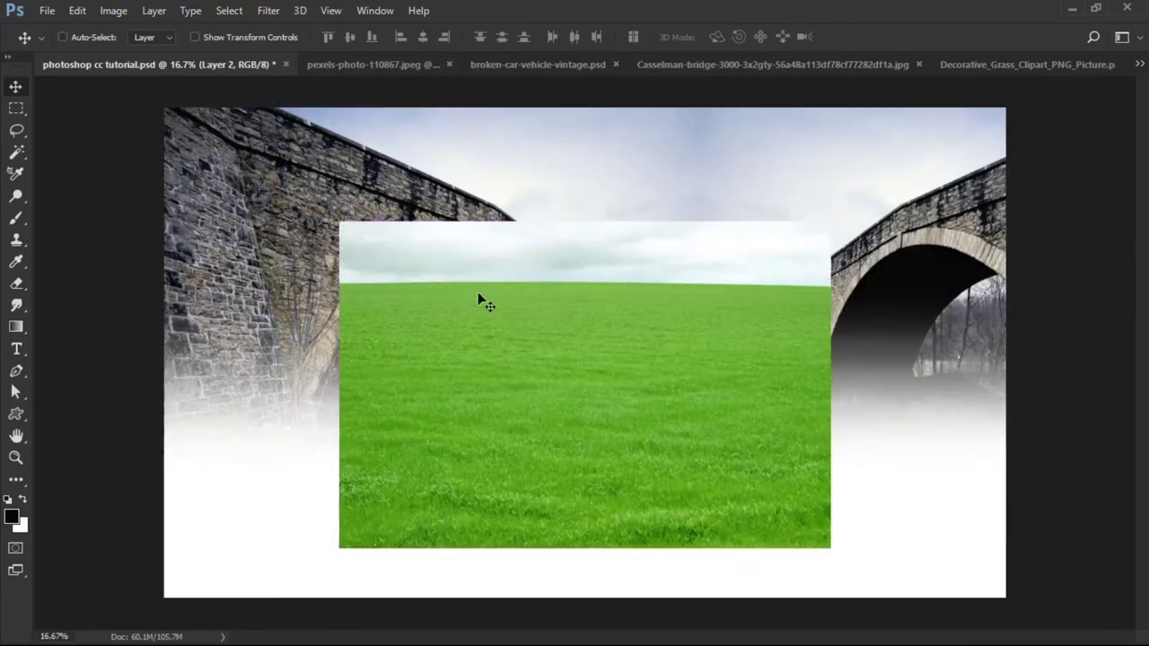
key(ctrl+0)
key(ctrl+minus)
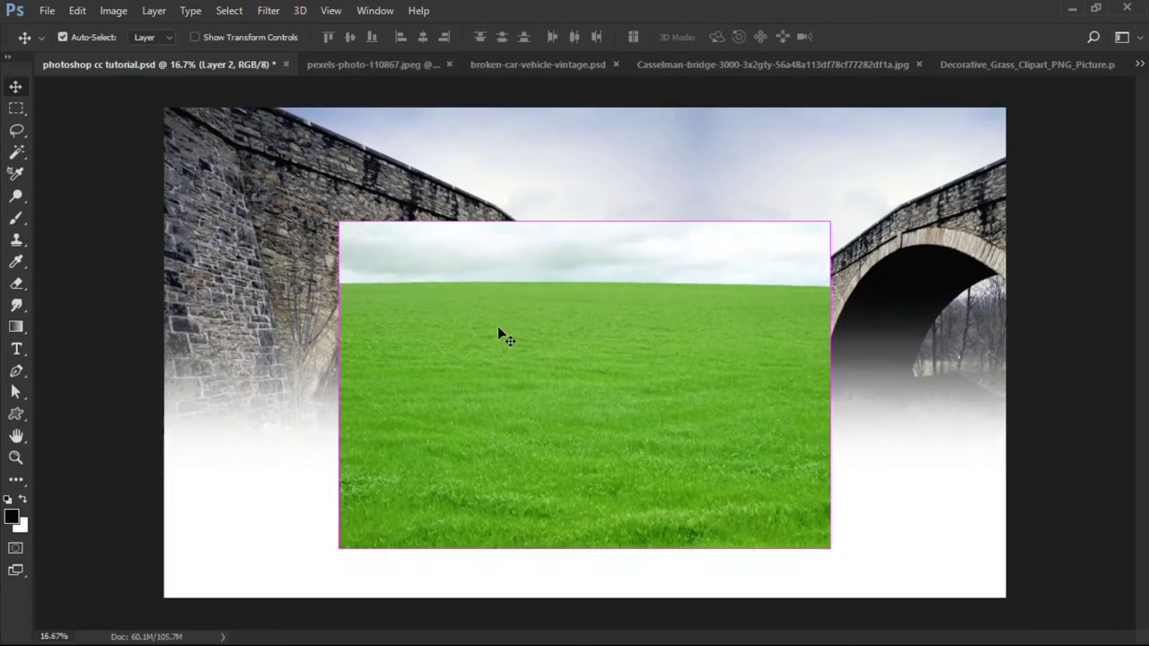
- Perspective-distort the grass, widening its bottom and lowering its top below the bridge
key(ctrl+t)
right_click(485, 306)
click(426, 439)
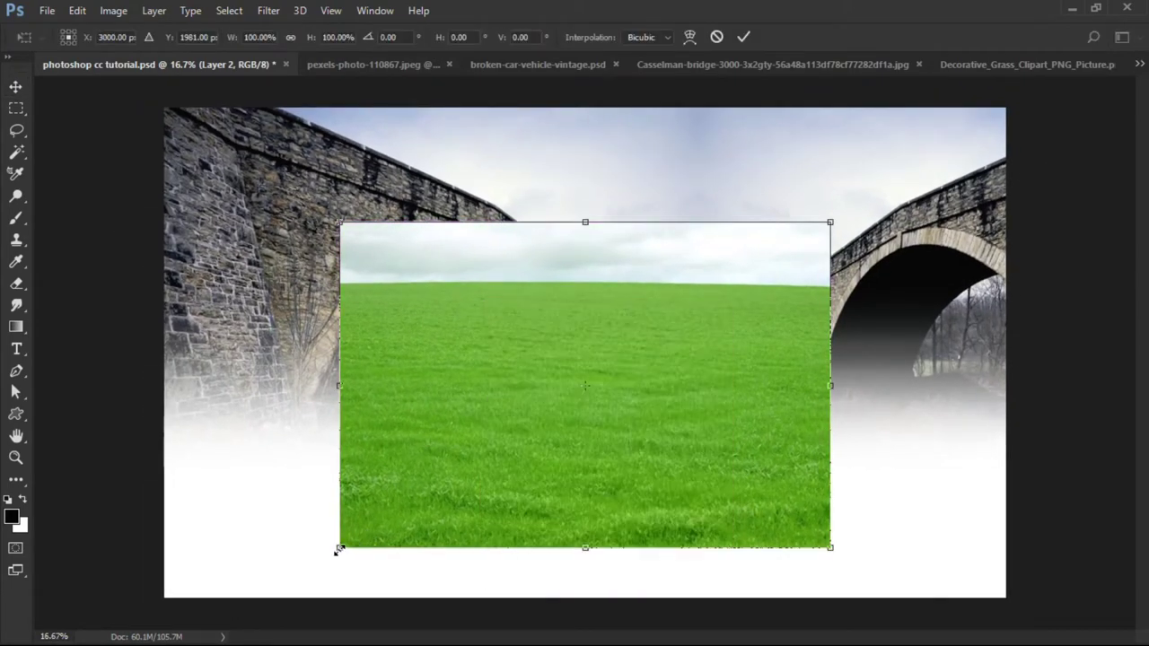
drag(339, 549, 281, 587)
drag(889, 587, 1096, 587)
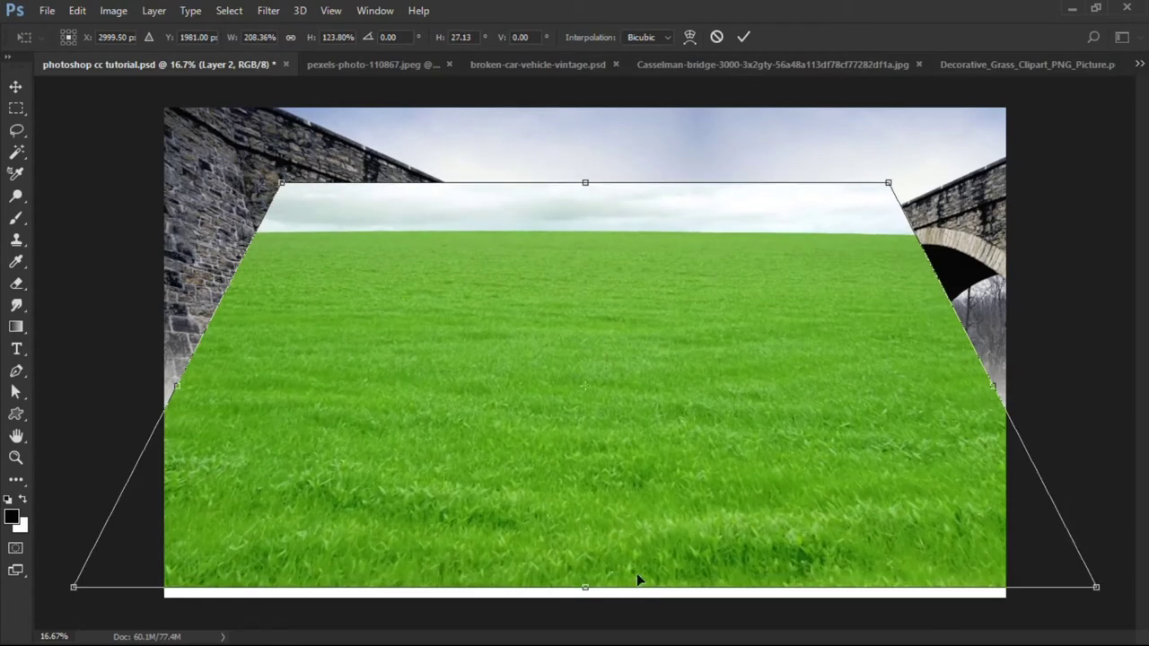
drag(584, 587, 584, 616)
drag(585, 183, 583, 280)
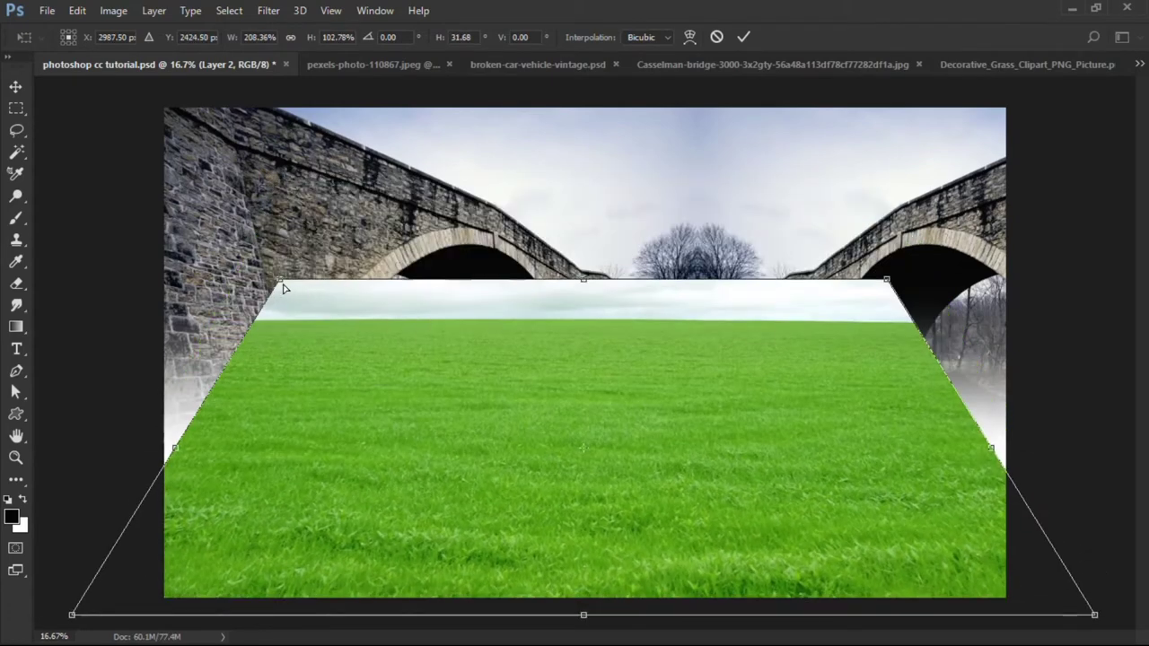
drag(282, 284, 307, 280)
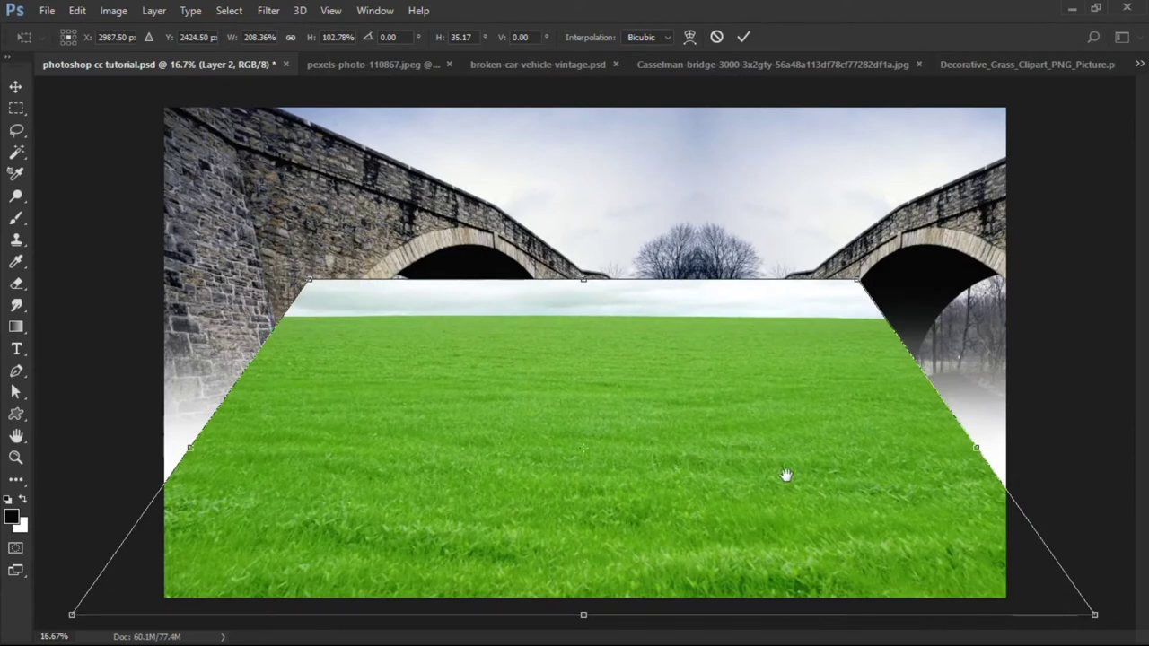
click(632, 446)
key(ctrl+minus)
key(ctrl+minus)
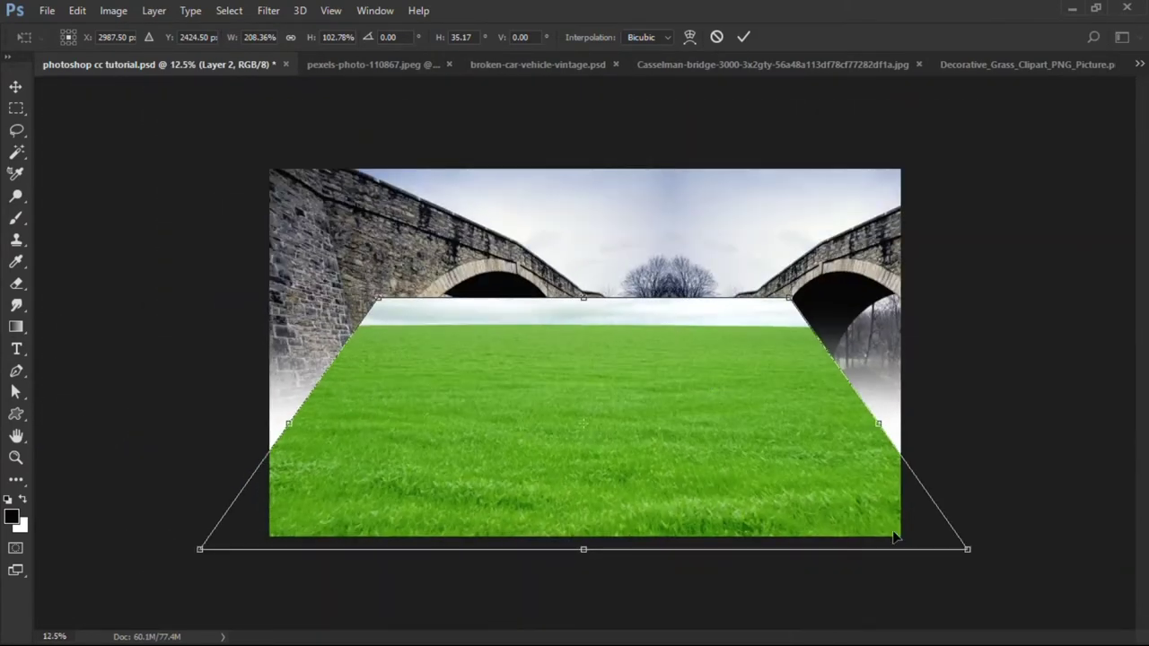
drag(968, 546, 1014, 551)
- Warp the grass so its horizon curves beneath the bridge arches
right_click(637, 444)
click(628, 256)
drag(478, 429, 328, 377)
mouse_move(810, 393)
mouse_down()
mouse_move(564, 395)
mouse_move(307, 380)
mouse_up()
mouse_move(609, 306)
mouse_down()
mouse_move(704, 355)
mouse_move(458, 337)
mouse_up()
drag(684, 381, 653, 345)
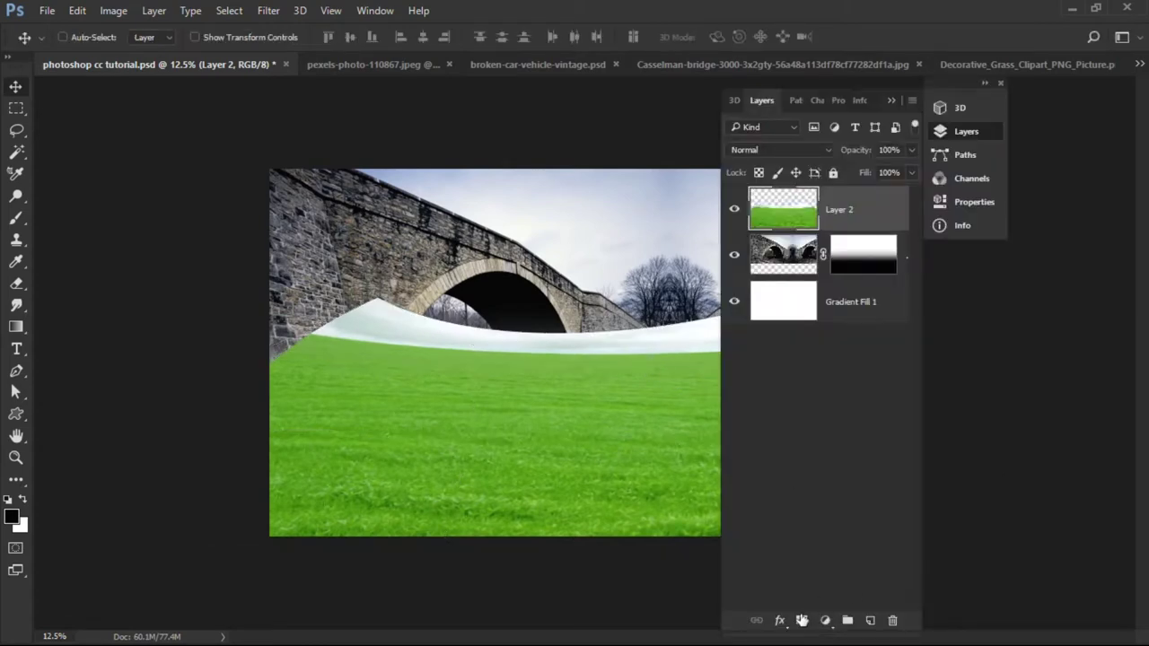
- Gradient-fade the top of the grass layer into the arches as a misty band
key(shift+Tab)
key(g)
drag(549, 377, 549, 248)
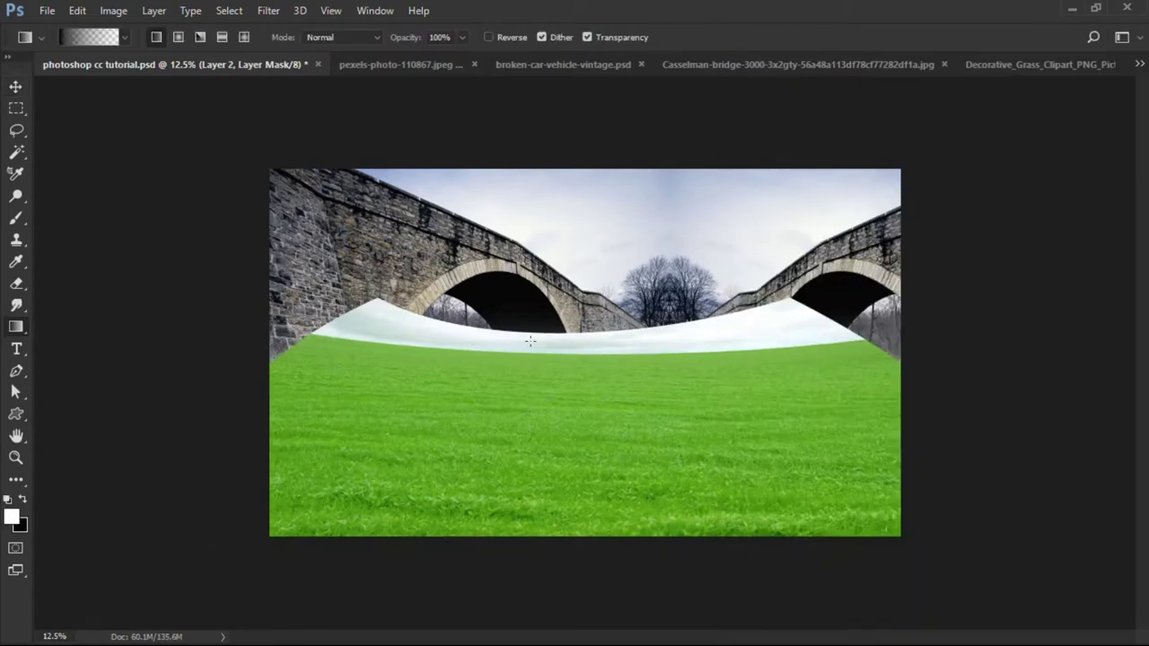
drag(565, 296, 565, 174)
drag(573, 402, 576, 305)
drag(579, 440, 580, 354)
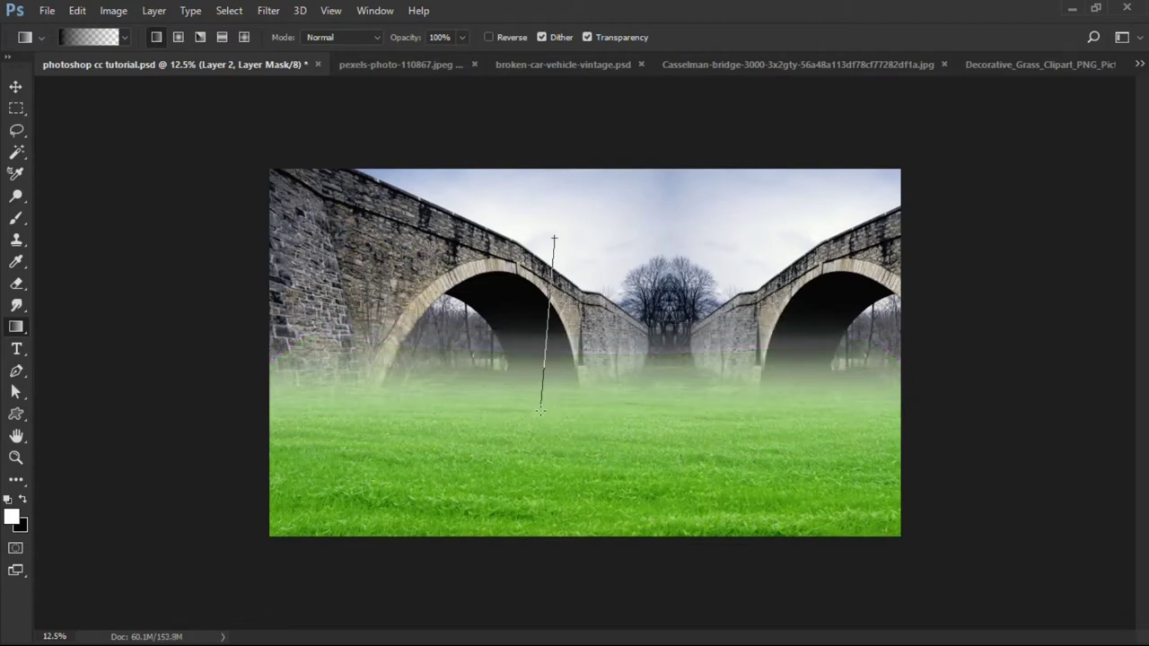
- Set the Eraser to size 2000, then return to the Move tool and Layers panel
key(F7)
key(e)
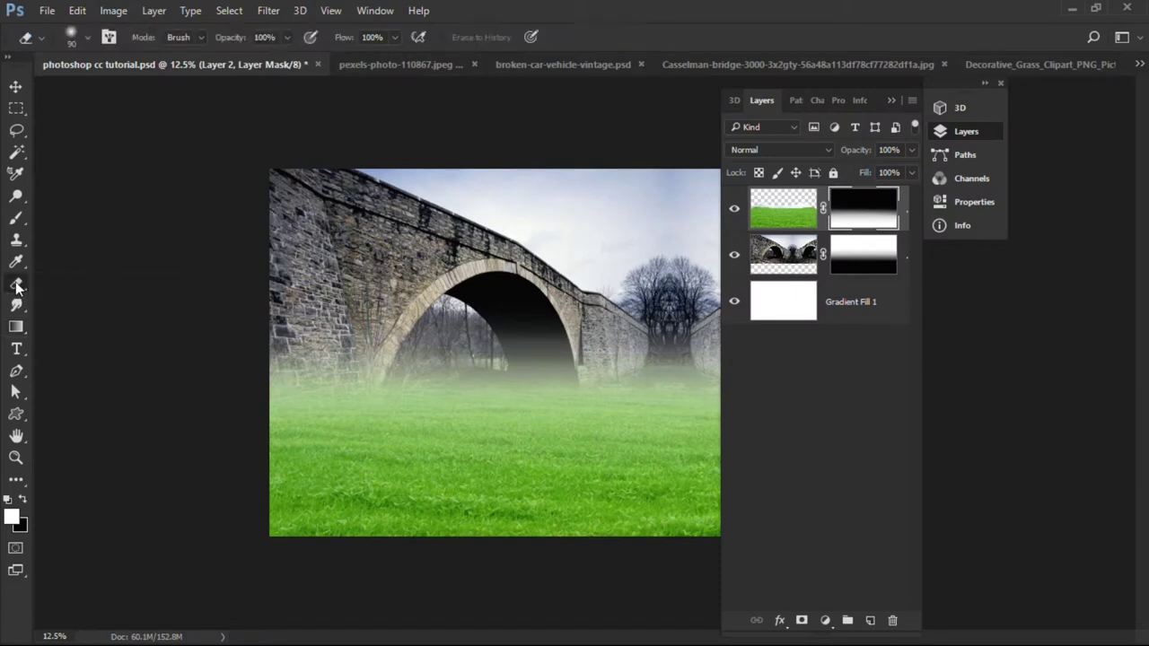
key(bracketright)
key(bracketright)
key(bracketright)
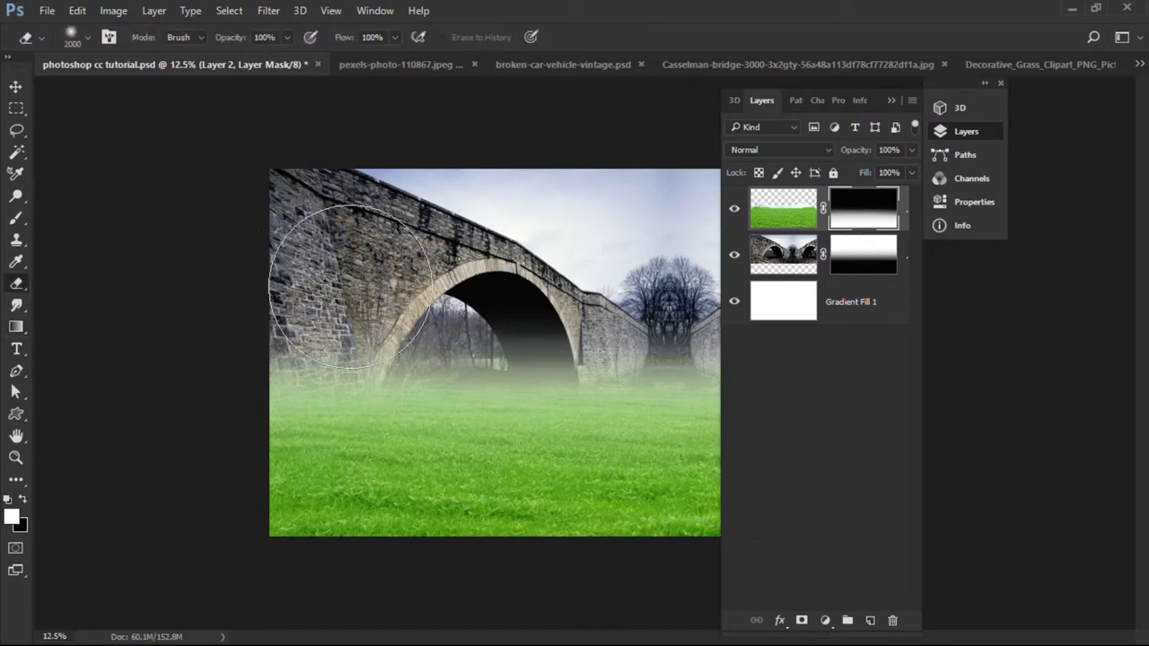
key(F7)
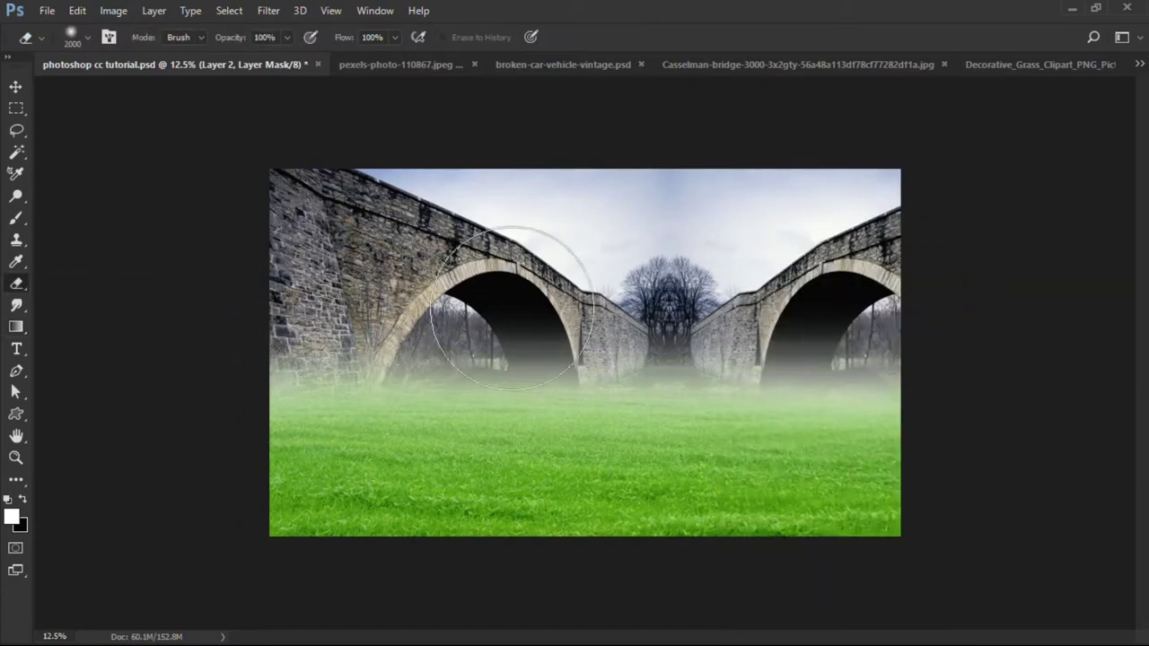
key(v)
right_click(567, 258)
key(Escape)
key(F7)
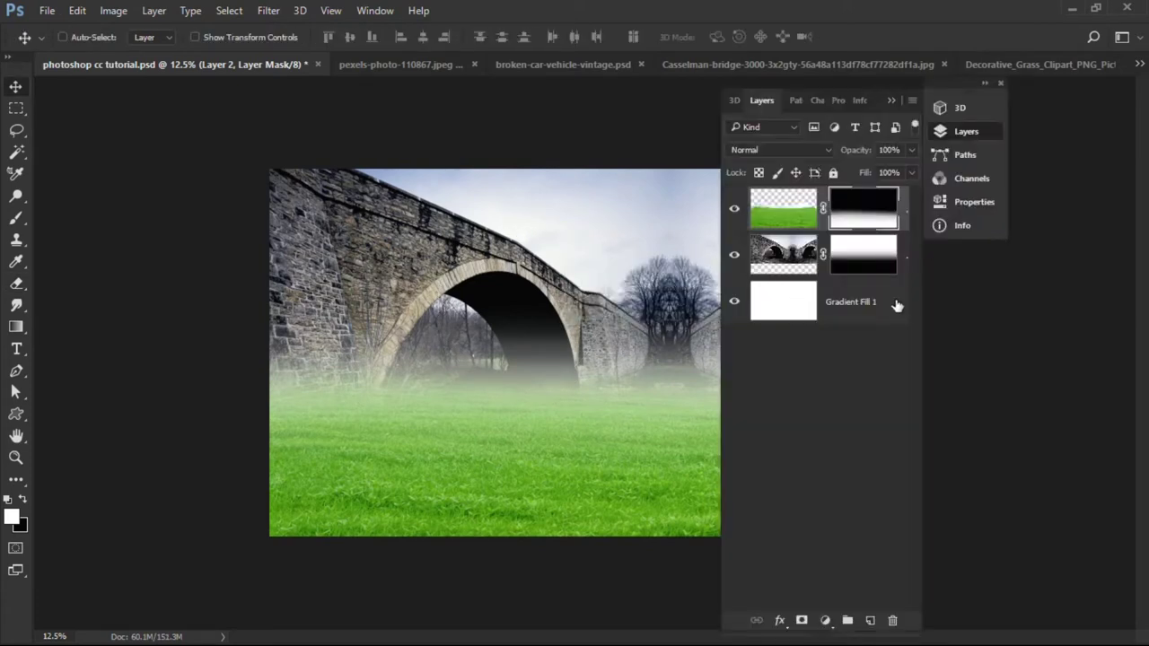
- Fill the Gradient Fill 1 background with black and target the bridge layer's mask
click(897, 306)
key(alt+BackSpace)
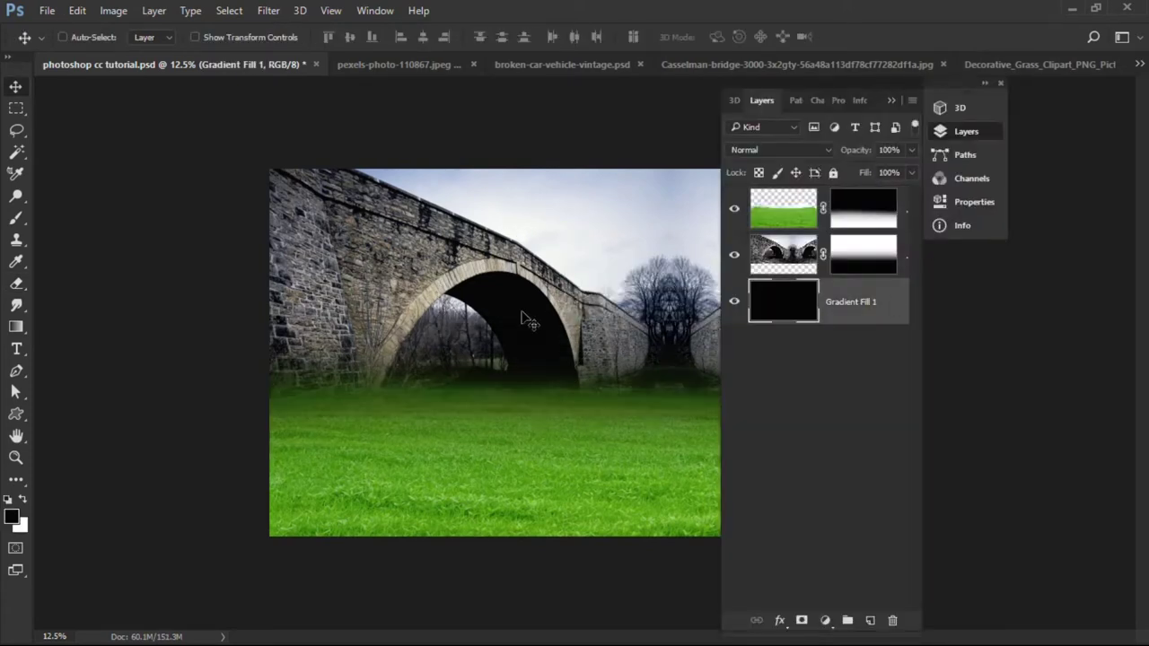
click(863, 254)
key(x)
- Paint the bridge mask with a 1600 brush to reveal grass at the central trees' base
key(b)
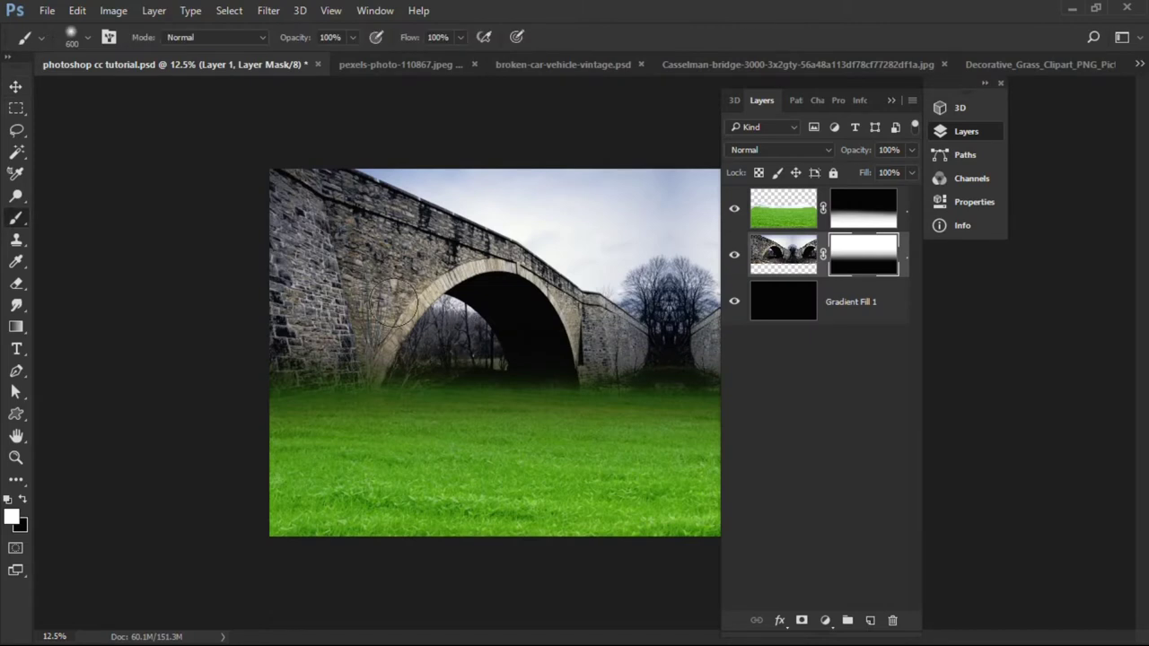
key(bracketright)
key(bracketright)
key(bracketright)
key(shift+Tab)
drag(577, 344, 782, 321)
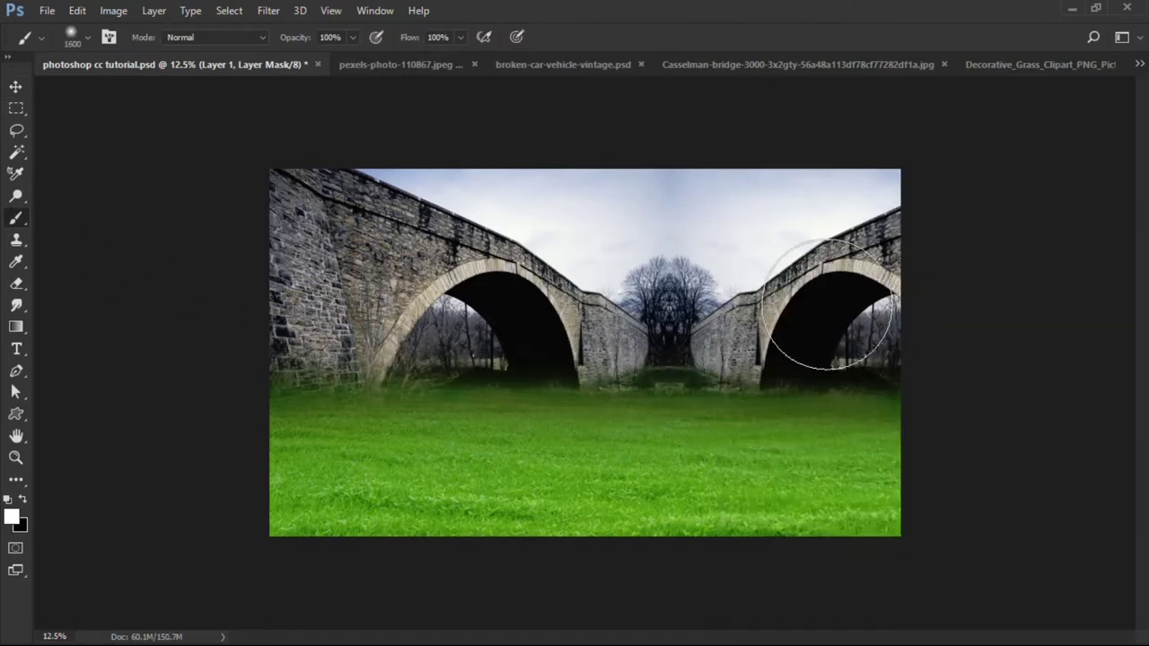
key(v)
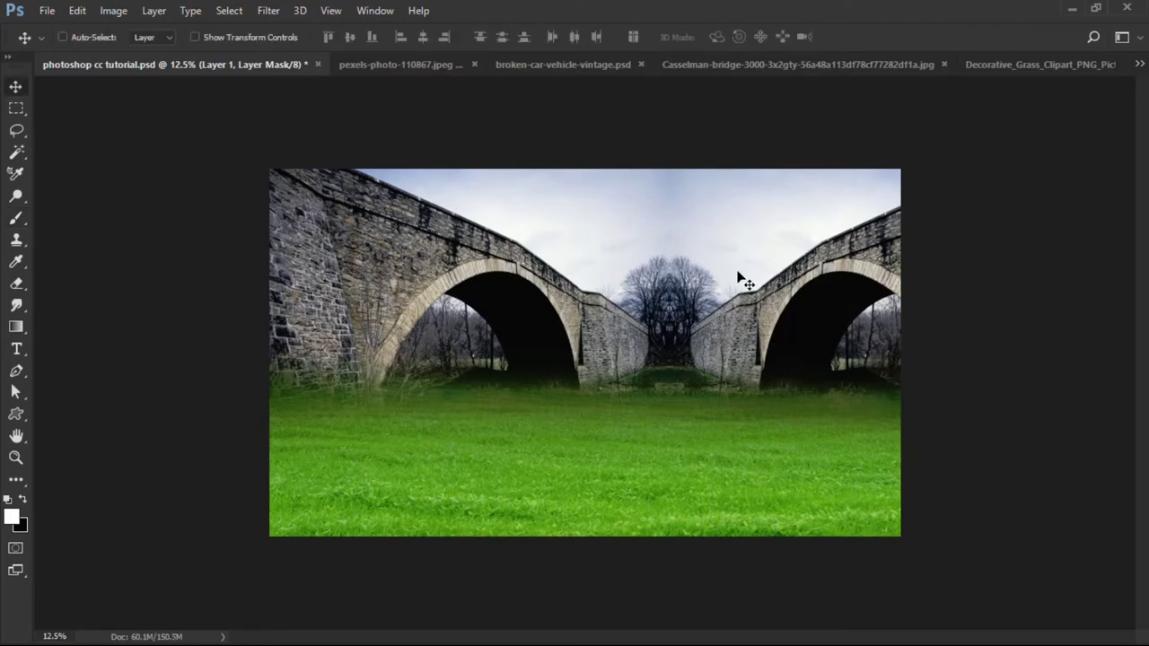
key(shift+Tab)
- Add a Brightness/Contrast adjustment above Layer 2 with brightness -116 and contrast -11
click(812, 205)
click(825, 620)
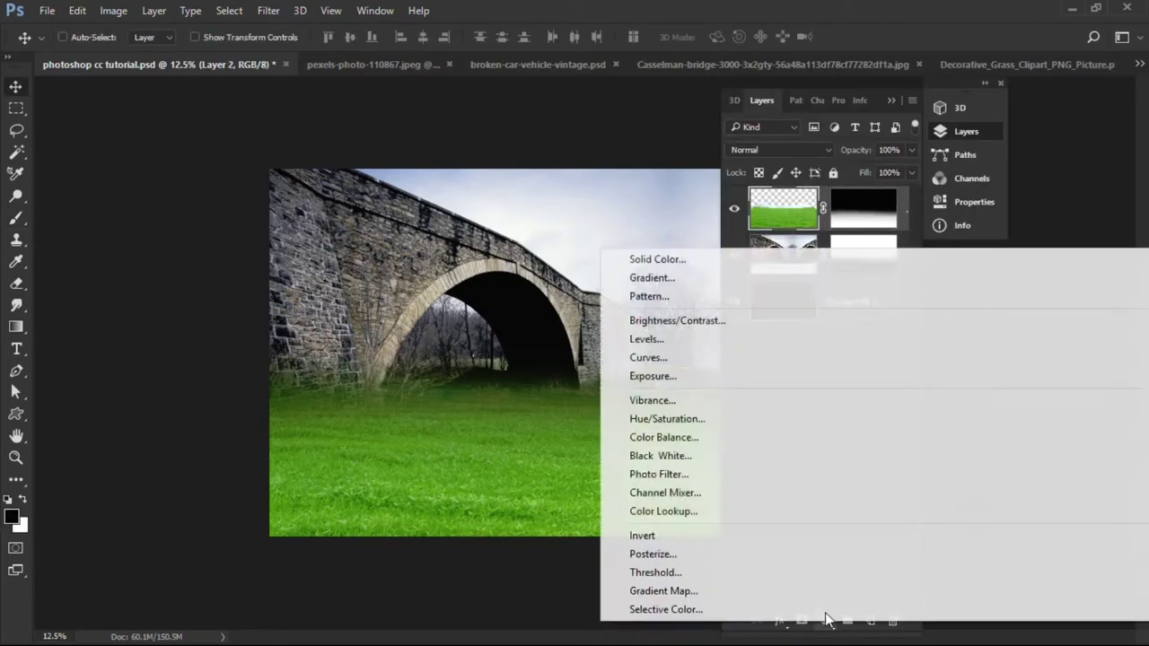
click(811, 323)
drag(768, 196, 752, 199)
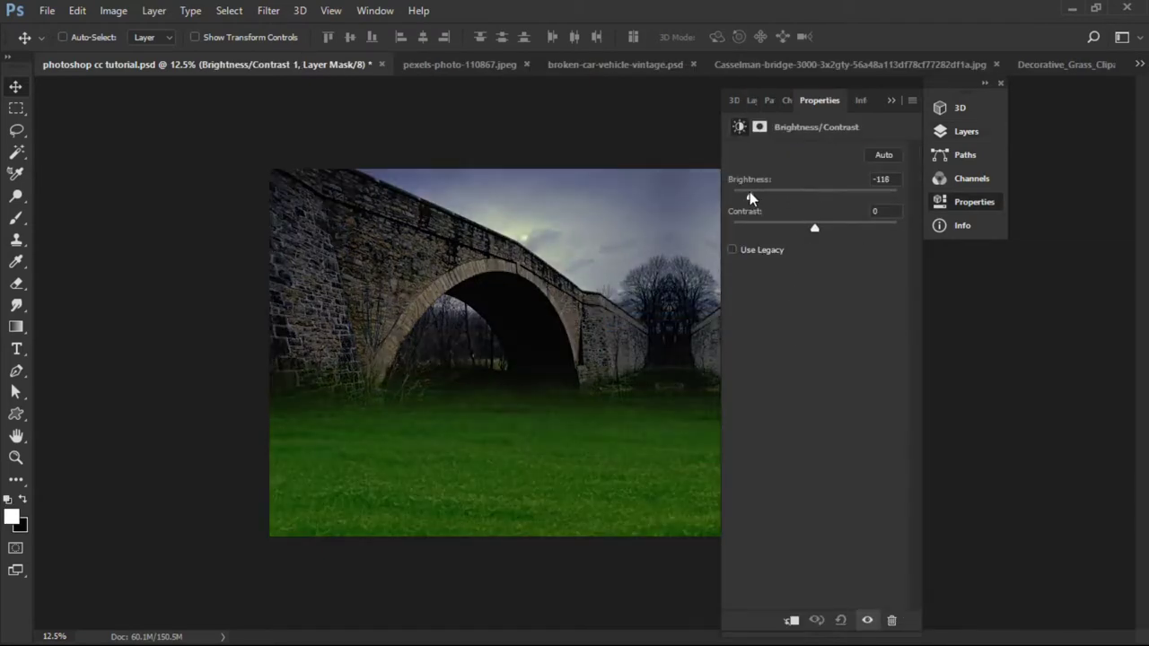
drag(814, 228, 796, 228)
key(F7)
click(784, 214)
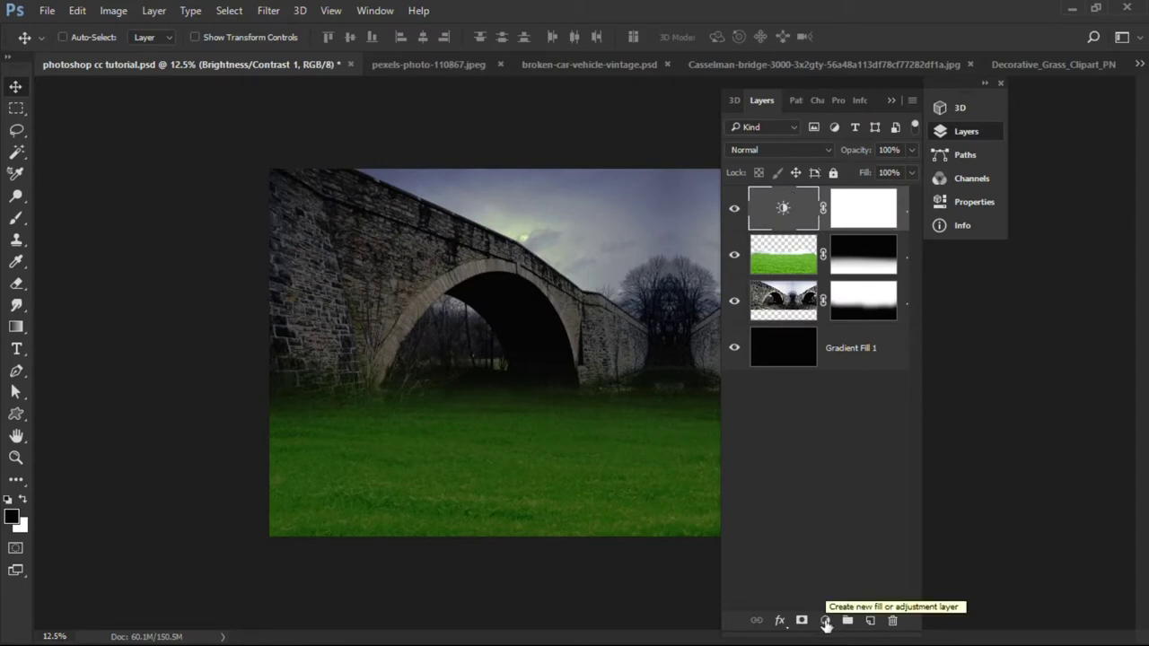
- Hide the panels and bring the broken car document to the front
key(Tab)
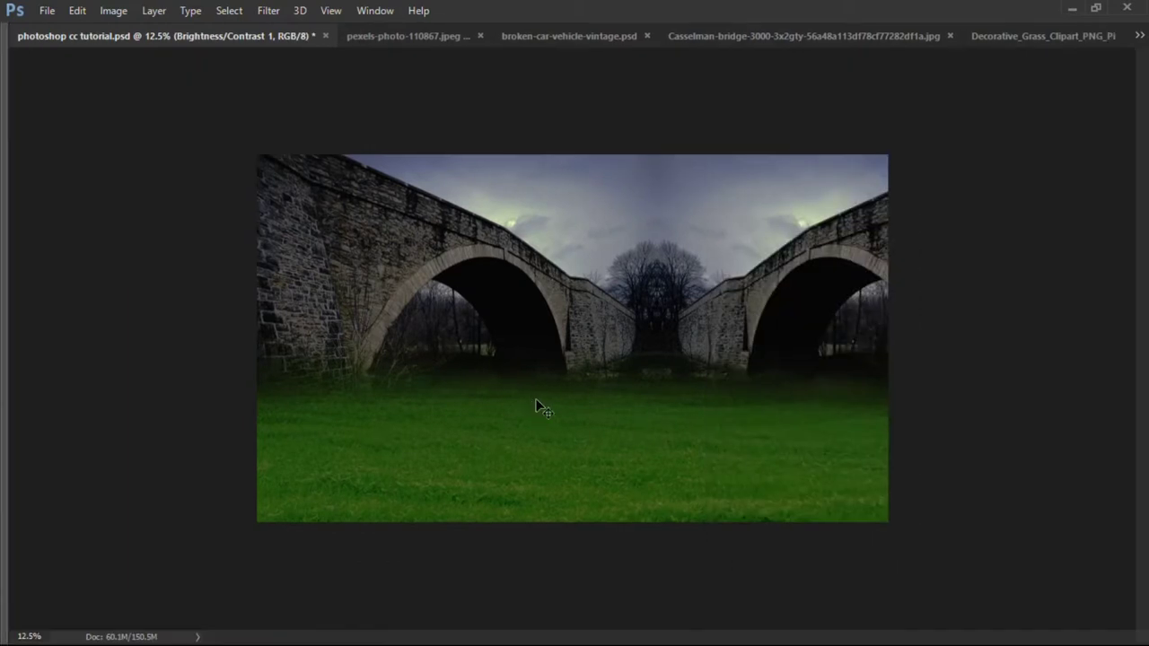
key(alt+Tab)
click(563, 36)
- Drag the rusty car in as Layer 3 and scale it onto the grass between the arches
drag(497, 157, 567, 338)
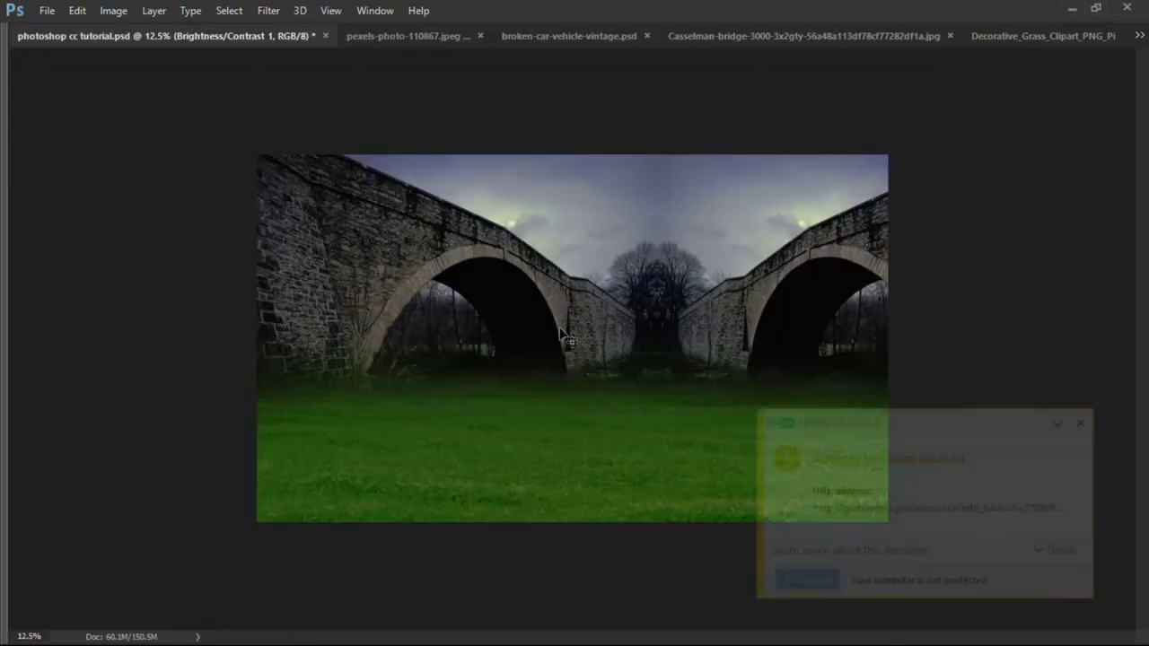
click(1079, 425)
key(ctrl+t)
mouse_move(941, 258)
mouse_down()
mouse_move(734, 350)
mouse_move(746, 335)
mouse_up()
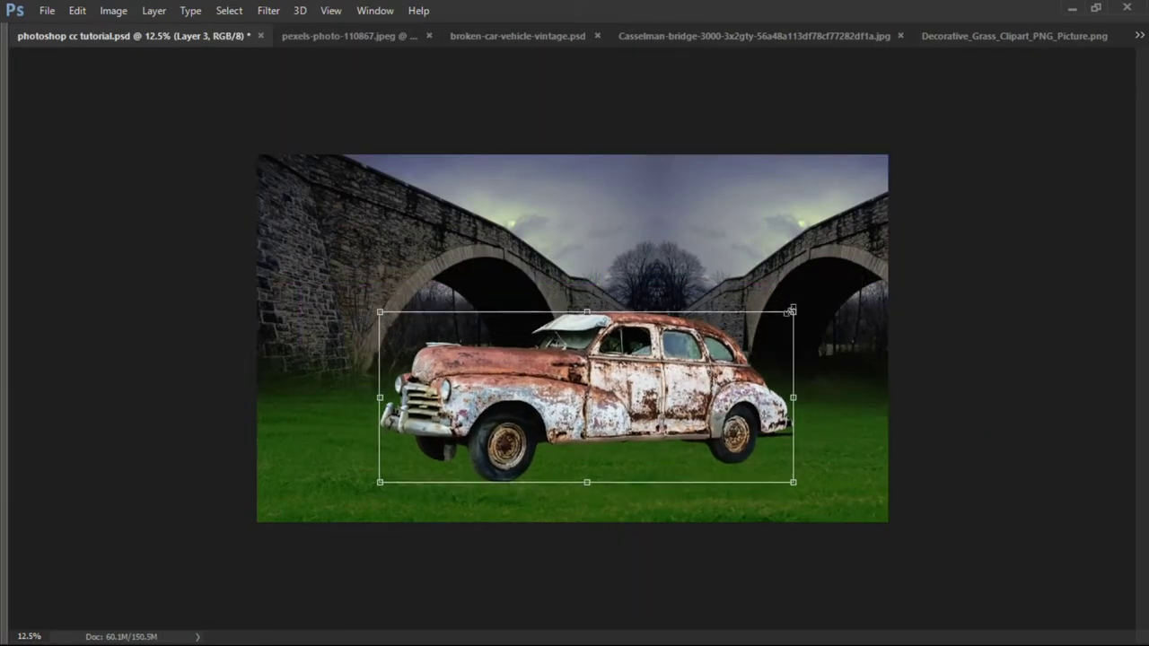
key(ctrl+plus)
scroll(583, 406, up, 2)
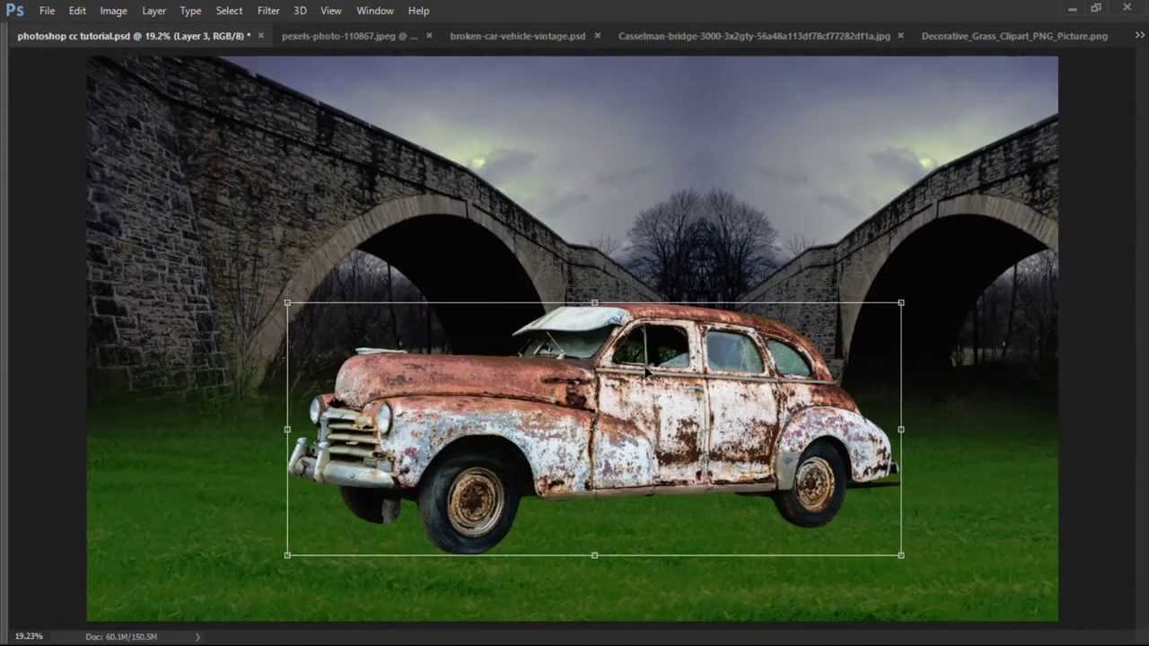
drag(593, 301, 594, 285)
drag(901, 429, 919, 419)
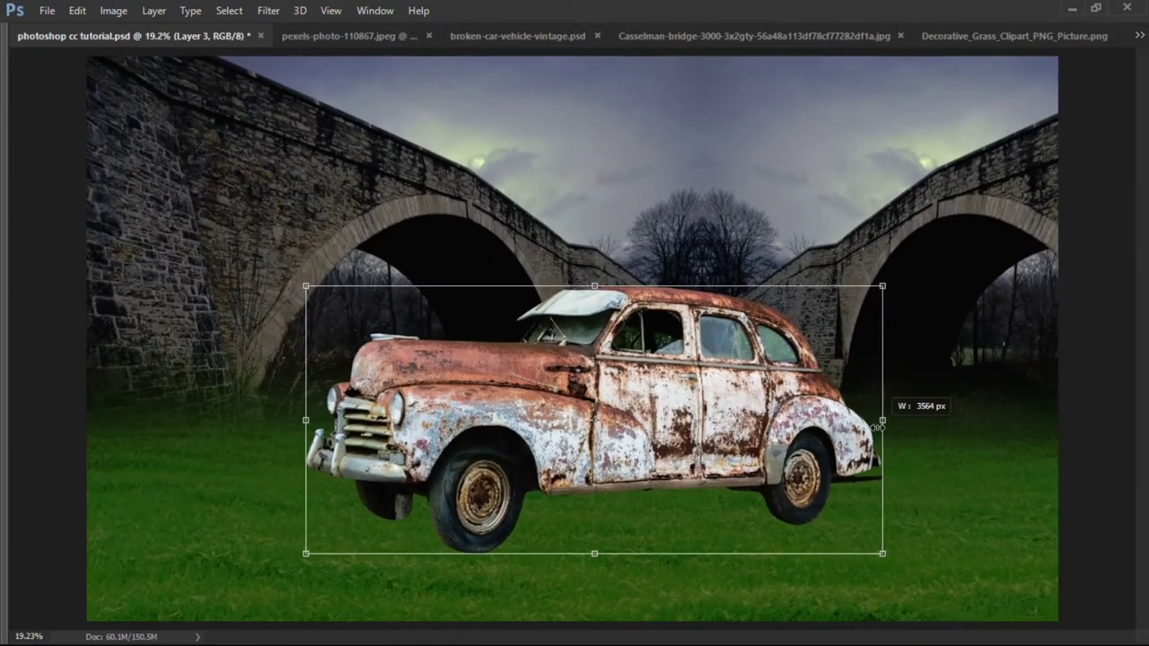
drag(918, 286, 903, 293)
key(Return)
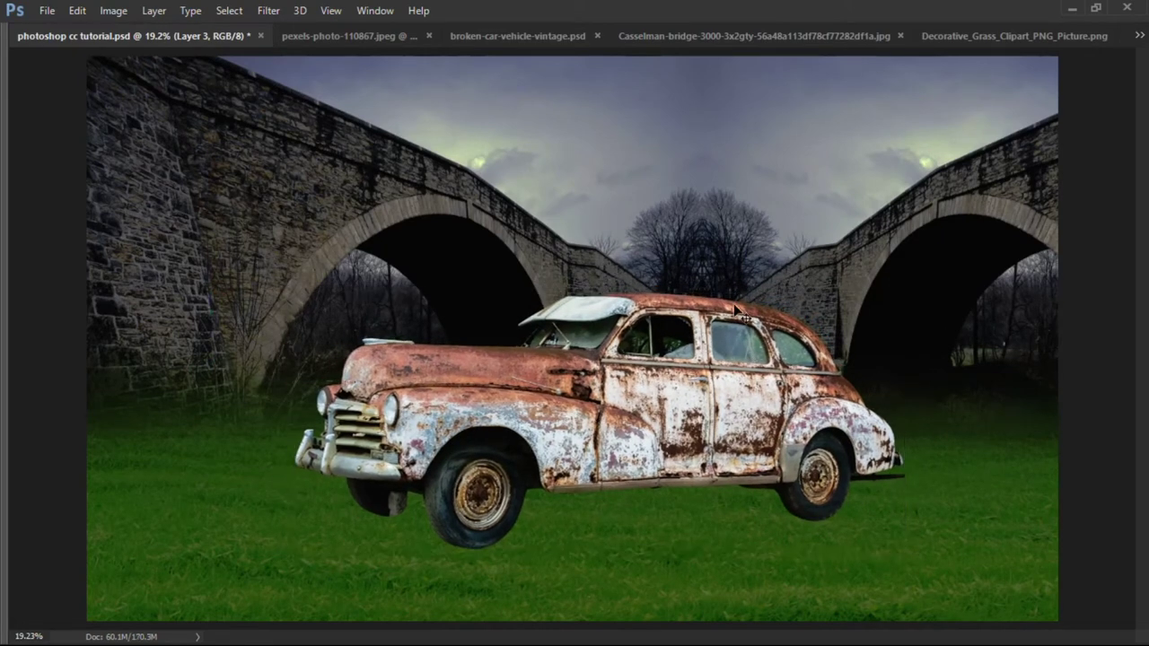
key(F7)
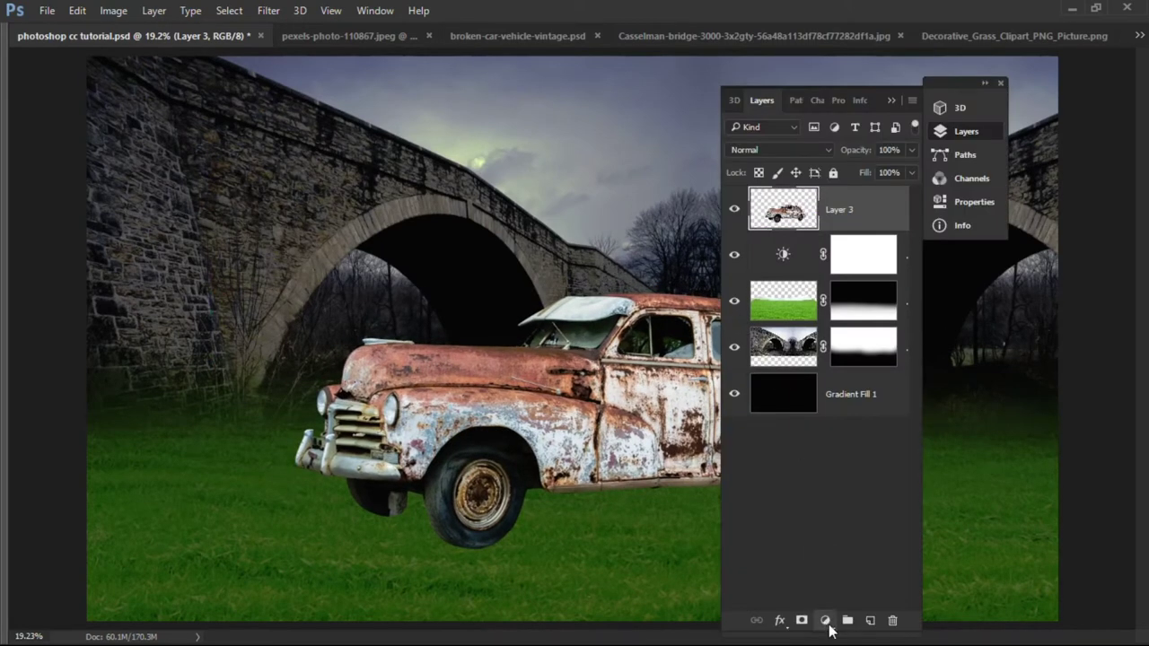
- Add a second Brightness/Contrast above the car with brightness -122 and contrast -21
click(826, 621)
click(834, 322)
drag(778, 197, 751, 196)
click(779, 227)
click(891, 100)
click(966, 131)
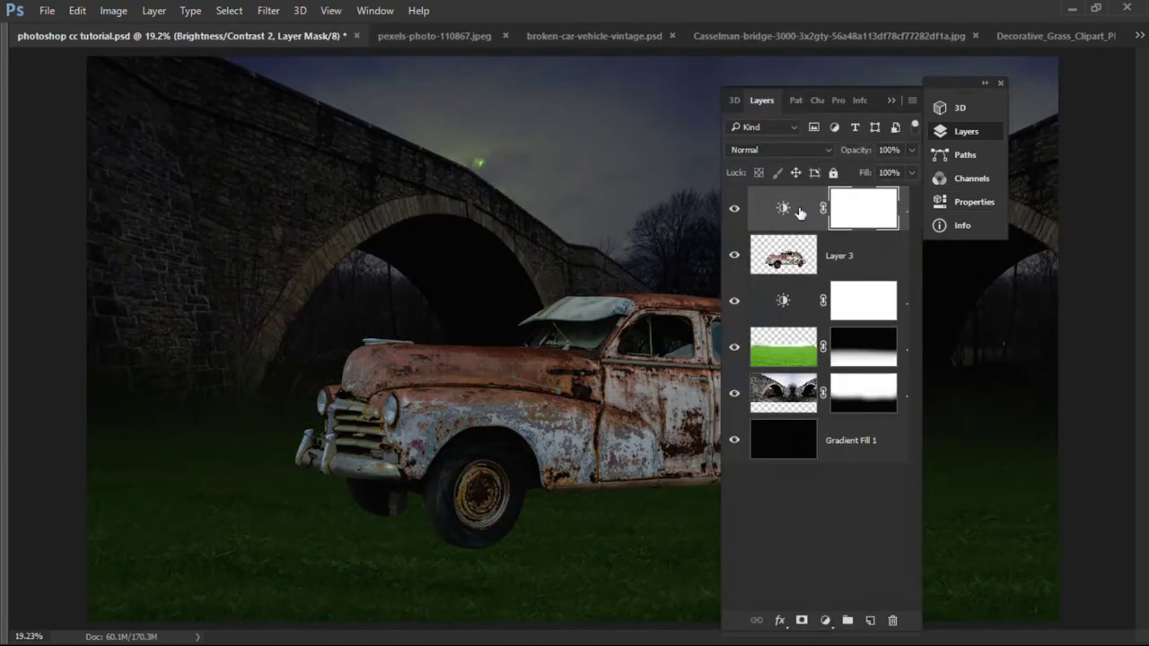
click(782, 140)
- Try clipping it to the car, then leave it darkening the whole scene
click(791, 621)
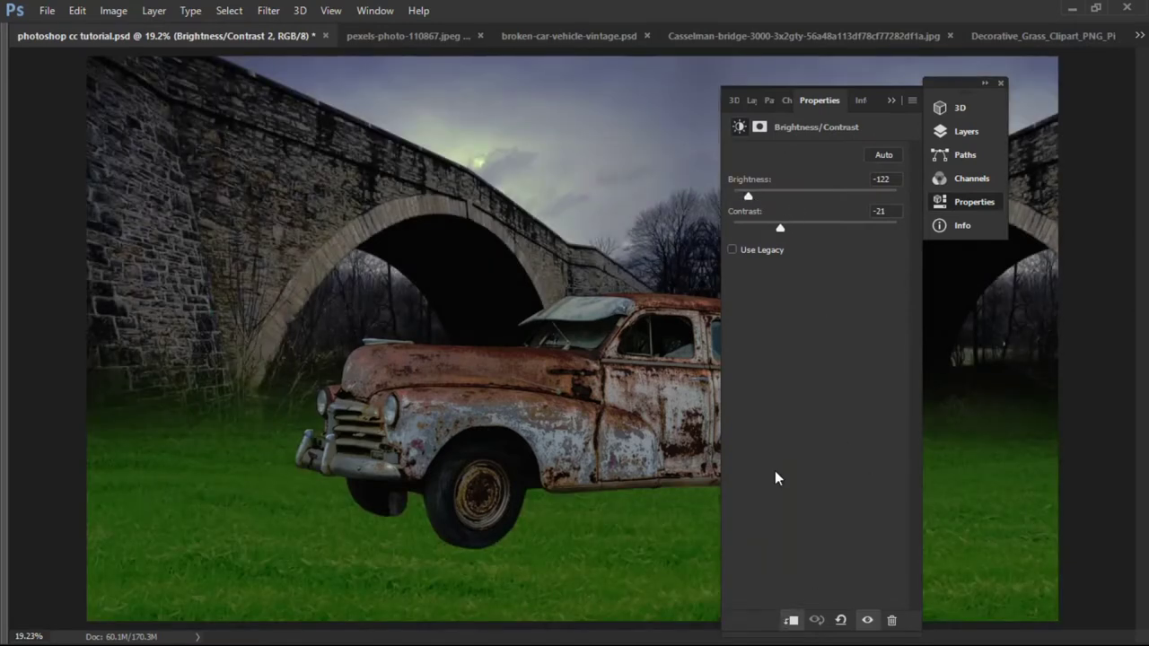
click(793, 622)
click(891, 100)
click(966, 131)
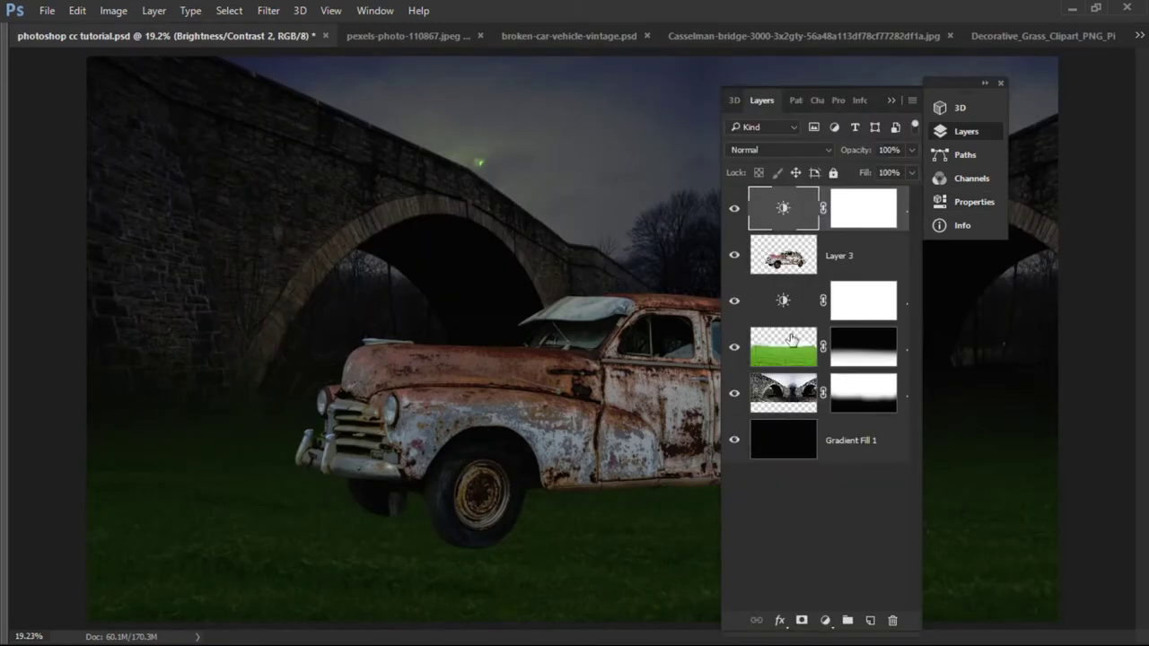
click(826, 620)
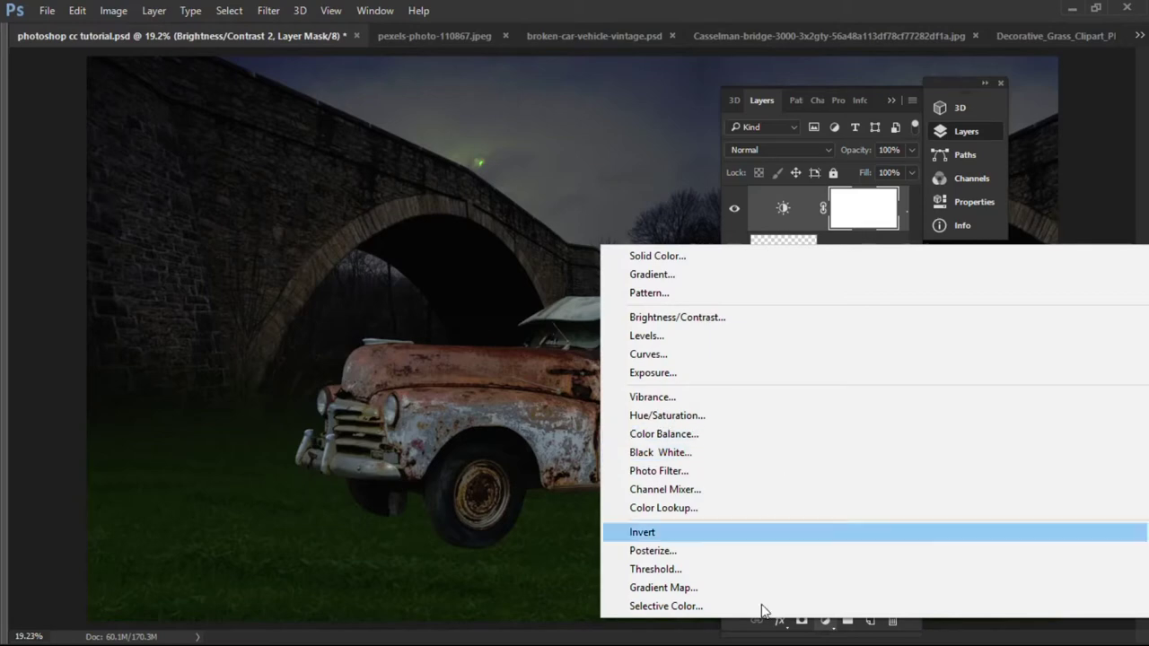
- Add a Gradient Map using the reversed Orange-Blue preset
click(762, 582)
click(803, 163)
scroll(808, 233, down, 3)
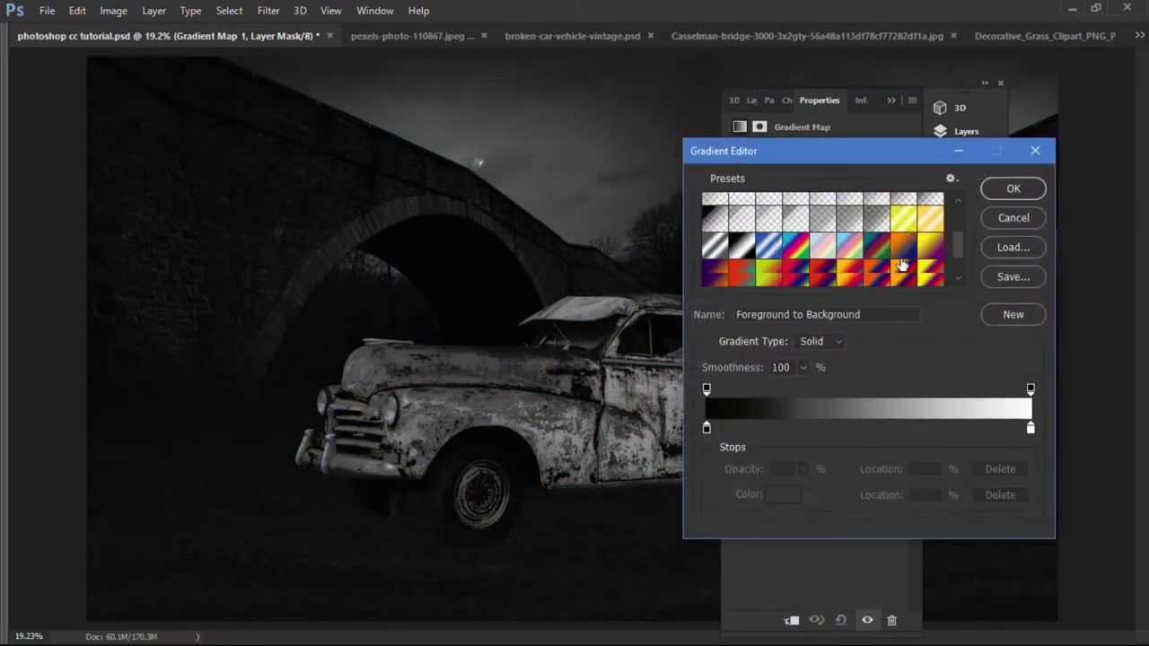
click(847, 246)
click(1013, 188)
click(740, 199)
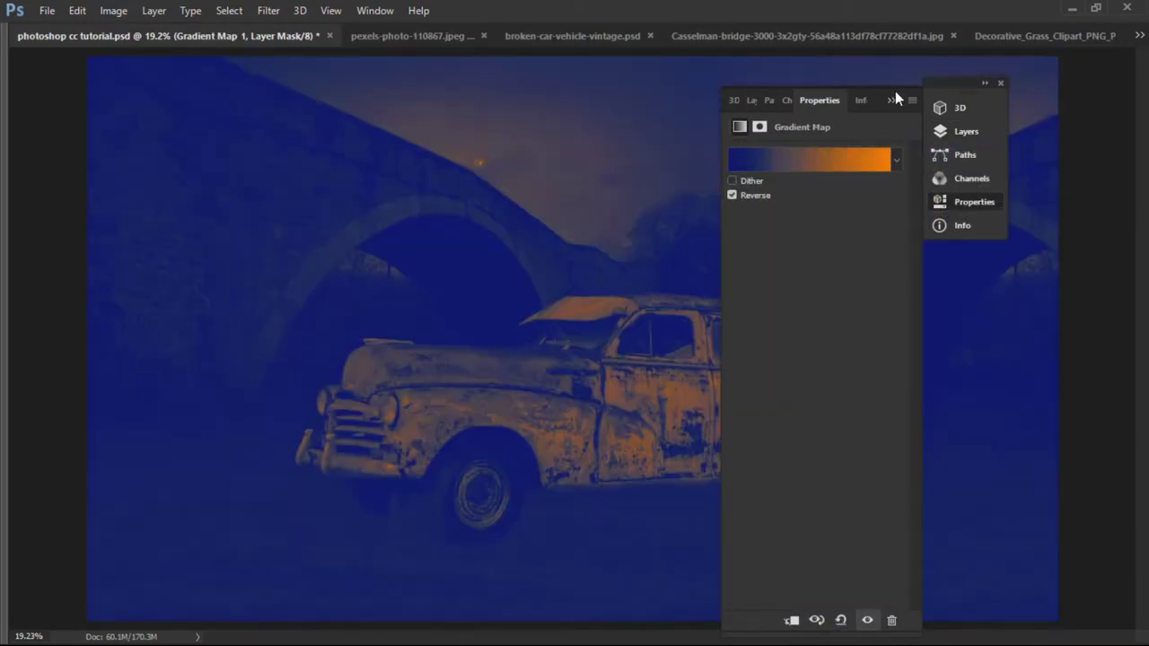
click(891, 100)
click(966, 131)
- Set the Gradient Map to Hard Light blend mode at 60% opacity
click(780, 150)
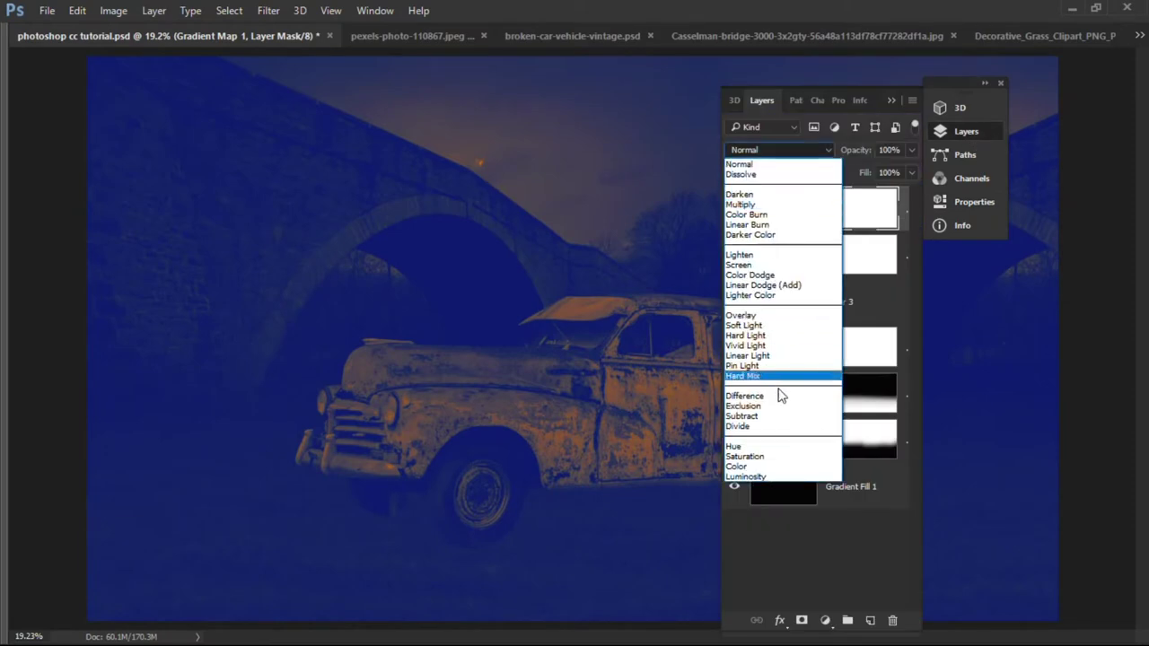
click(788, 329)
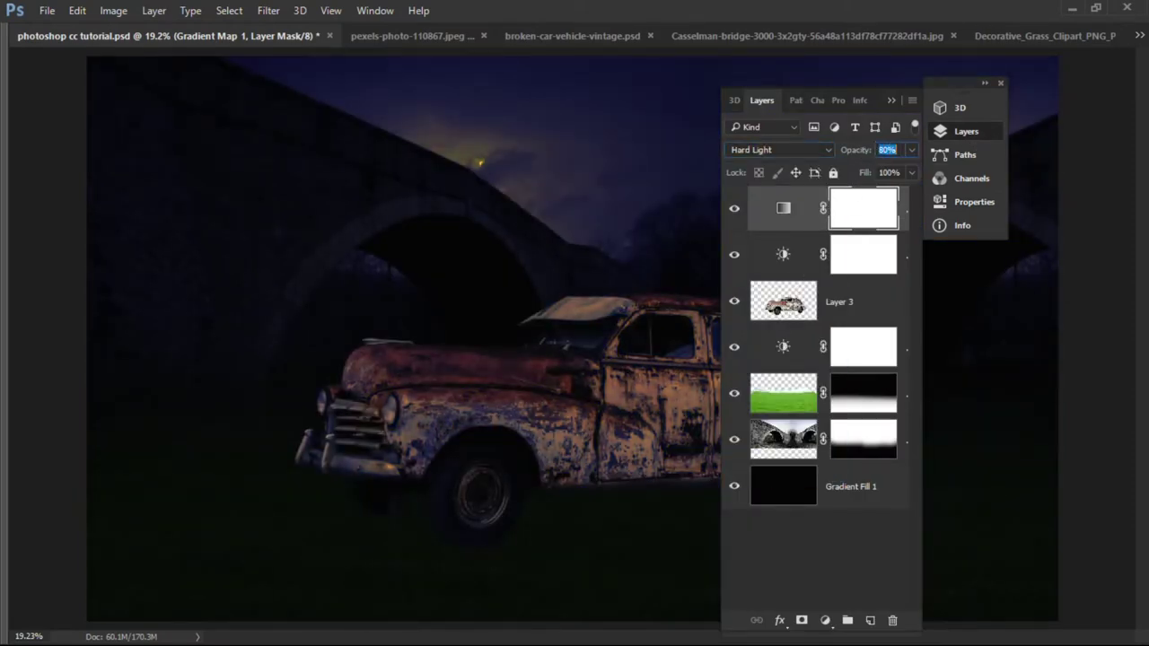
text(0)
key(Return)
text(60)
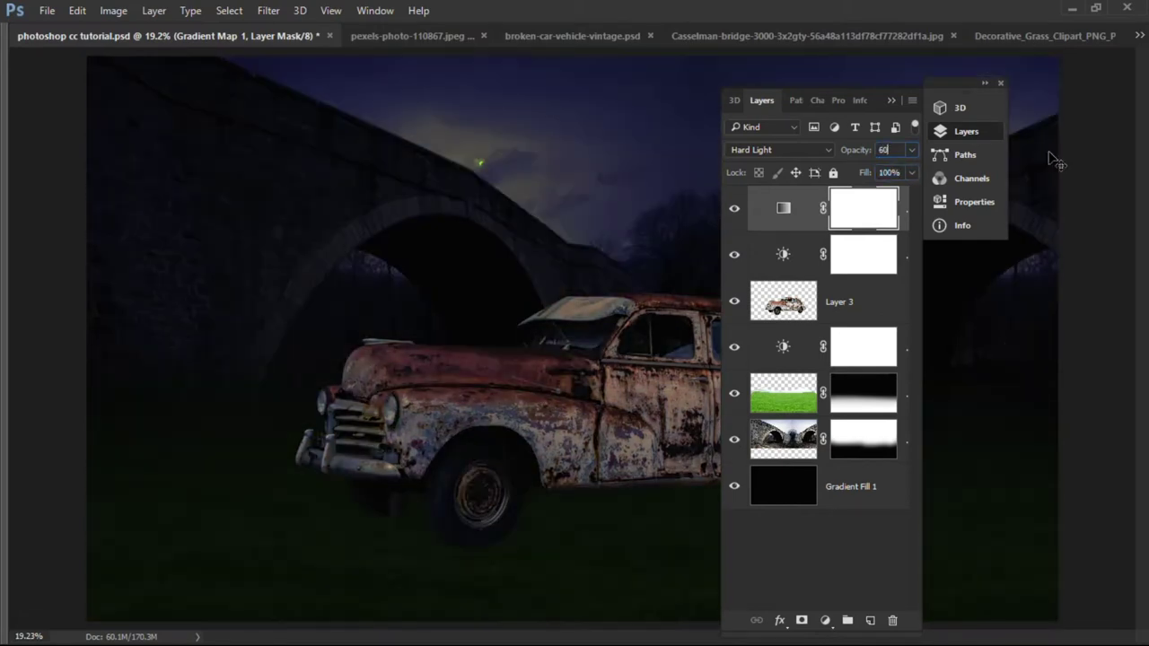
- Move the Gradient Map below Brightness/Contrast 2, then make Layer 1 active
click(787, 257)
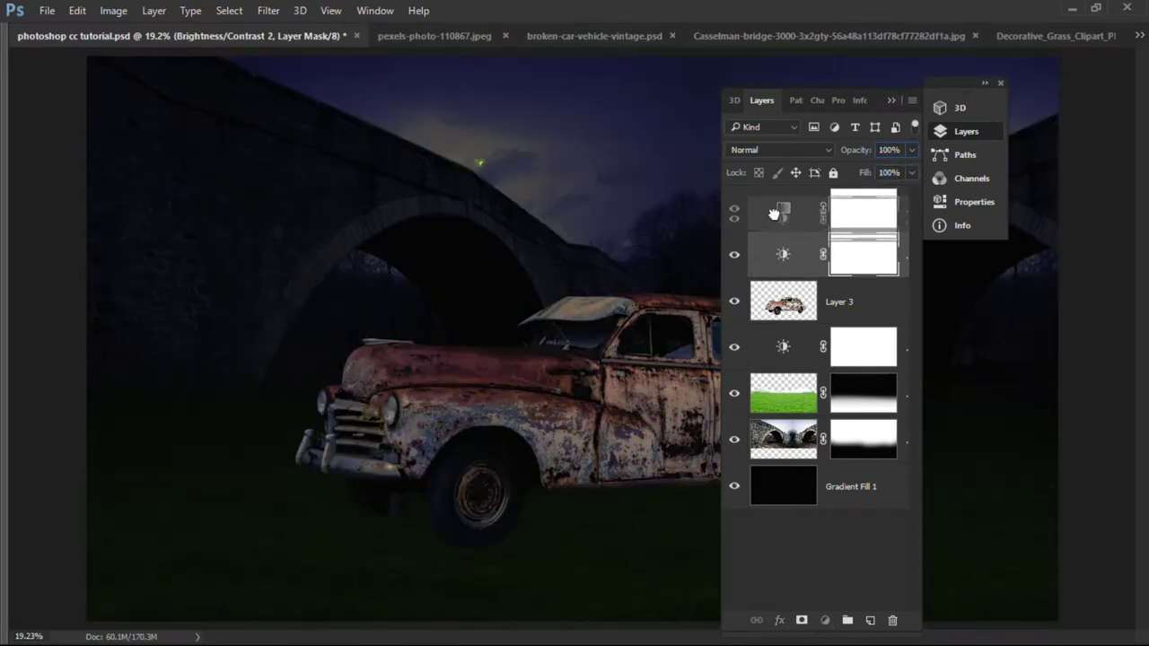
drag(783, 206, 783, 253)
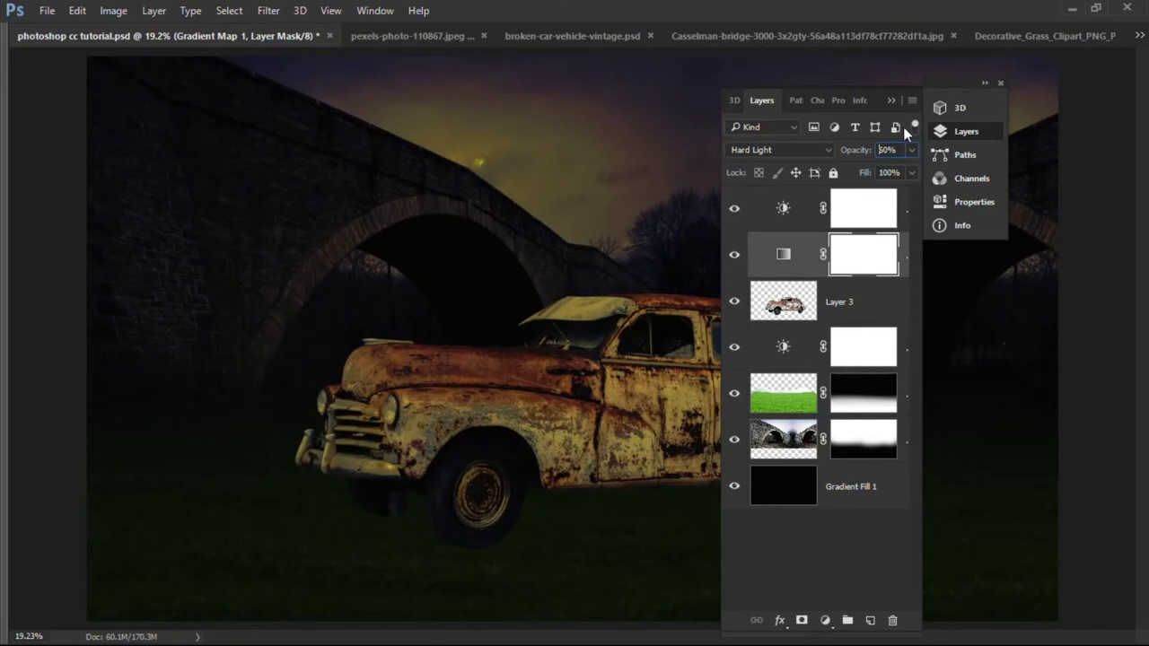
click(808, 199)
right_click(252, 145)
click(459, 218)
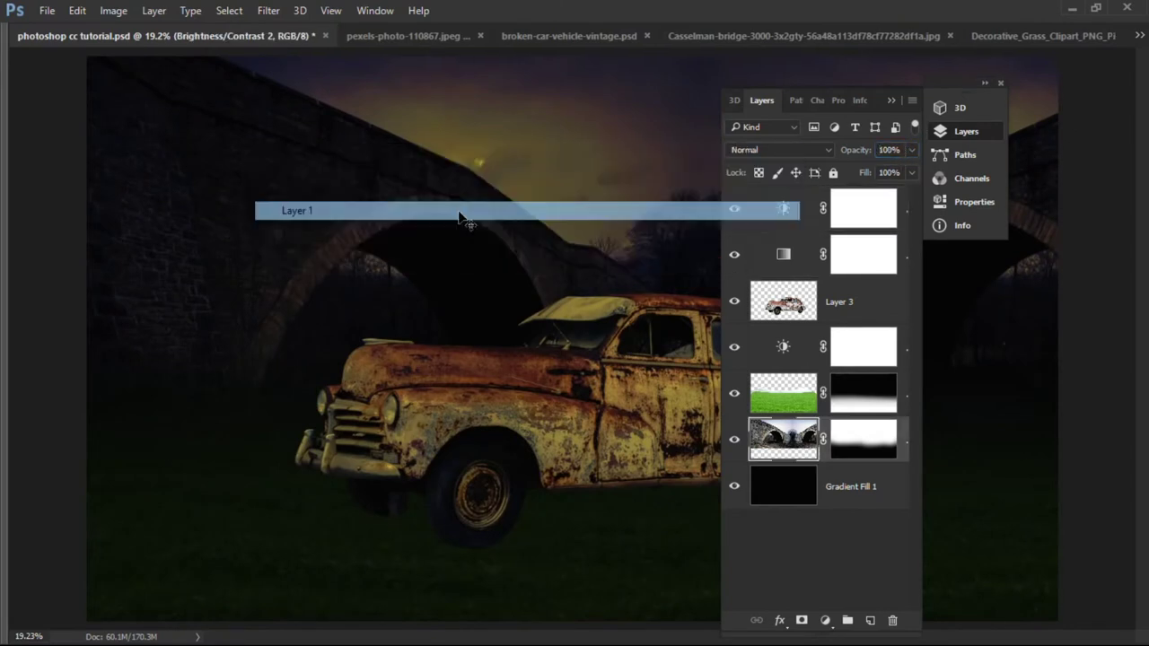
- Paint a soft white glow on new Layer 4 and enlarge it to about 291% on the upper-left bridge wall
key(ctrl+shift+n)
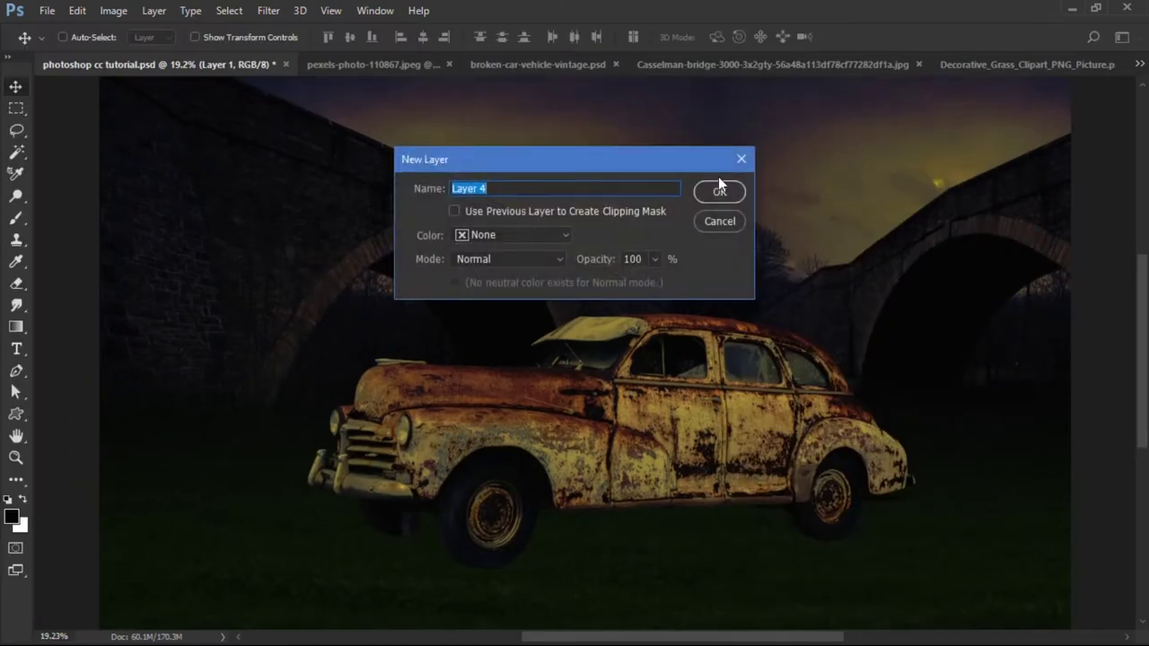
click(719, 189)
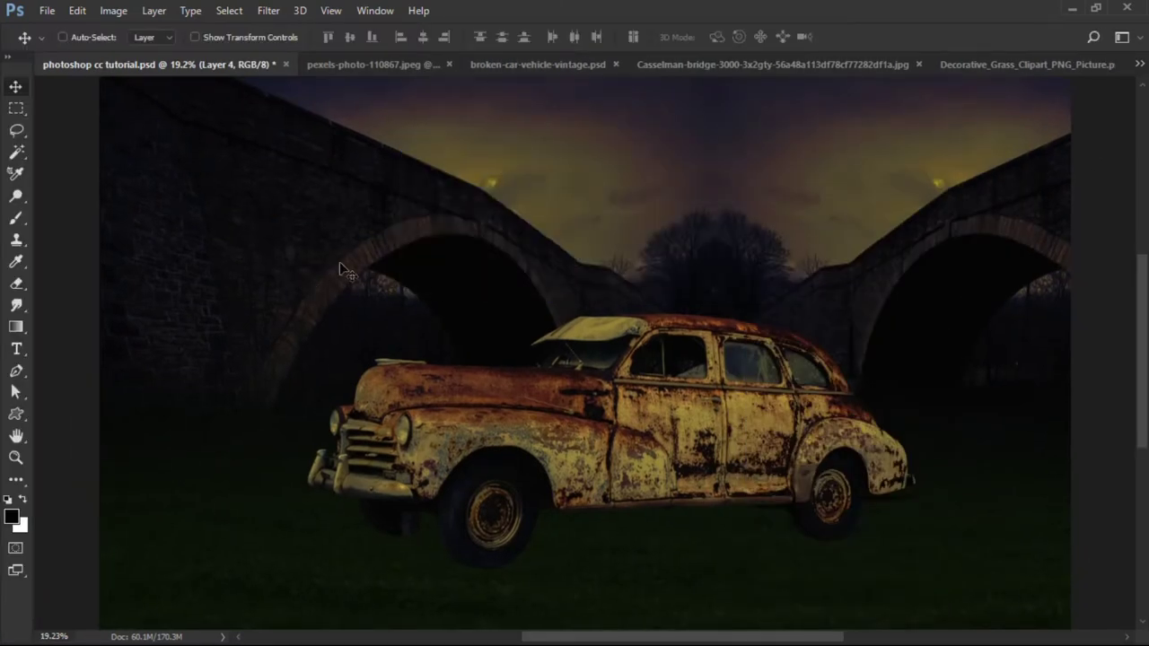
click(16, 220)
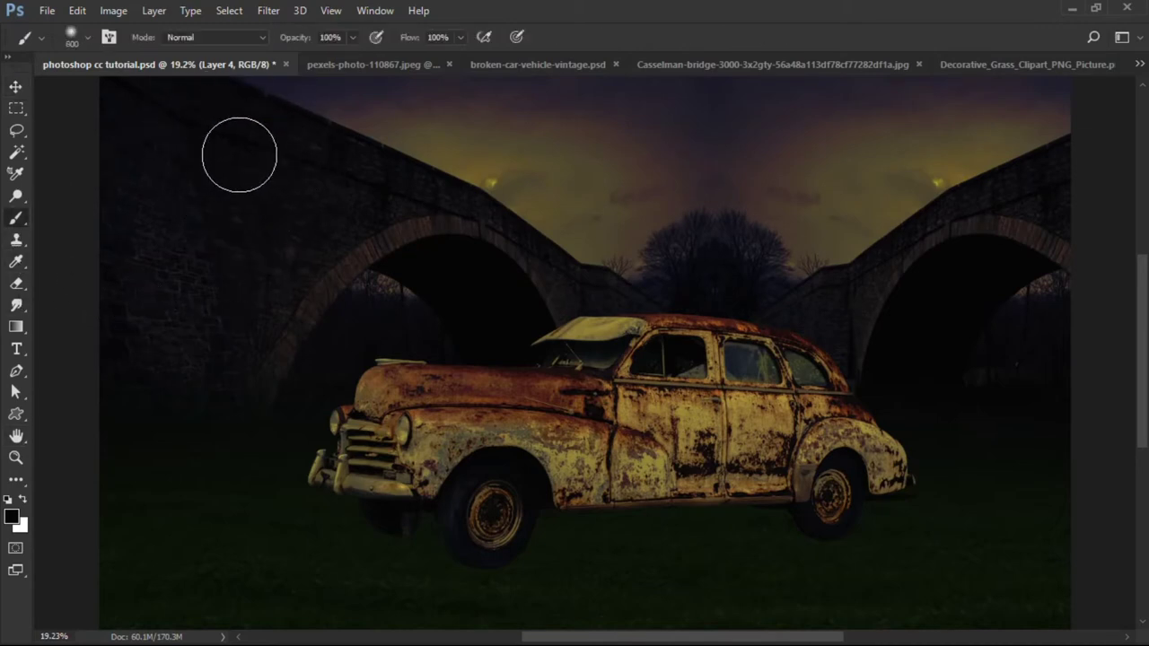
click(433, 184)
key(v)
drag(433, 184, 239, 164)
key(ctrl+t)
mouse_move(313, 244)
mouse_down()
mouse_move(505, 363)
mouse_move(436, 359)
mouse_up()
key(Return)
- Place copies of the glow across the bridge arches, then bring up the fire photo document
mouse_move(295, 176)
mouse_down()
mouse_move(631, 295)
mouse_move(616, 312)
mouse_up()
mouse_move(558, 285)
mouse_down()
mouse_move(1068, 184)
mouse_move(819, 299)
mouse_up()
scroll(660, 381, down, 1)
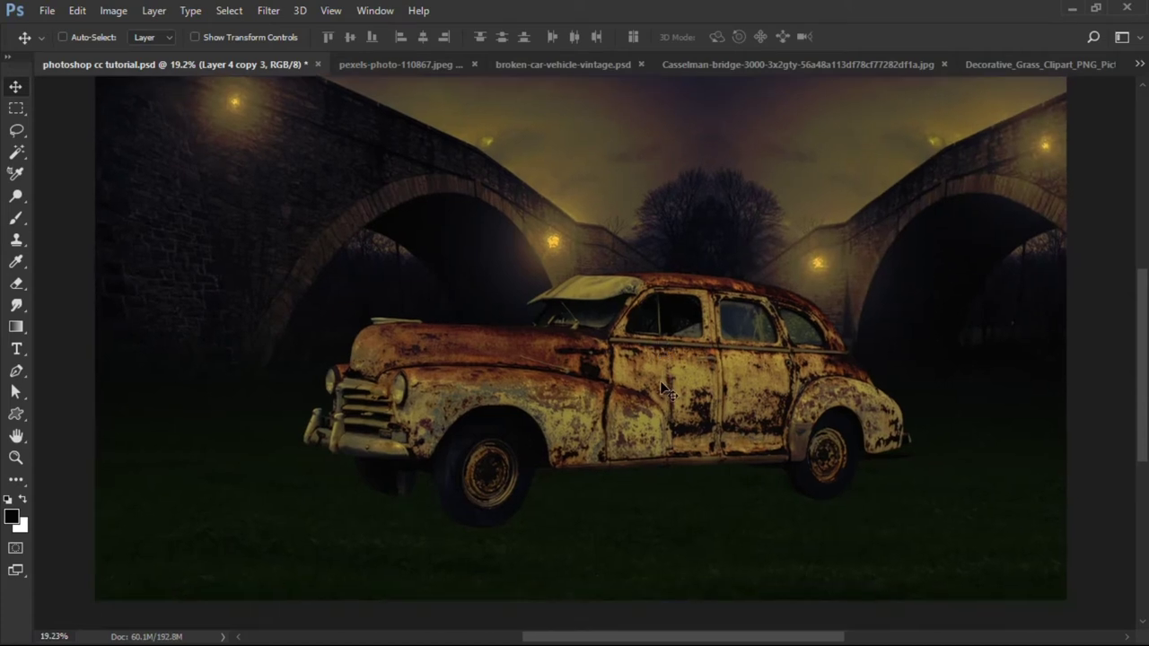
key(F7)
drag(623, 391, 910, 379)
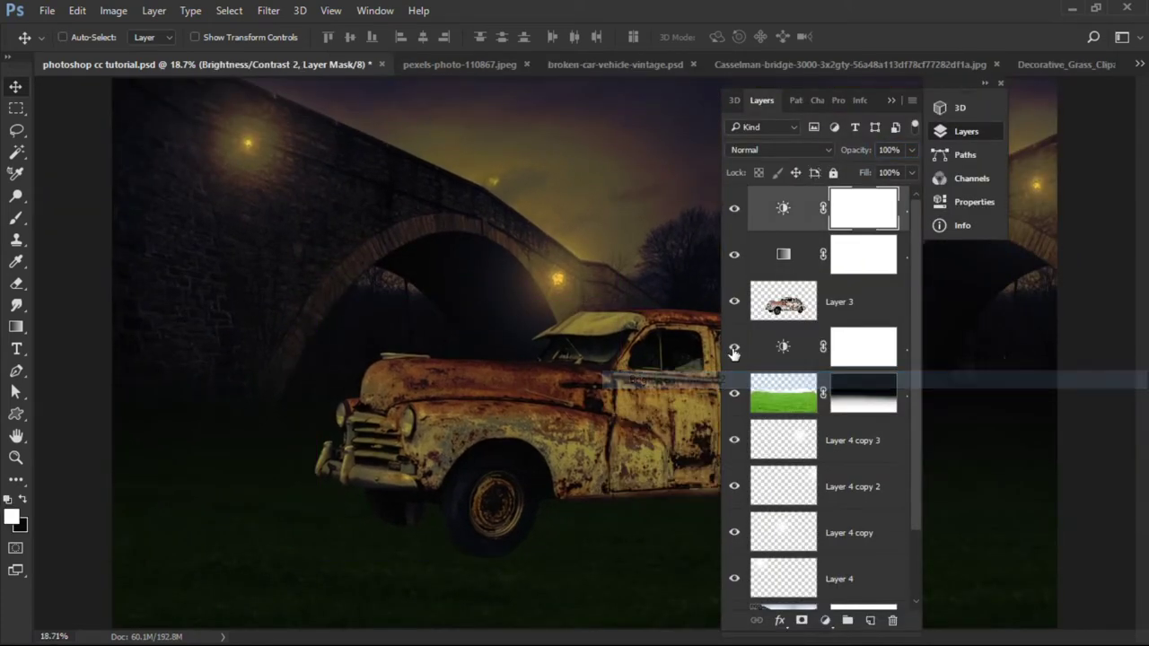
click(461, 60)
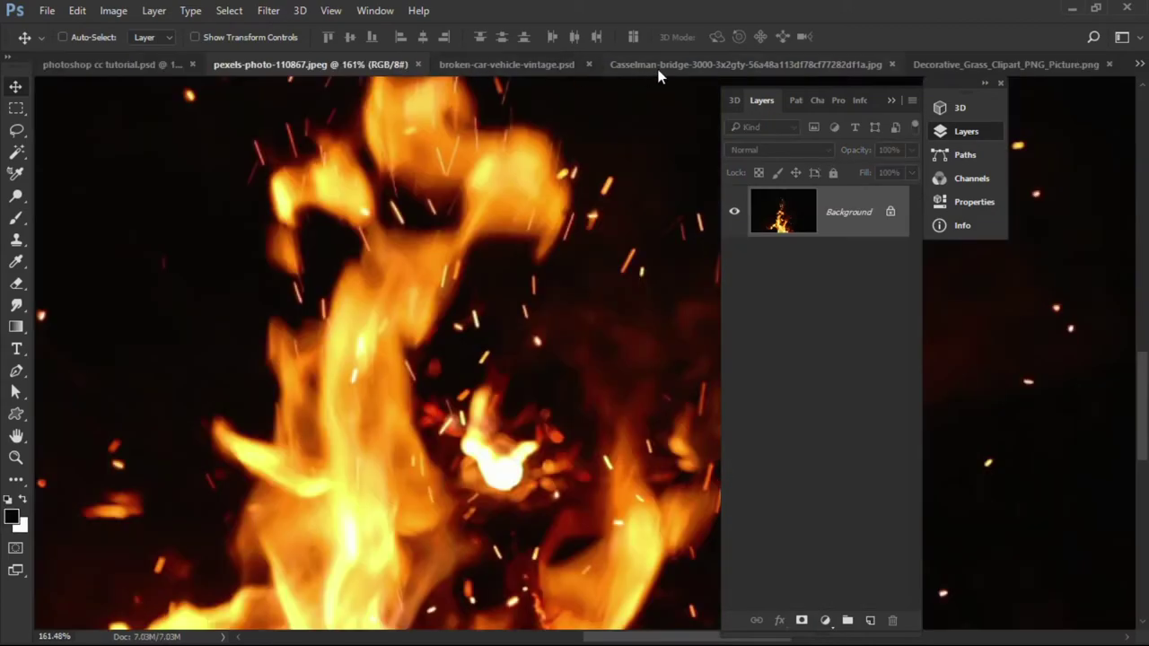
- Close the broken-car and bridge photos and drag the Decorative_Grass clipart into the car composite
click(583, 65)
key(ctrl+w)
click(619, 65)
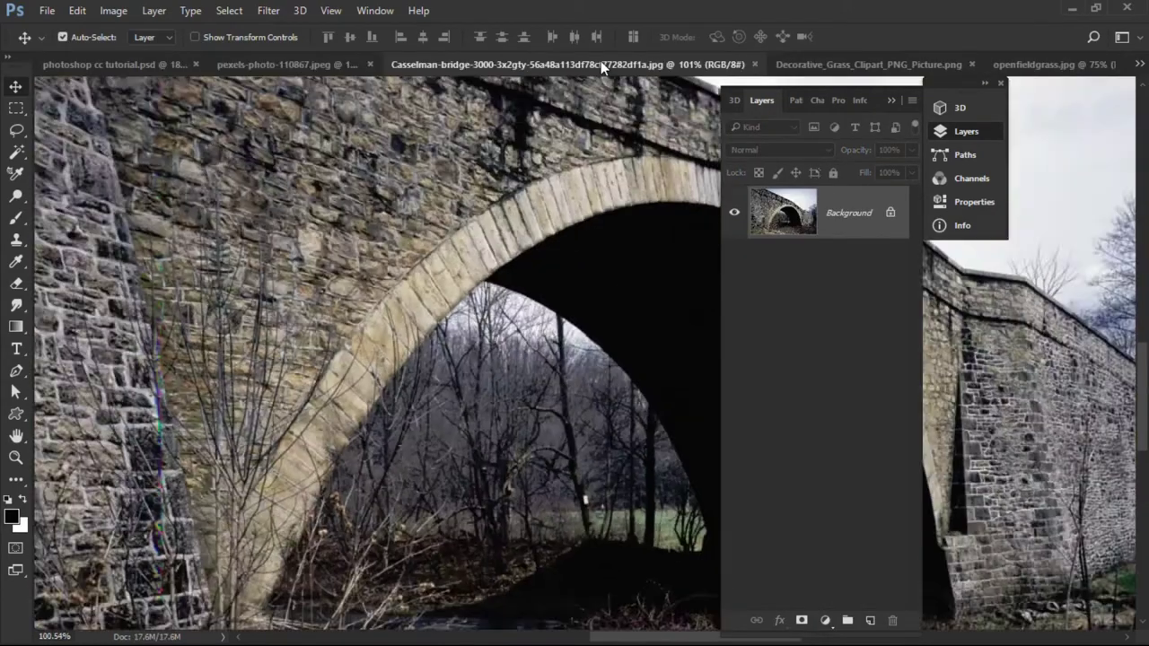
click(763, 64)
click(683, 65)
drag(598, 357, 493, 486)
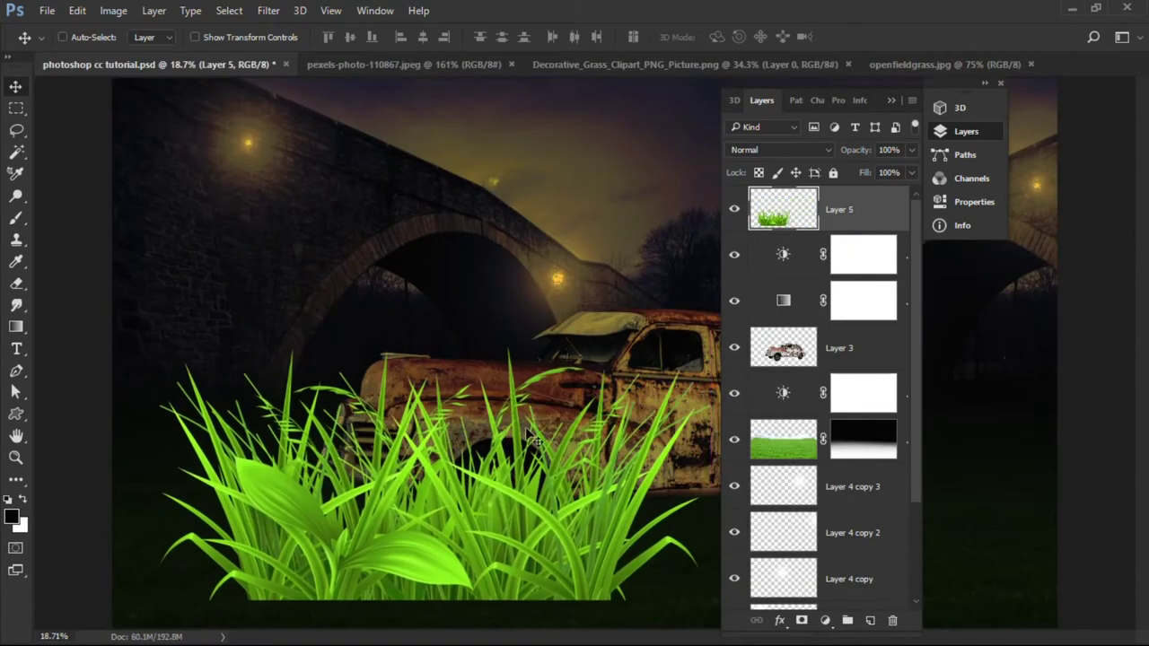
- Free Transform the grass down in front of the car's front wheel
key(ctrl+t)
key(ctrl+plus)
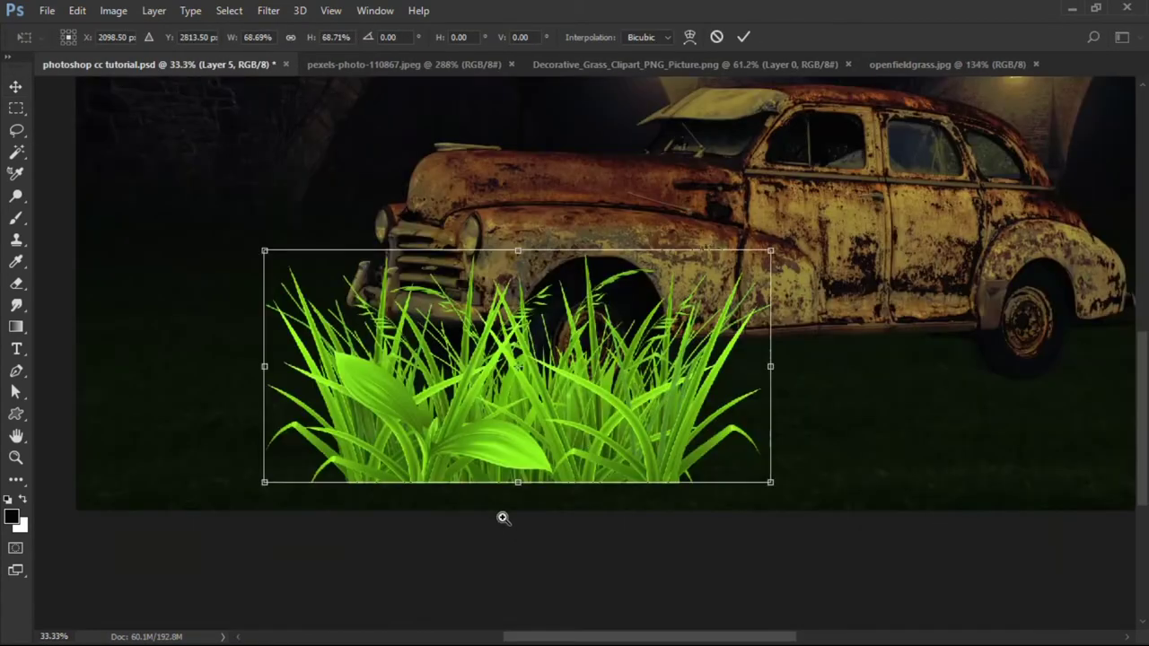
key(ctrl+plus)
drag(613, 290, 629, 364)
- Warp the grass so its sides curve inward and its bottom edge bulges down
right_click(716, 409)
click(758, 238)
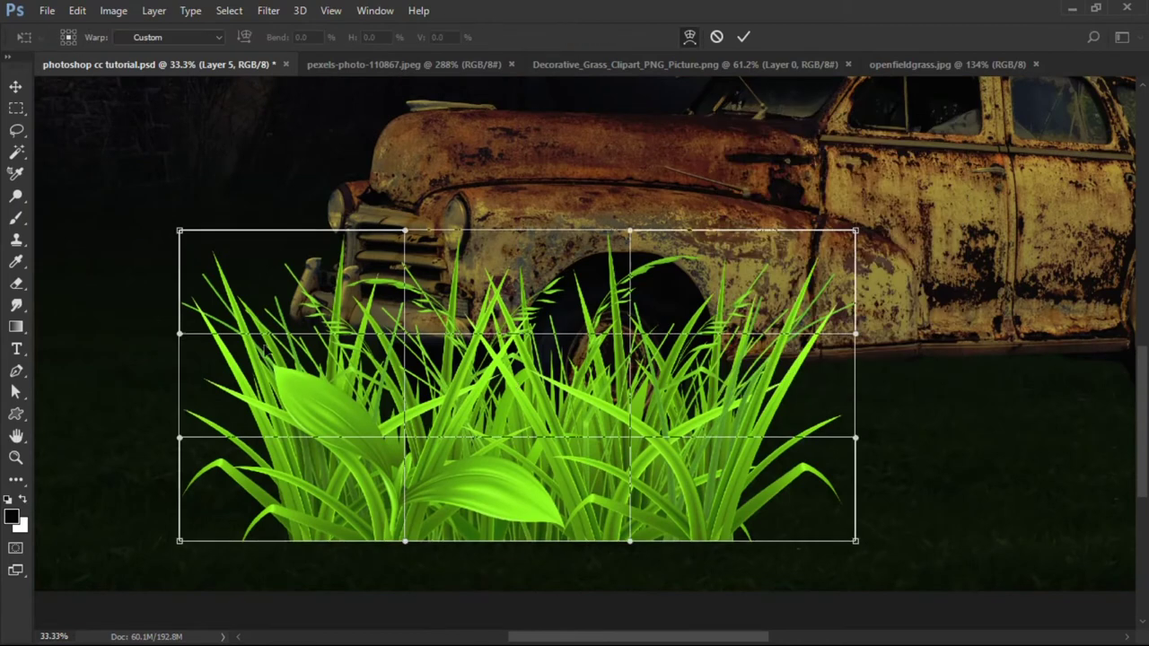
drag(180, 231, 306, 279)
drag(180, 540, 216, 491)
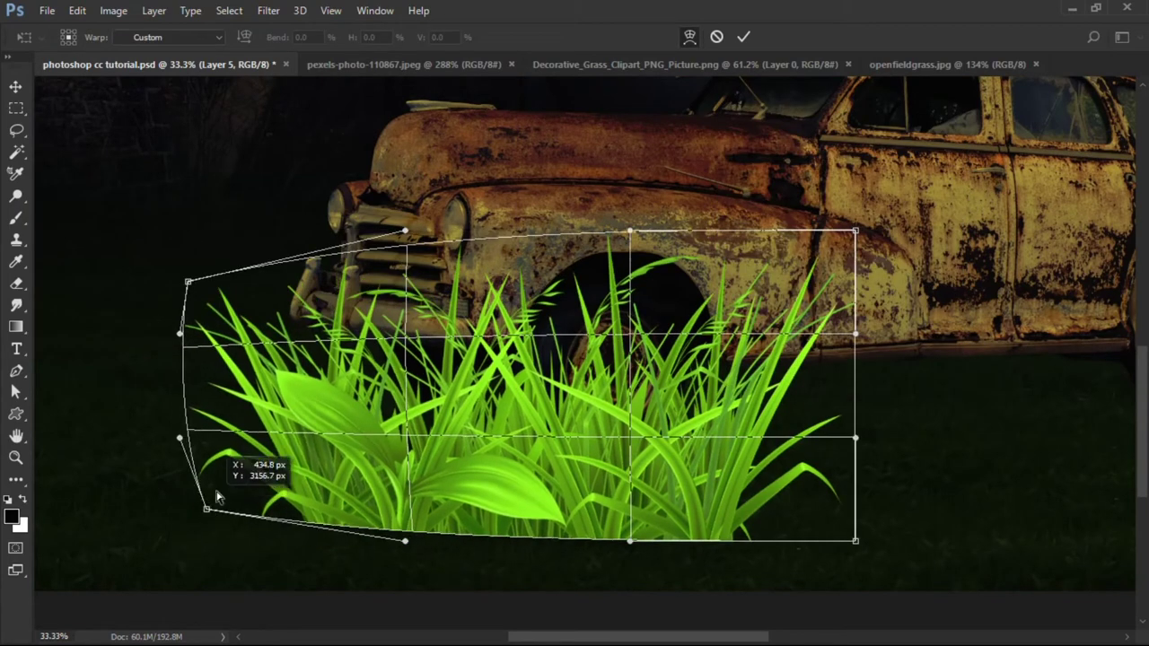
drag(305, 279, 362, 290)
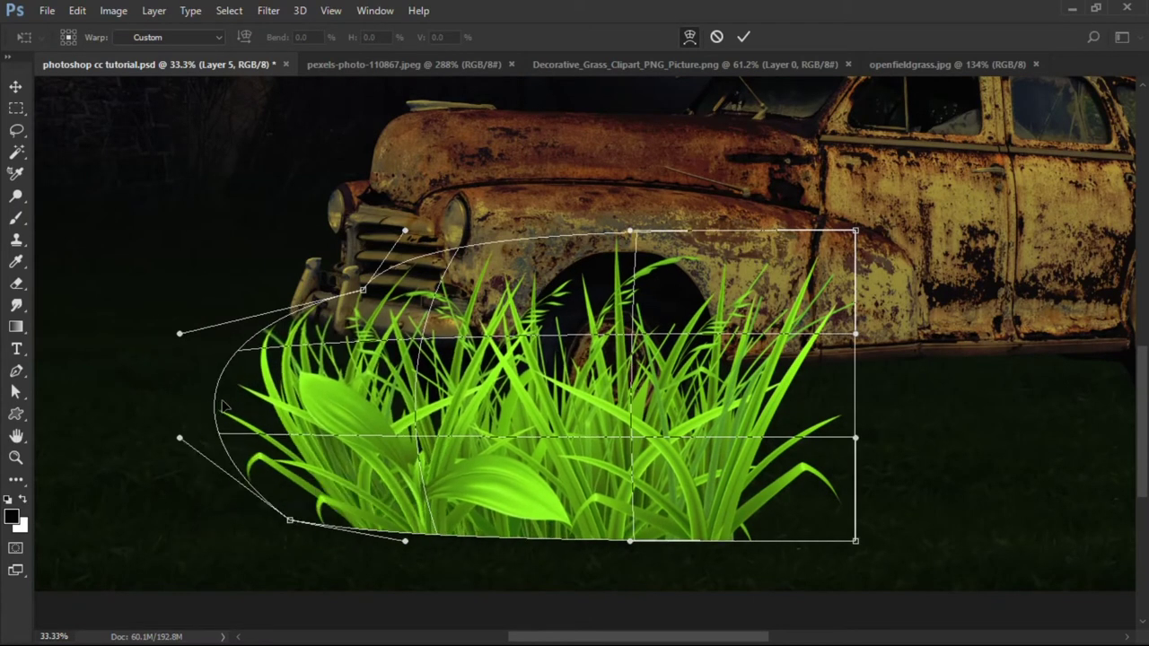
drag(225, 401, 266, 400)
drag(856, 542, 853, 449)
drag(854, 231, 844, 319)
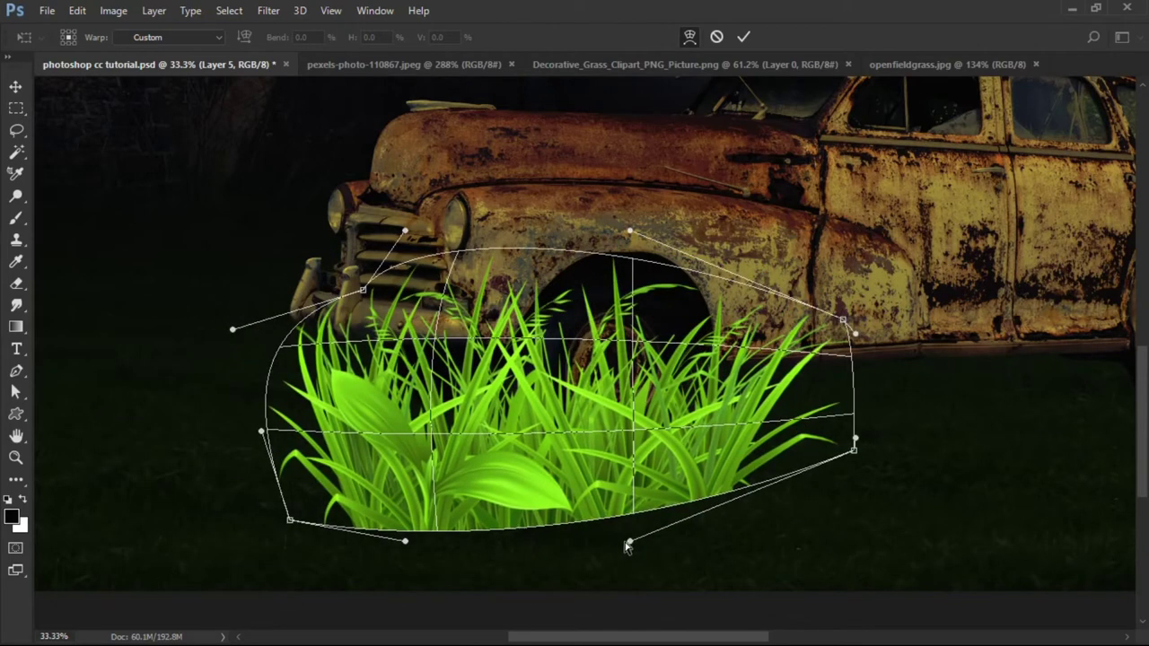
drag(630, 541, 642, 614)
key(Return)
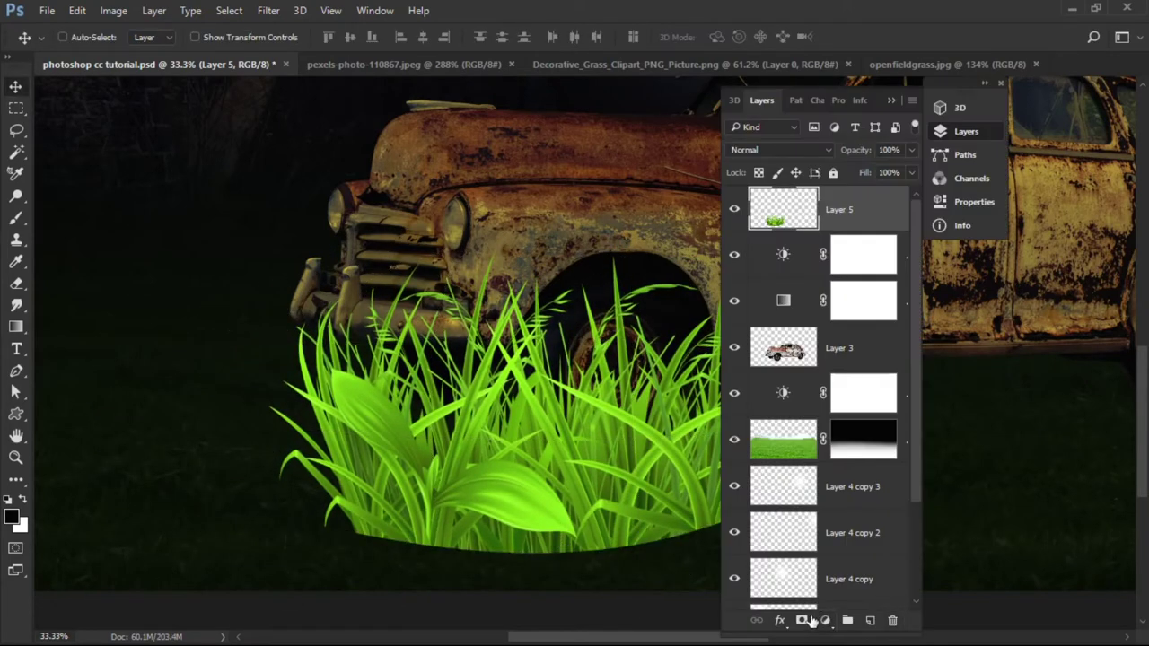
- Add a layer mask to the grass and erase its hard bottom edge to fade it
click(844, 207)
key(e)
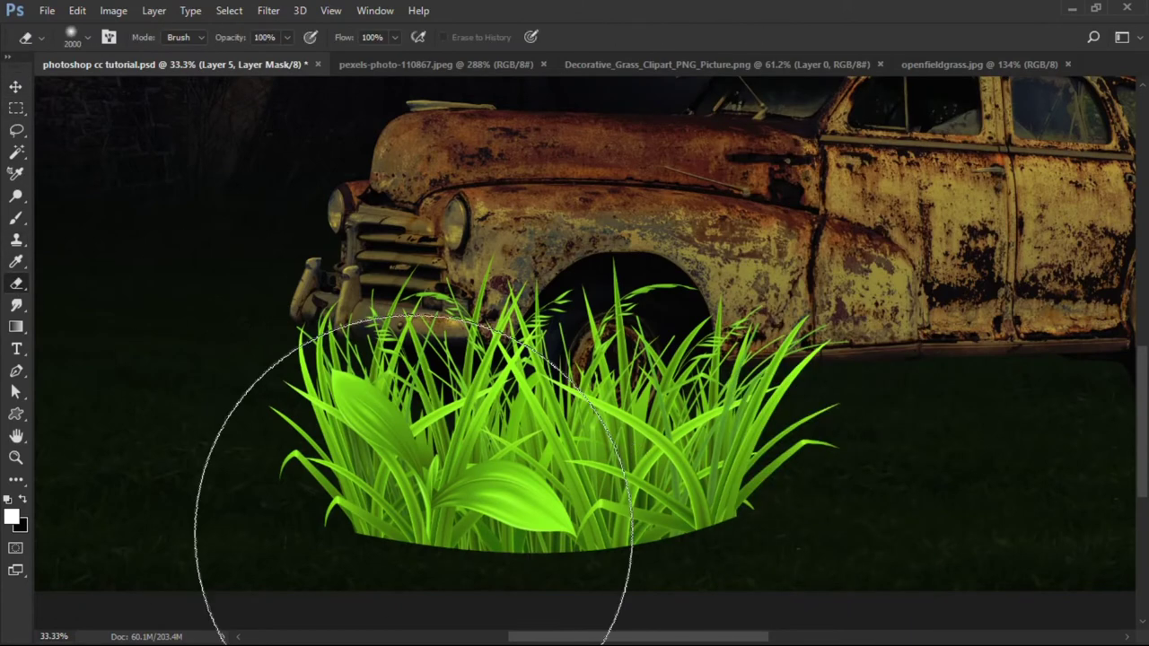
drag(243, 531, 800, 577)
key(bracketright)
key(bracketright)
key(bracketright)
mouse_move(777, 615)
mouse_down()
mouse_move(461, 577)
mouse_move(287, 599)
mouse_up()
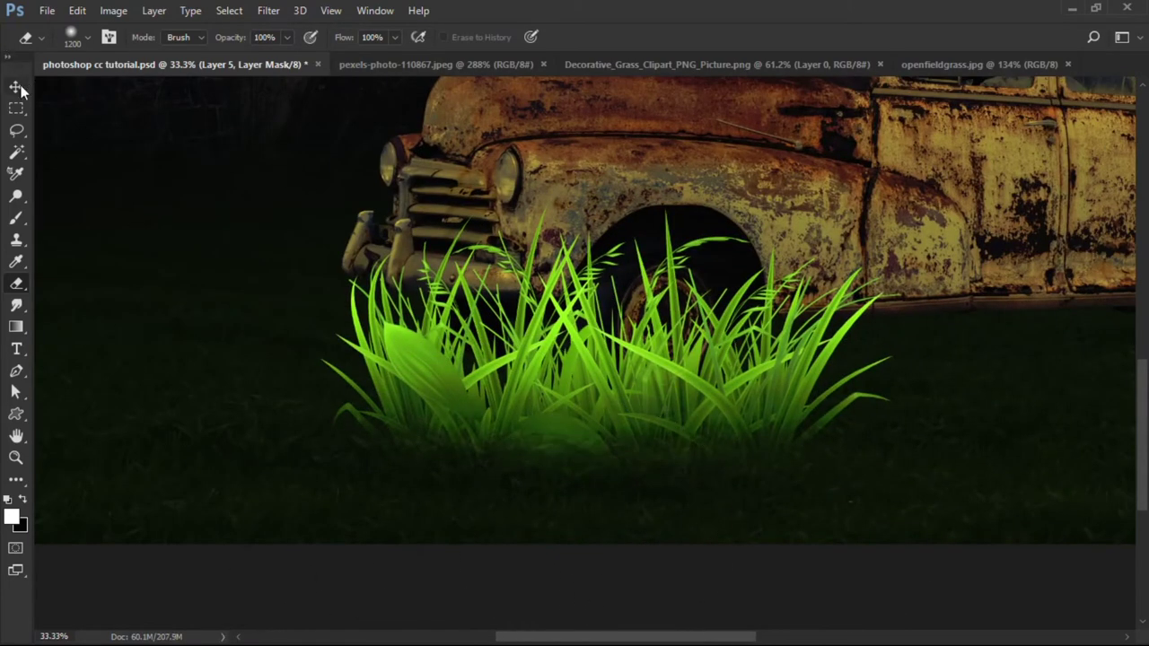
- Duplicate the grass layer and scale the copy down with a slight perspective skew
click(15, 86)
key(F7)
key(ctrl+2)
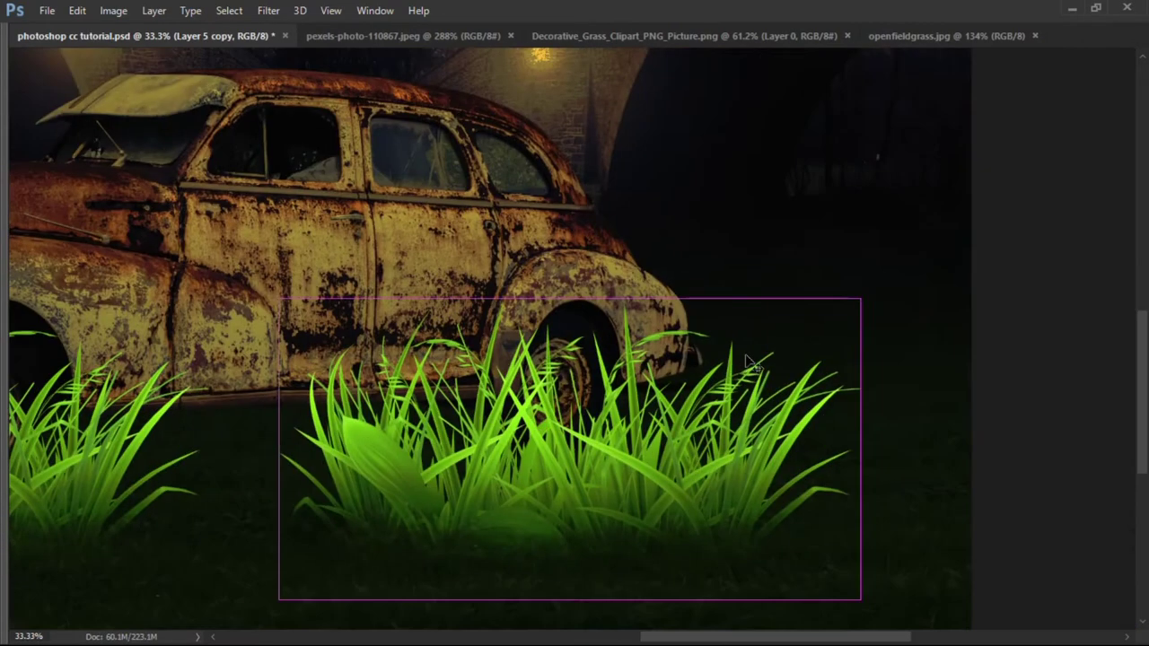
key(ctrl+t)
drag(860, 299, 724, 367)
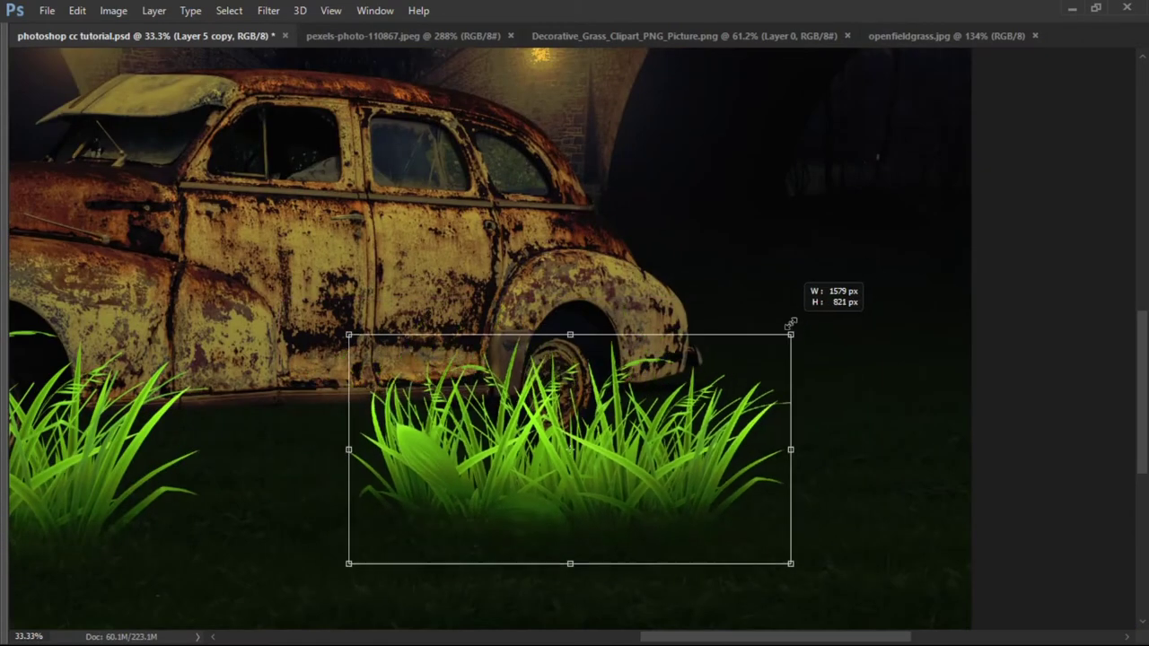
drag(415, 368, 412, 388)
drag(721, 364, 723, 386)
- Place the small grass tuft by the rear wheel and warp its corners and bottom
mouse_move(721, 521)
mouse_down()
mouse_move(721, 505)
mouse_move(772, 485)
mouse_up()
right_click(593, 449)
click(629, 266)
drag(409, 489, 336, 544)
key(Return)
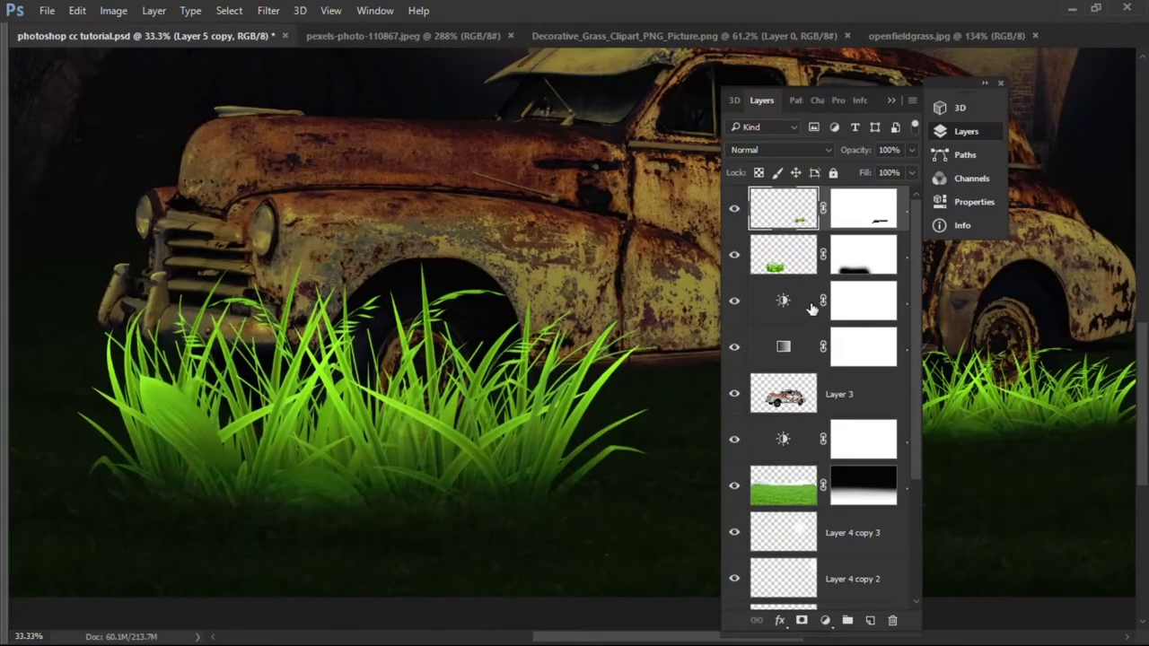
shift+click(794, 259)
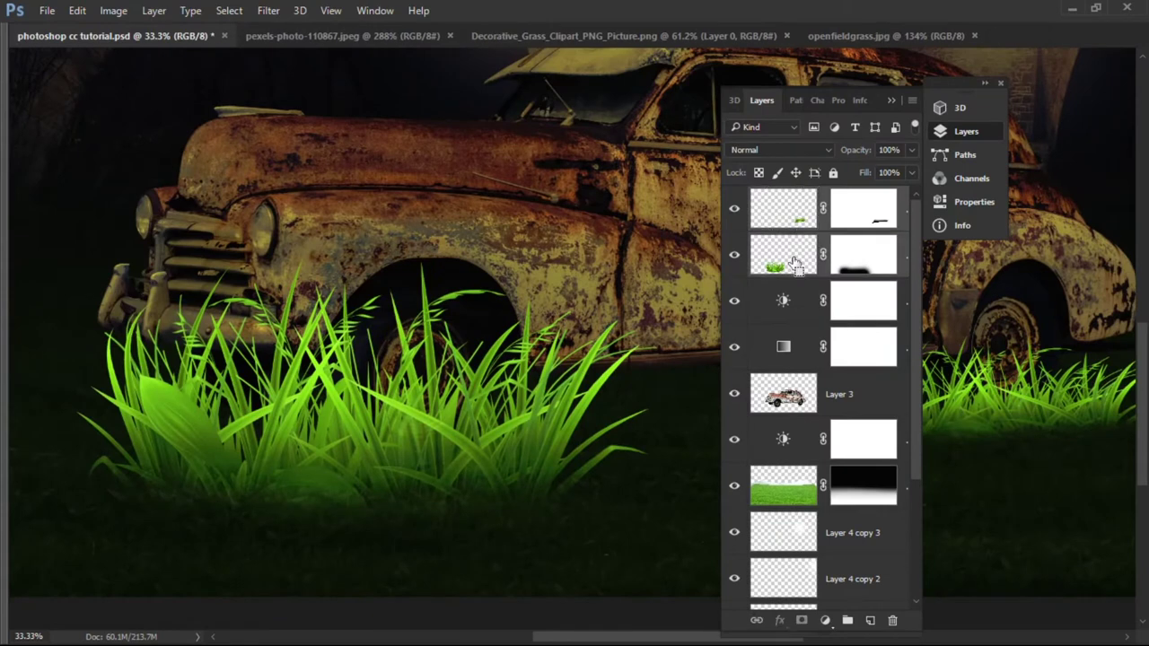
- Merge the two grass layers and add a clipped Brightness/Contrast adjustment at roughly −107 brightness, −34 contrast
key(ctrl+e)
click(825, 620)
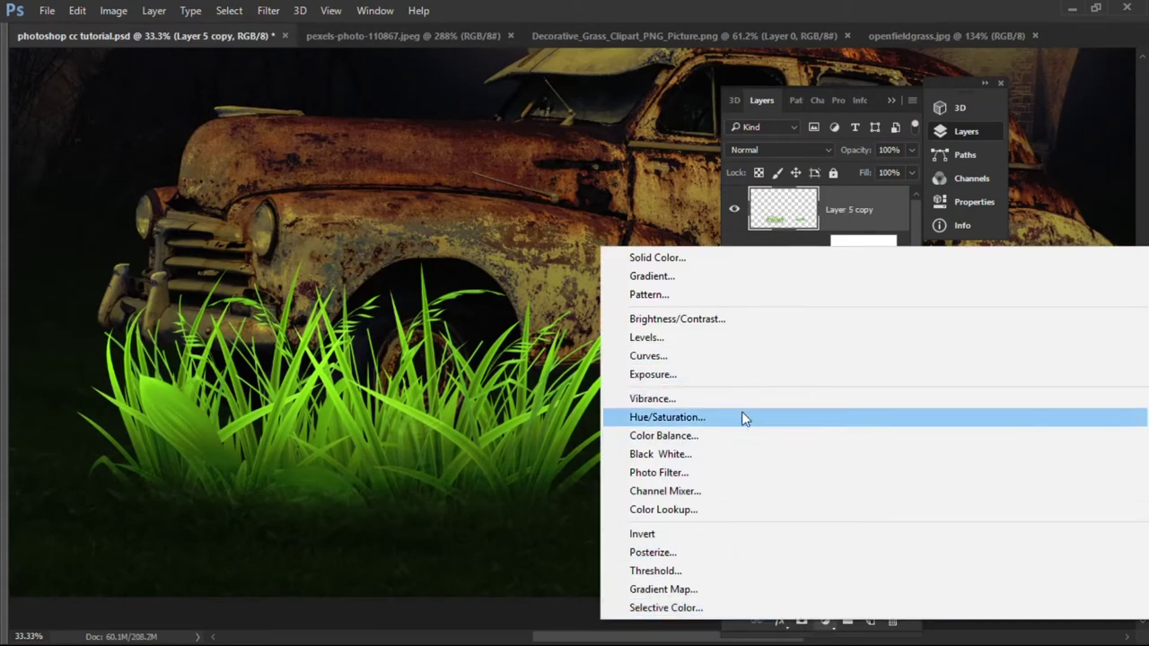
click(744, 319)
drag(738, 195, 754, 197)
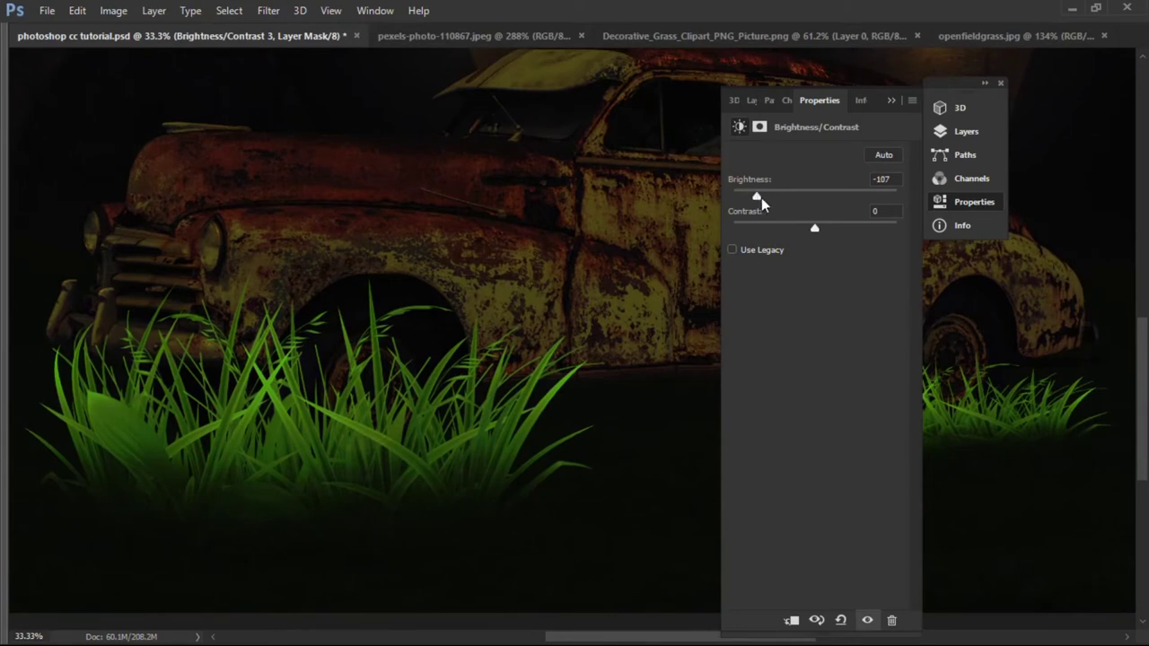
mouse_move(779, 226)
mouse_down()
mouse_move(852, 226)
mouse_move(764, 229)
mouse_up()
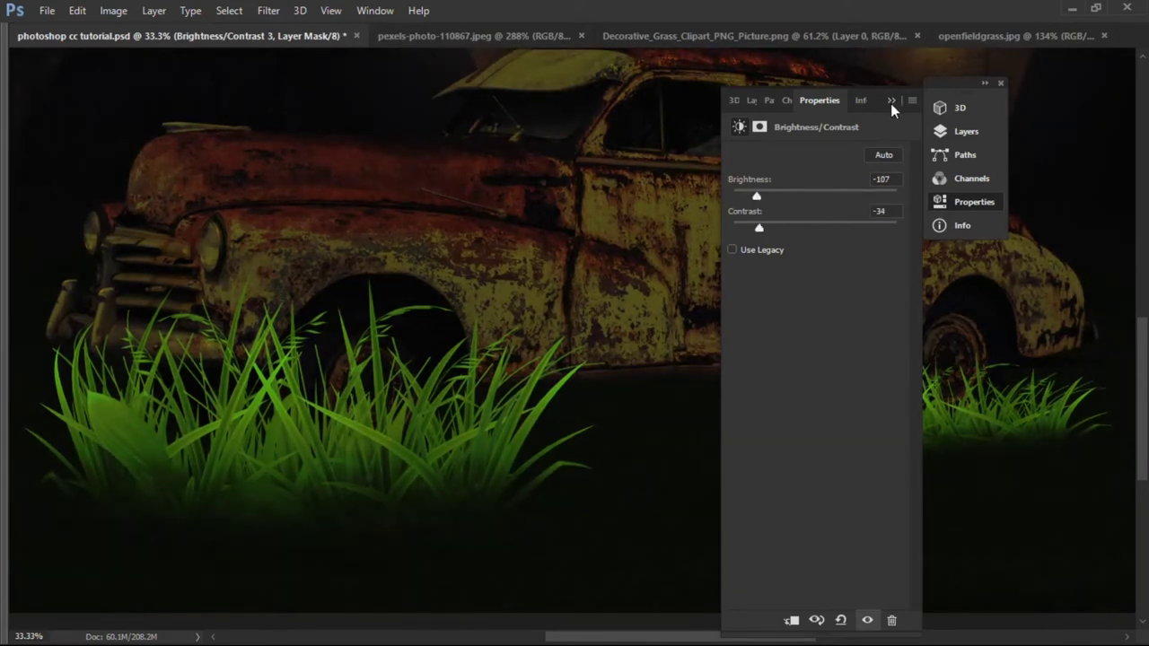
click(890, 101)
key(F7)
double_click(779, 210)
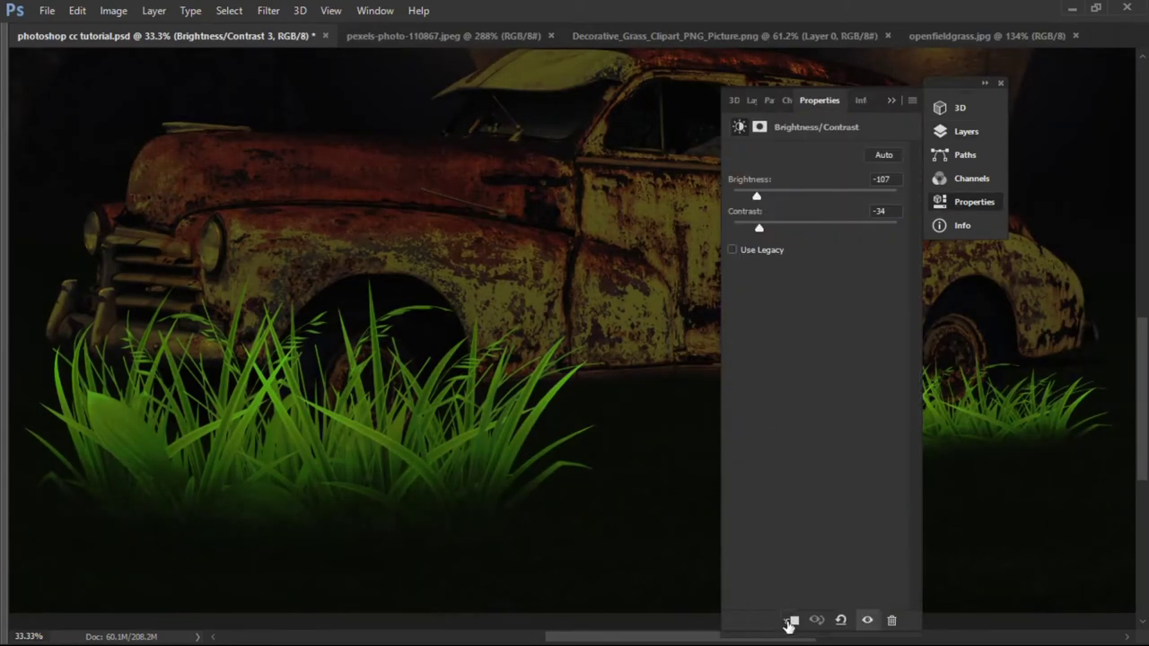
click(788, 621)
click(890, 101)
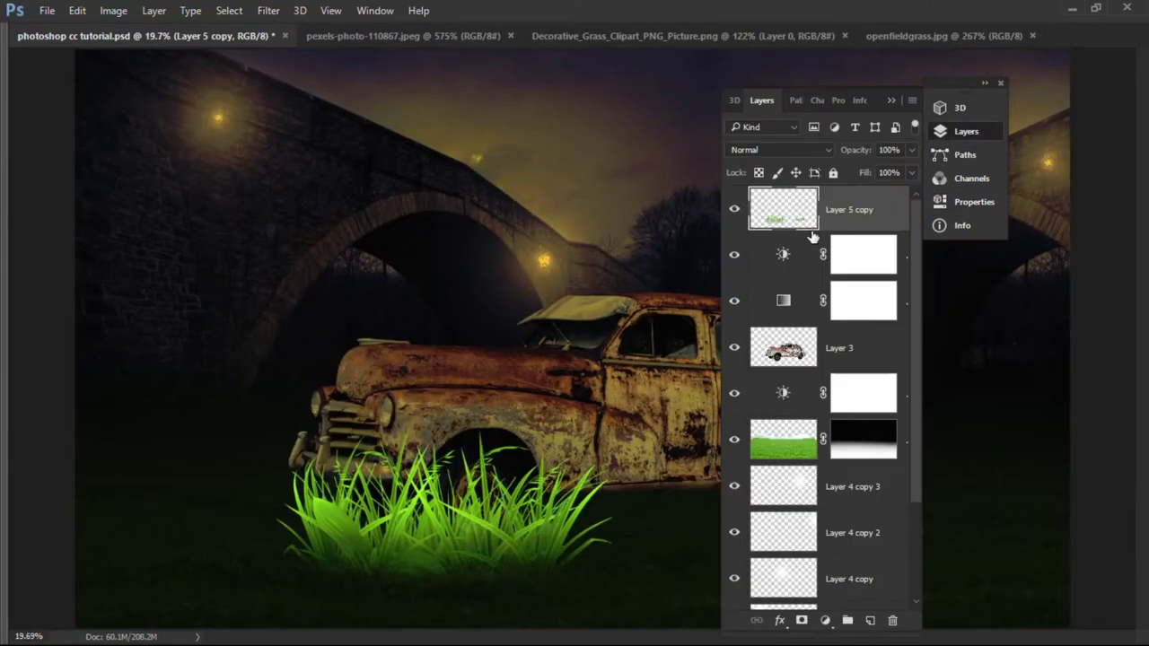
- Add a second Brightness/Contrast adjustment at −128 brightness, −10 contrast, clipped to the grass
click(825, 620)
click(682, 320)
drag(814, 194, 744, 197)
mouse_move(814, 228)
mouse_down()
mouse_move(745, 227)
mouse_move(817, 232)
mouse_move(786, 217)
mouse_up()
click(891, 101)
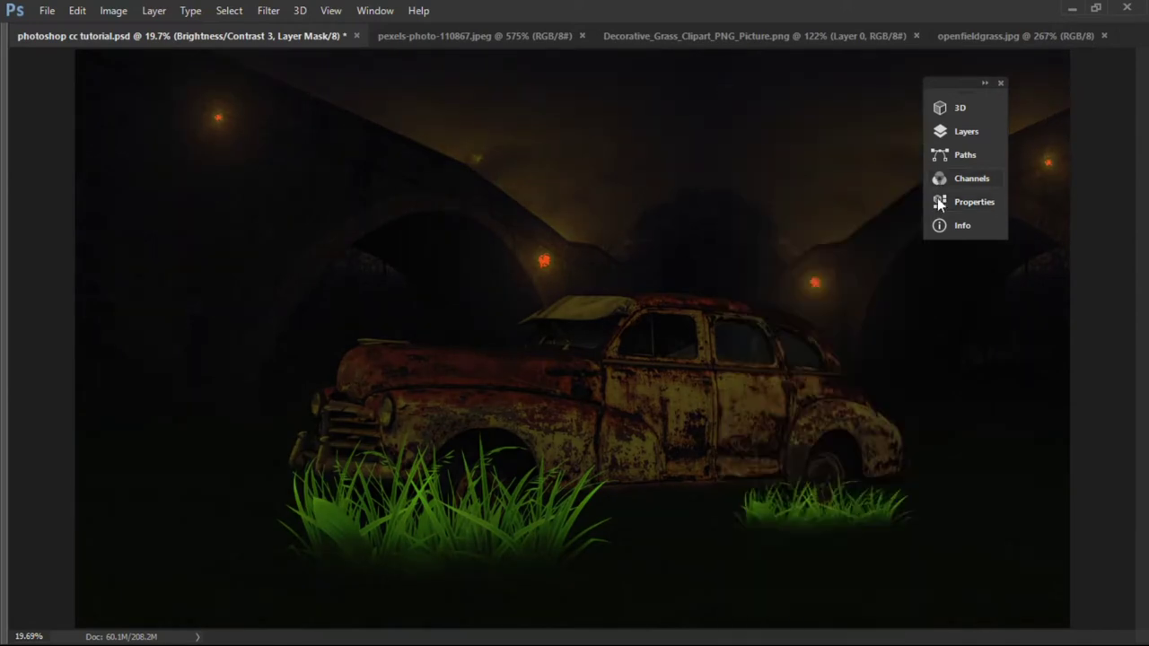
click(938, 134)
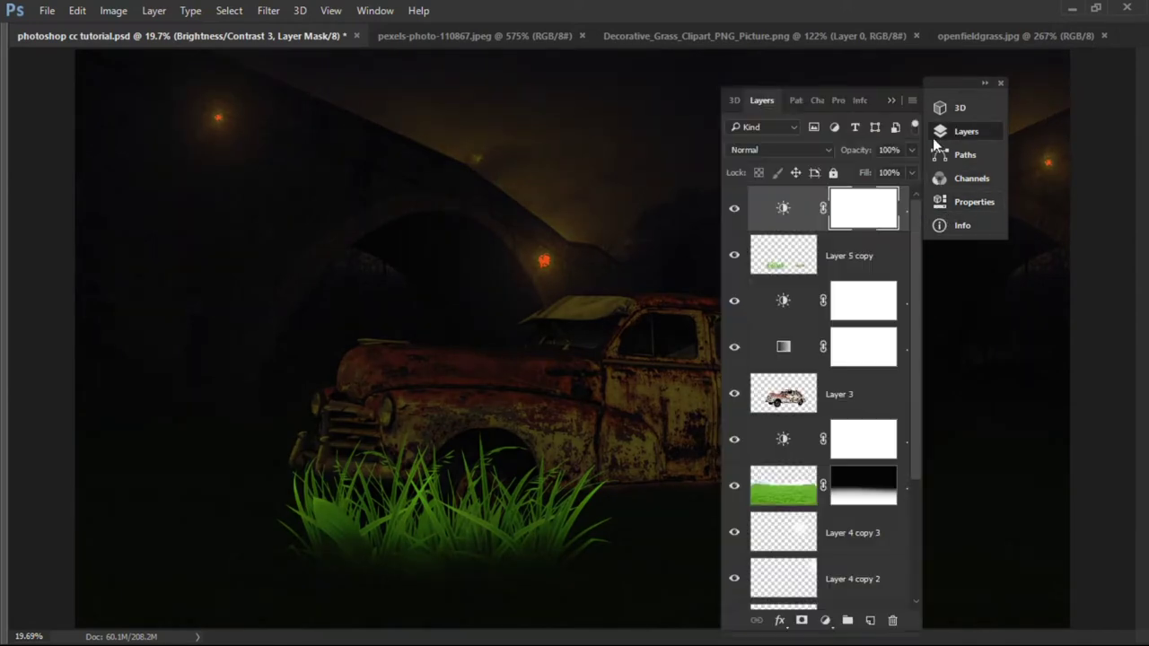
click(782, 213)
click(787, 617)
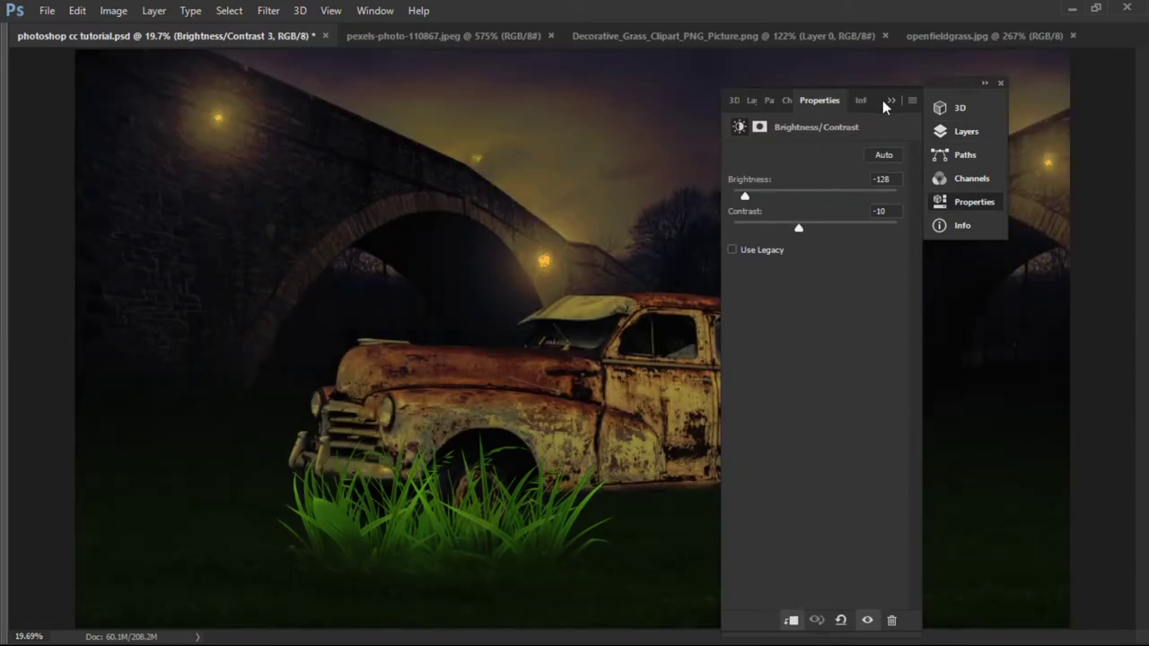
click(889, 101)
click(951, 133)
click(825, 620)
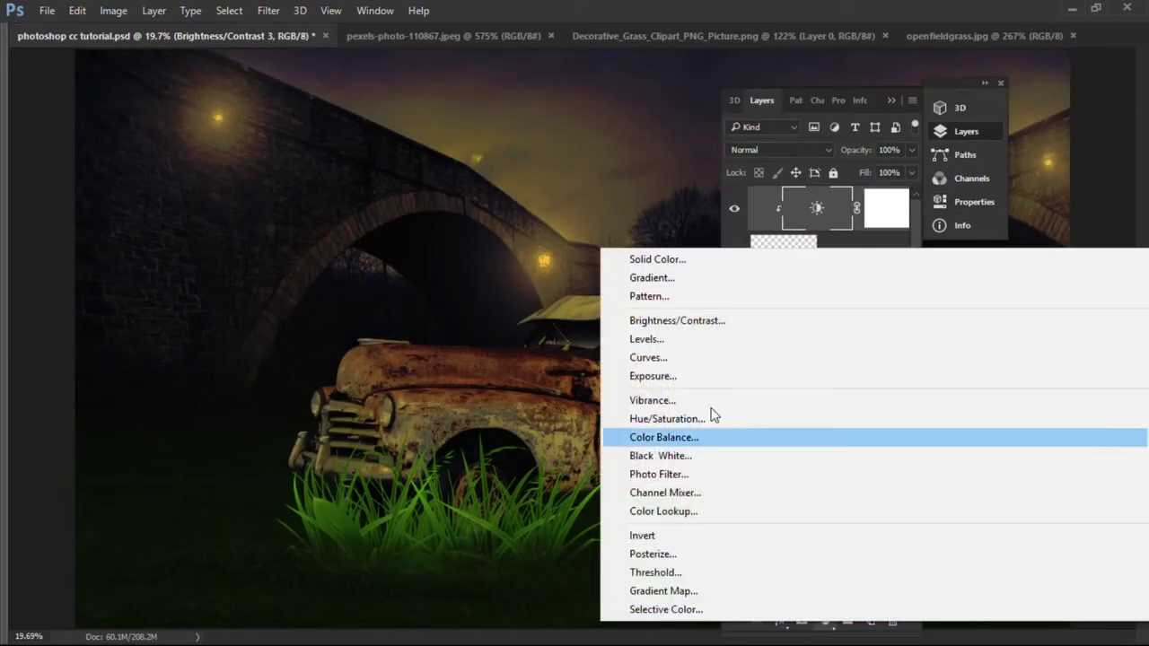
- Add a Curves adjustment darkening the RGB midtones and pulling down the Green channel
click(682, 354)
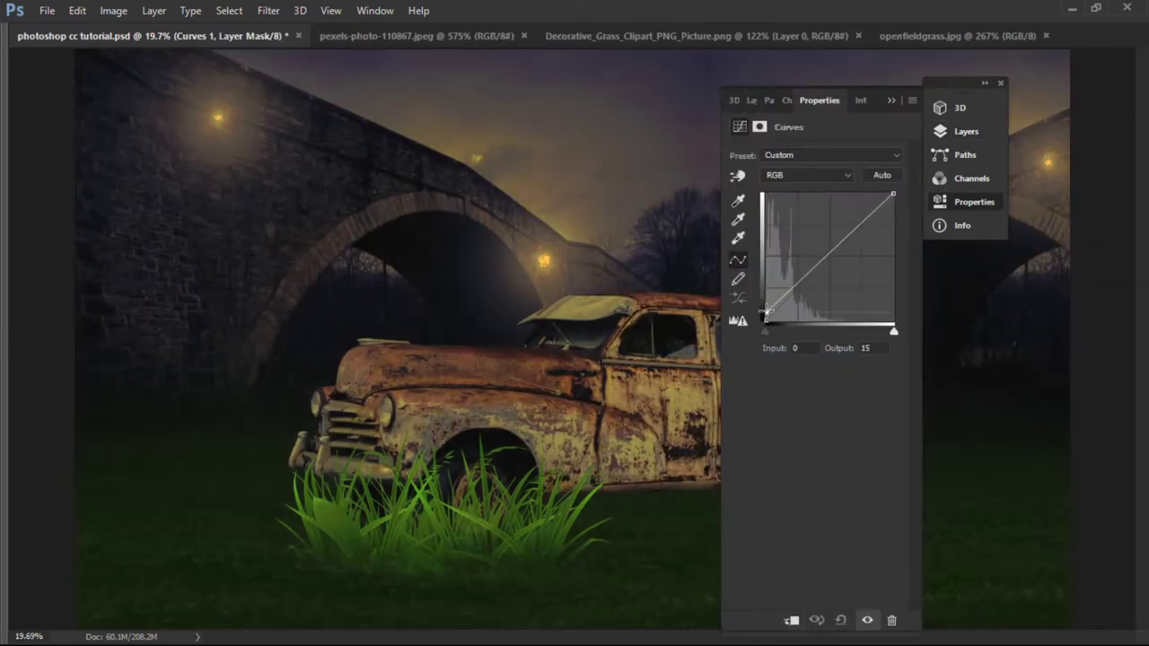
drag(826, 261, 810, 285)
mouse_move(864, 223)
mouse_down()
mouse_move(875, 228)
mouse_move(897, 191)
mouse_up()
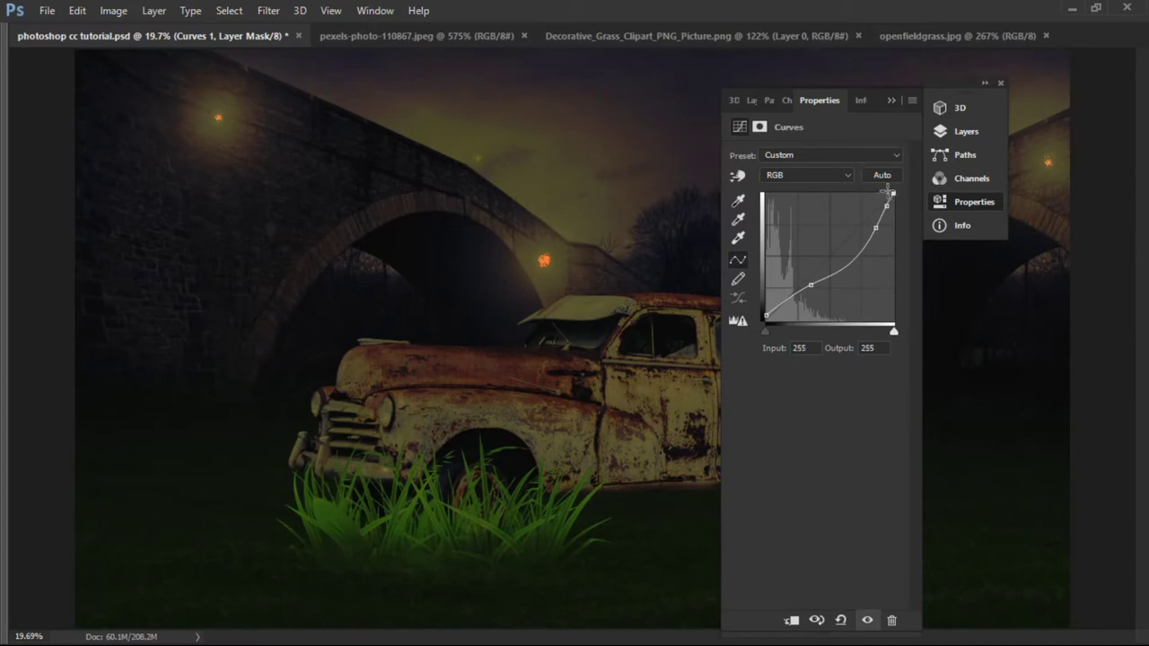
click(790, 209)
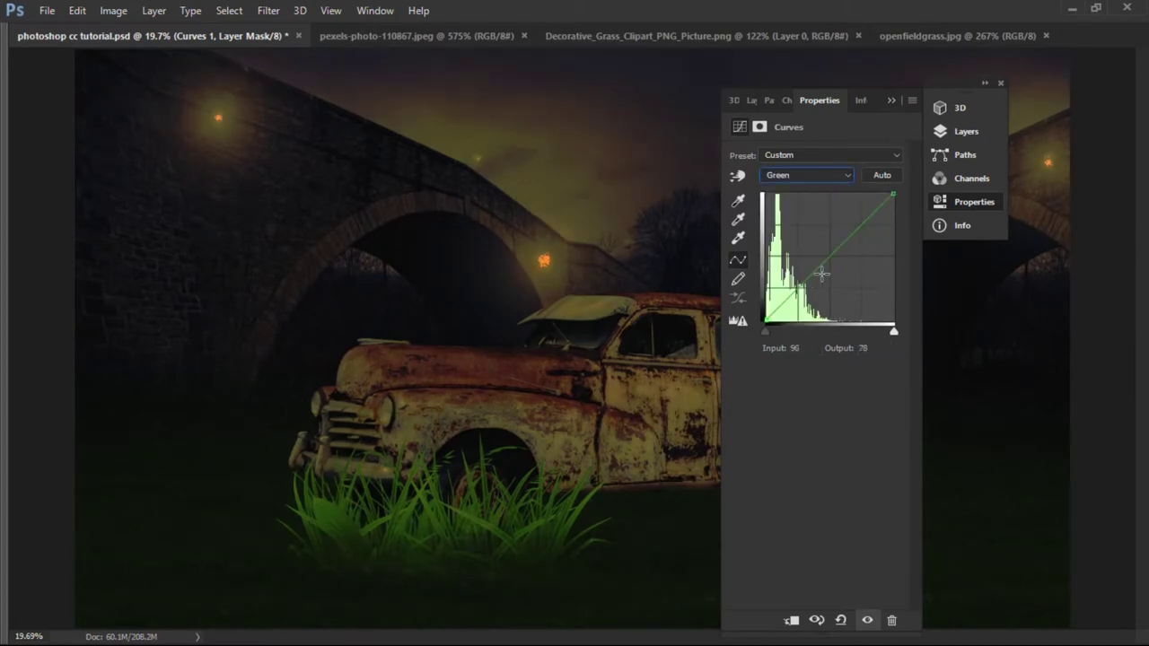
drag(817, 269, 818, 281)
click(807, 176)
click(781, 227)
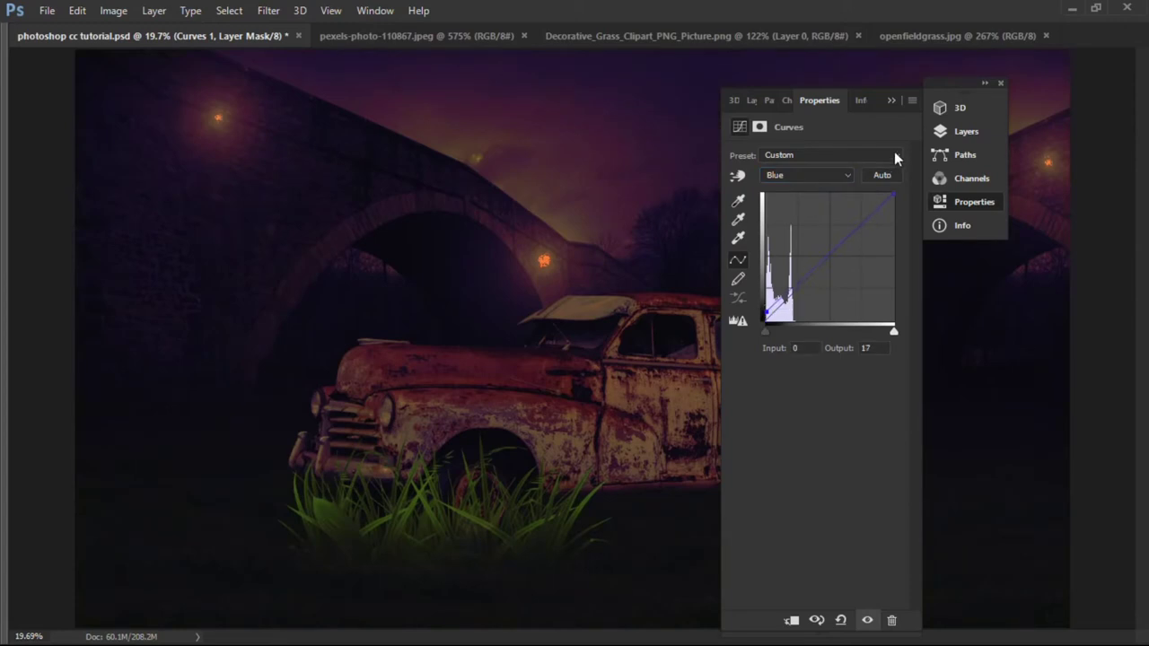
- Clip the Curves 1 adjustment to the grass layer below
click(892, 101)
click(966, 131)
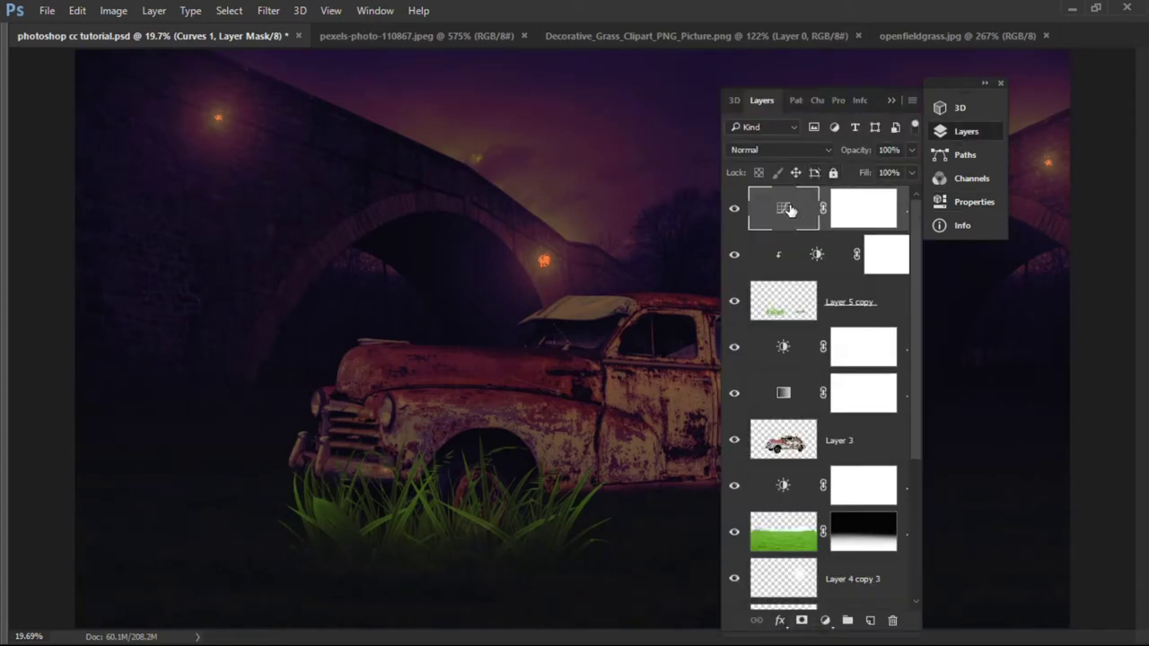
double_click(786, 209)
click(790, 621)
click(885, 98)
click(962, 131)
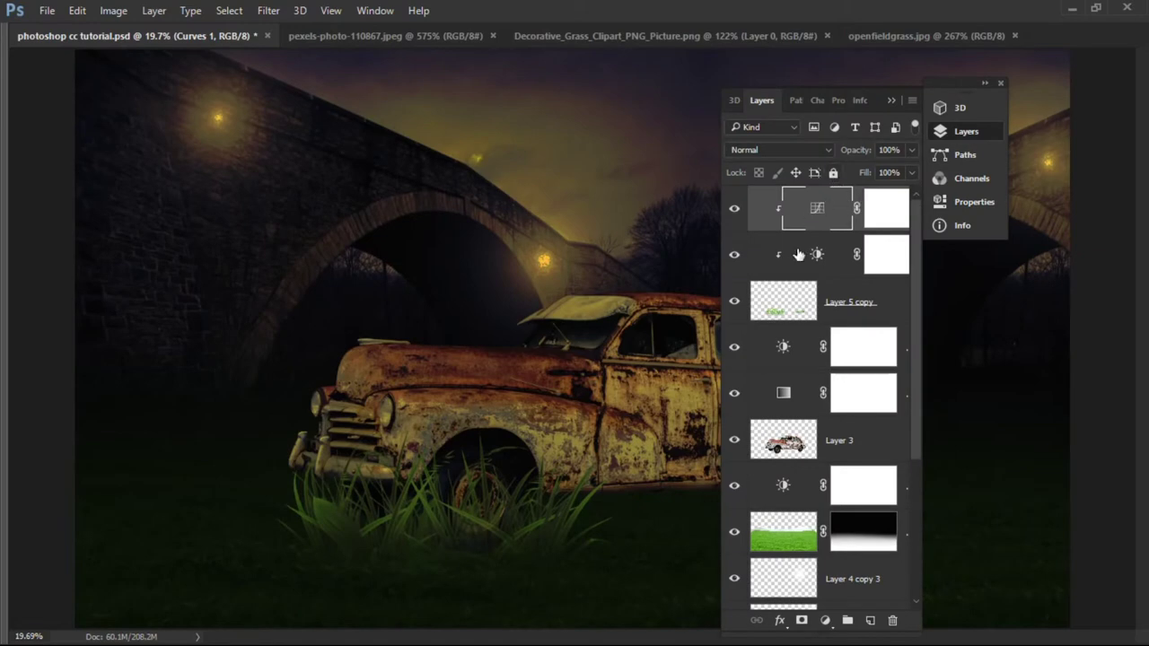
- Add a Brightness/Contrast 4 adjustment with brightness 31 and contrast 38
click(819, 626)
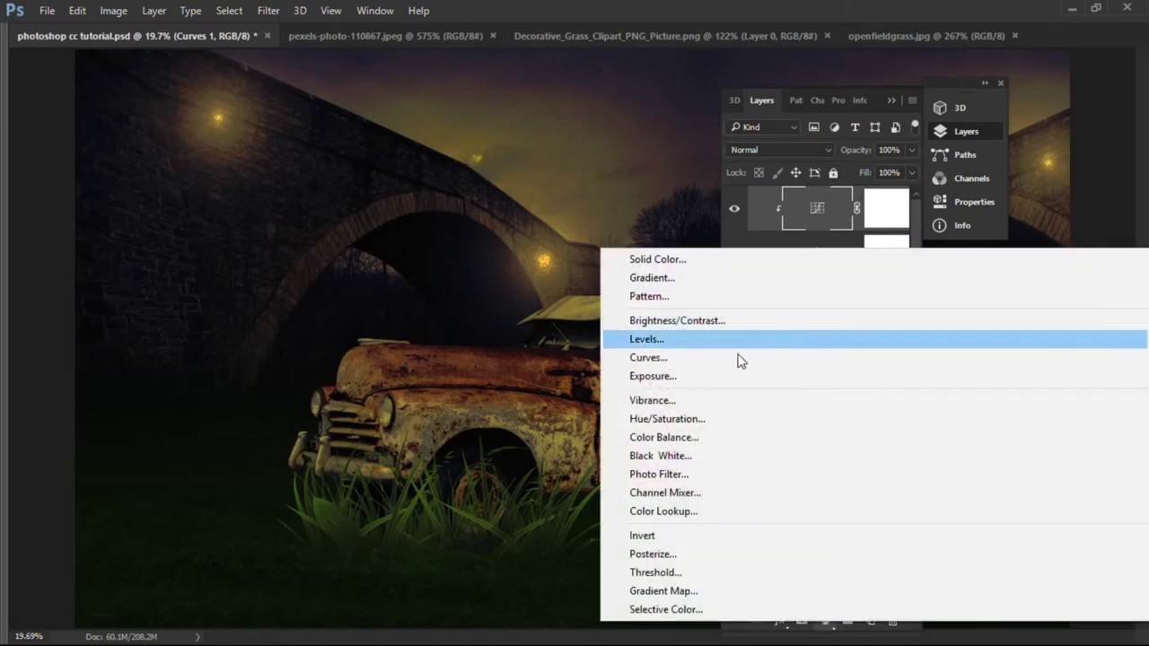
click(747, 321)
mouse_move(815, 205)
mouse_down()
mouse_move(835, 196)
mouse_move(844, 226)
mouse_move(816, 194)
mouse_move(832, 199)
mouse_up()
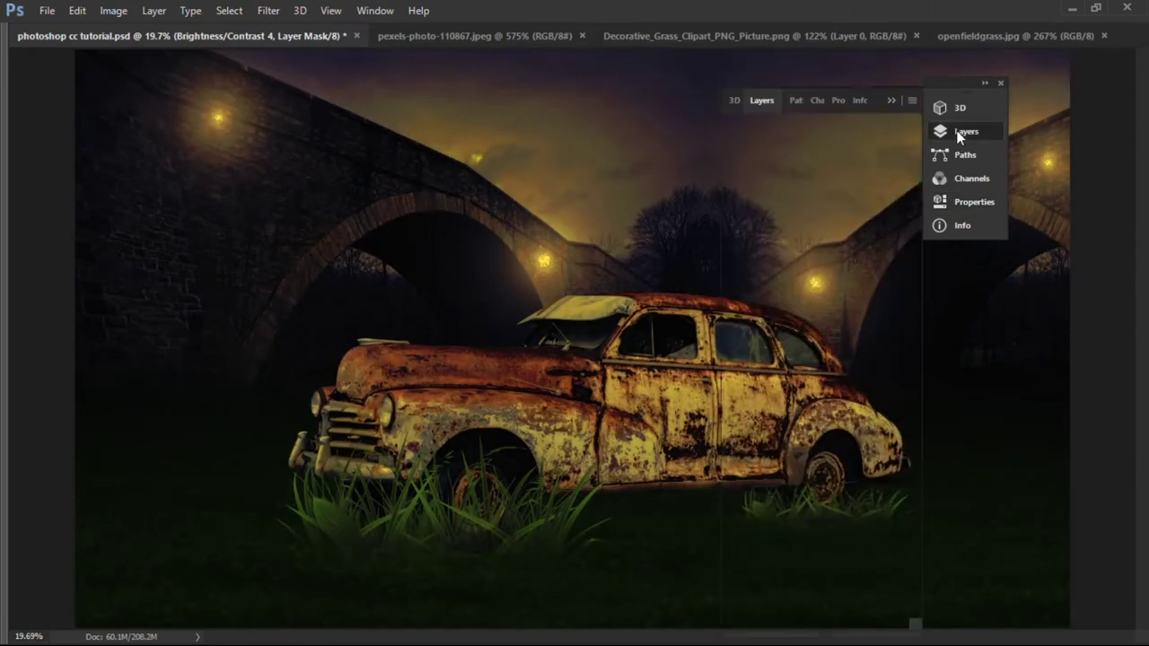
click(964, 132)
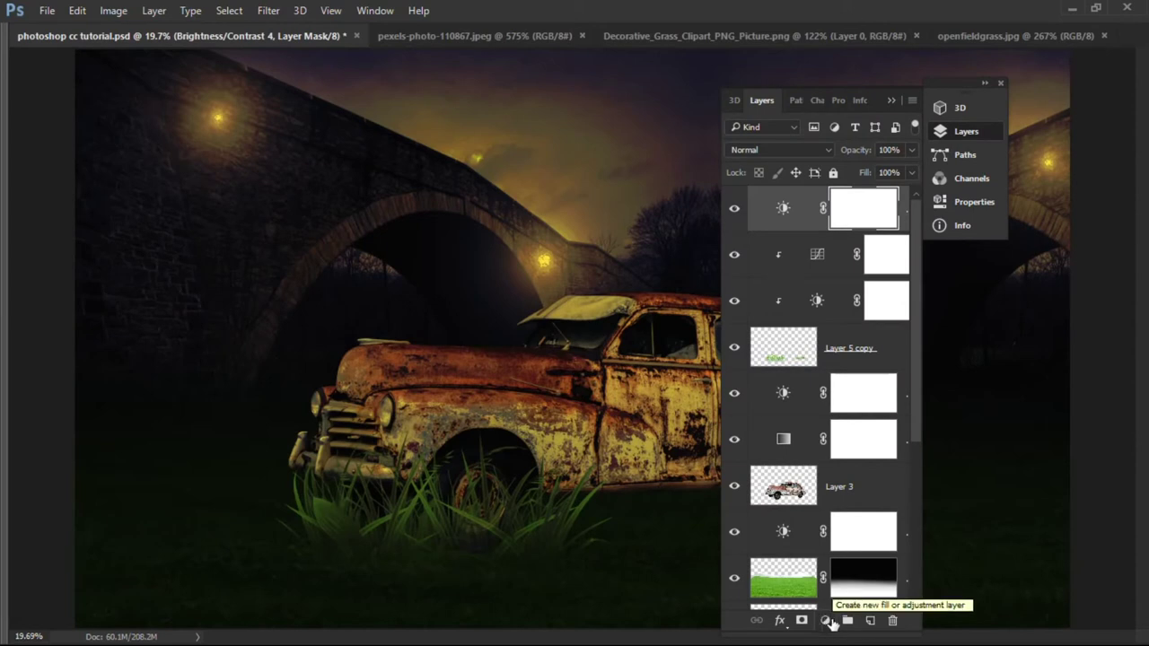
click(826, 621)
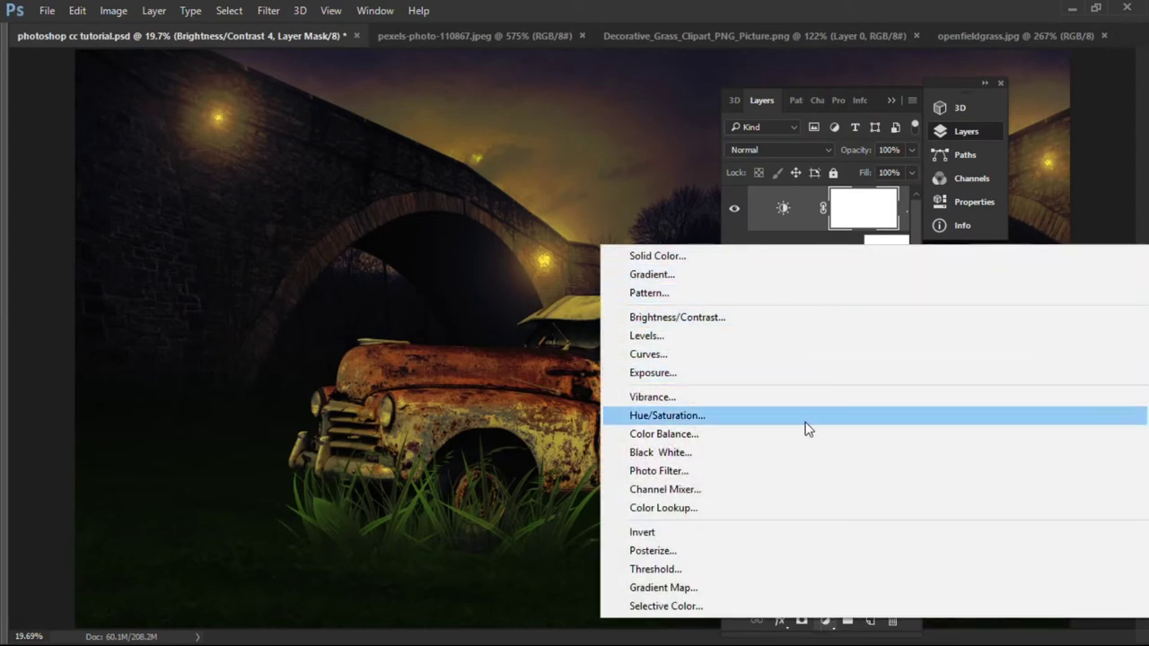
- Add a Gradient Fill layer with Radial style, 100% scale, Reverse ticked and an adjusted angle
click(788, 210)
click(826, 621)
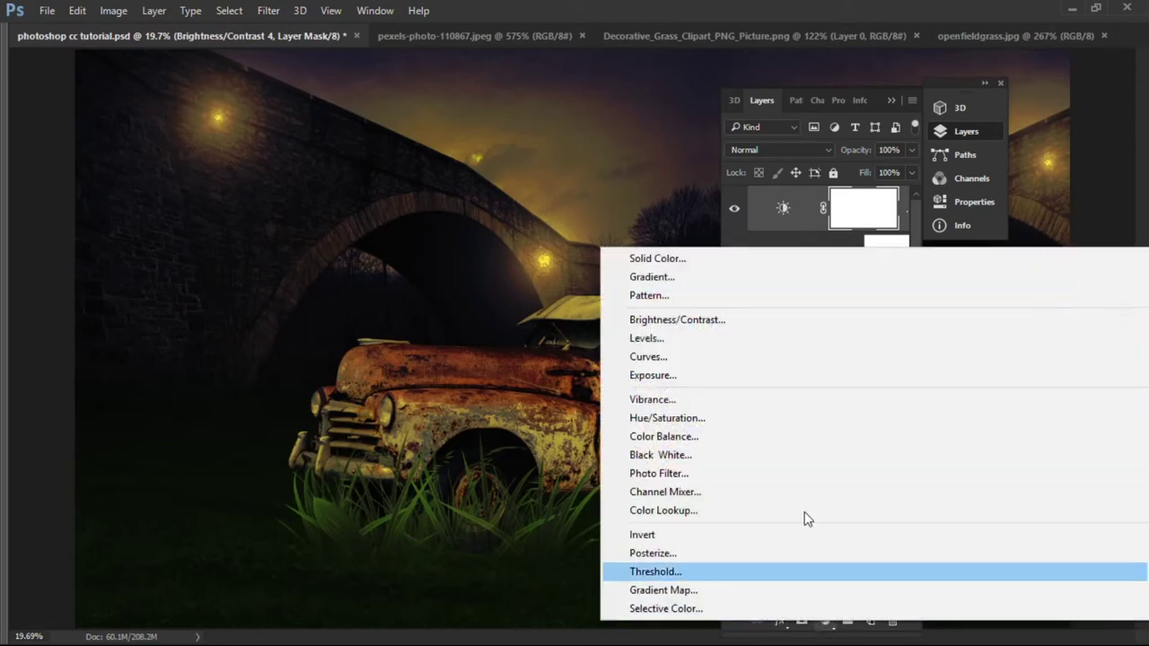
click(752, 278)
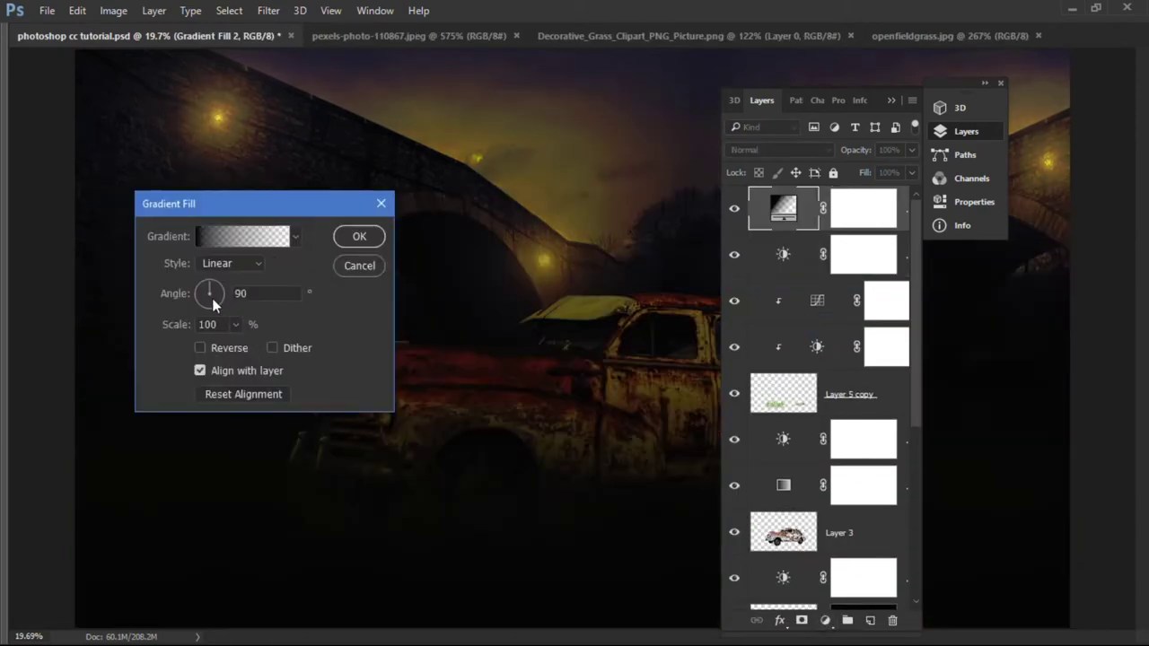
click(235, 325)
mouse_move(238, 347)
mouse_down()
mouse_move(281, 347)
mouse_move(269, 353)
mouse_up()
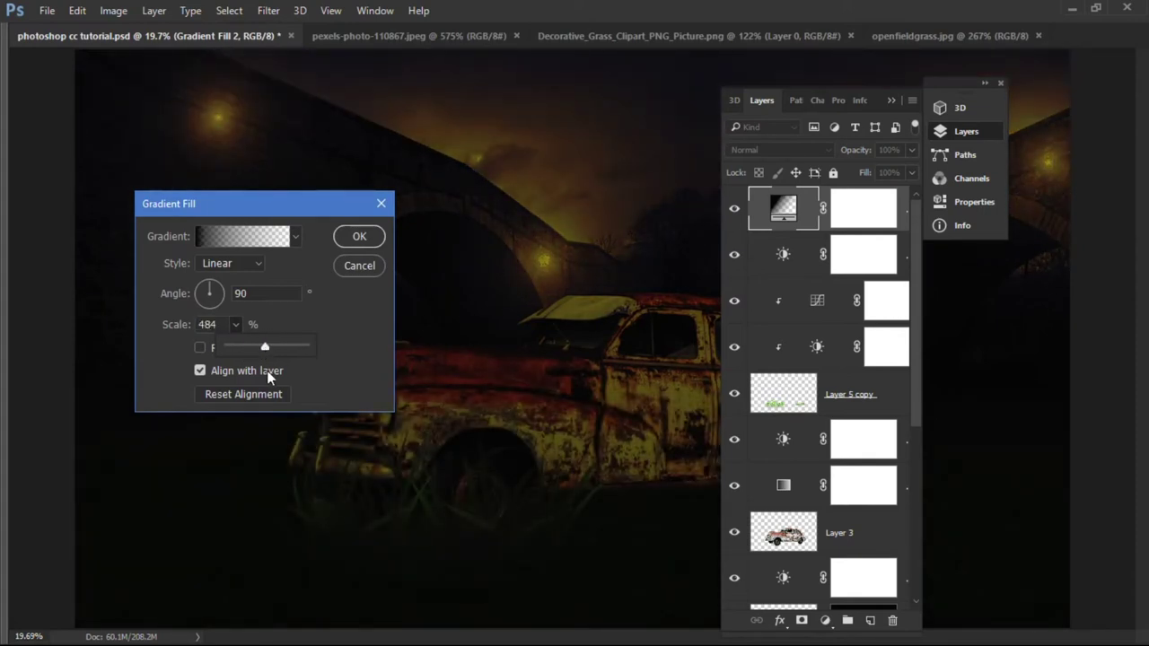
double_click(214, 324)
text(100)
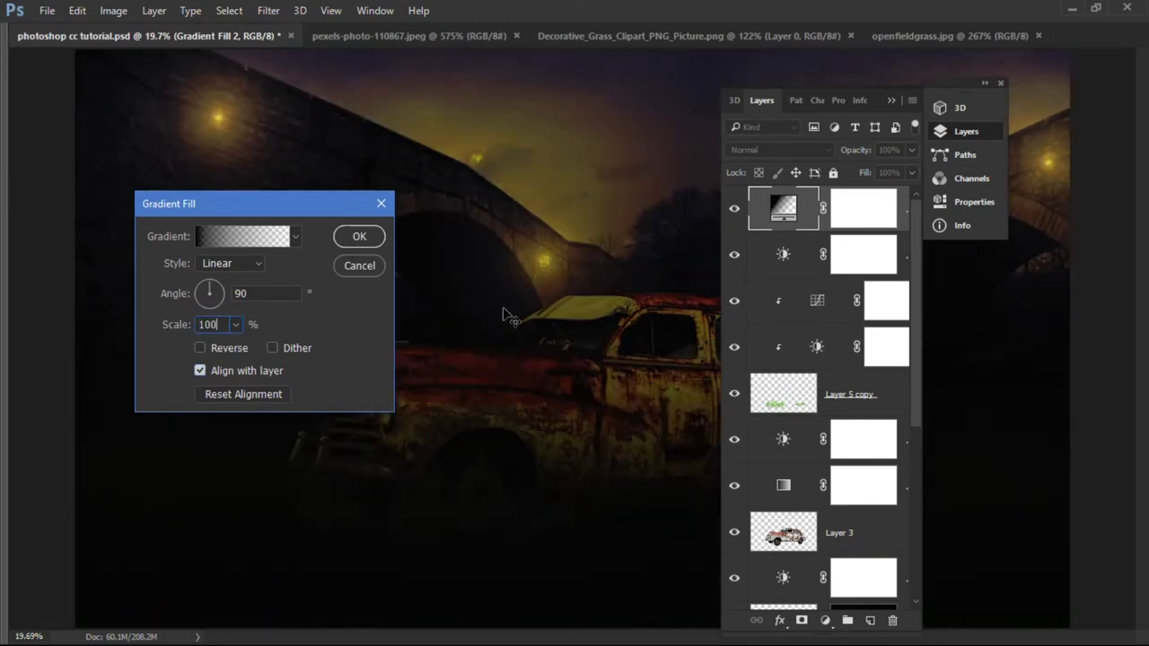
click(221, 264)
click(237, 294)
click(200, 347)
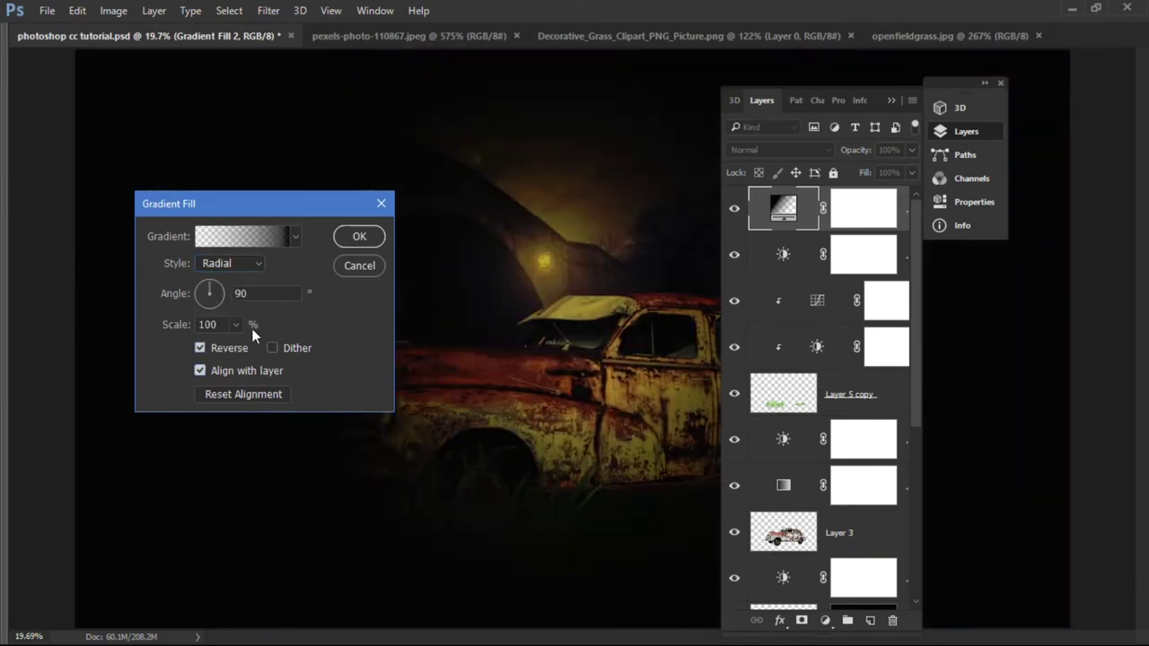
mouse_move(220, 294)
mouse_down()
mouse_move(189, 299)
mouse_move(203, 289)
mouse_up()
click(361, 237)
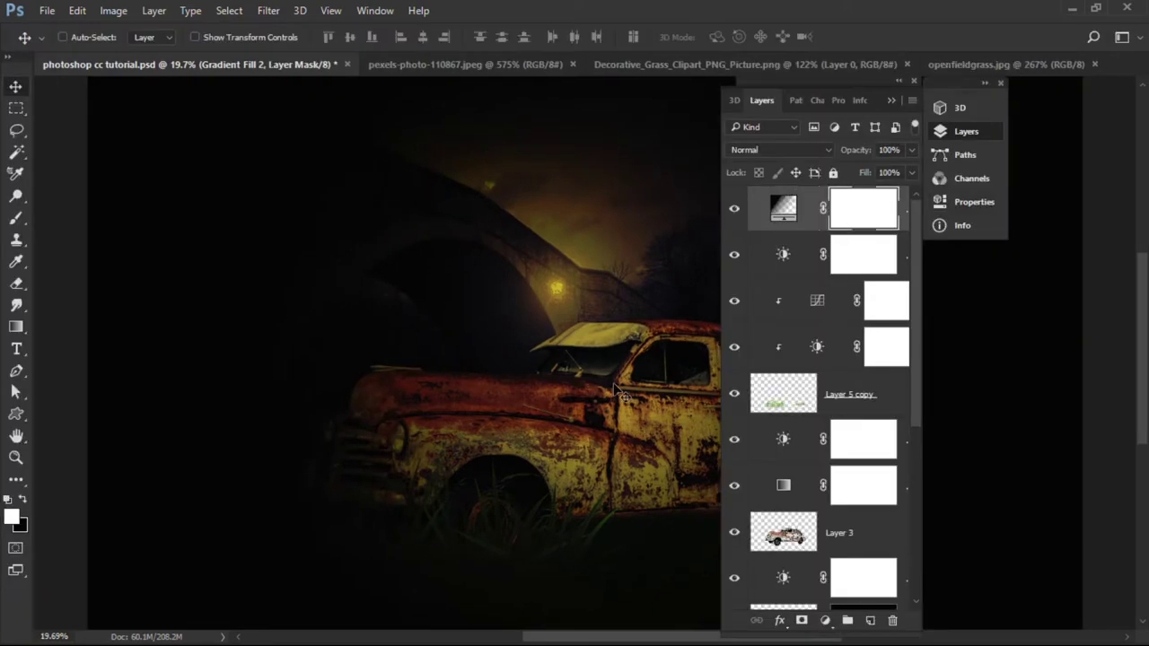
- Erase the gradient fill's mask over the car and central bridge arches with a large eraser
key(shift+Tab)
click(17, 283)
key(bracketright)
key(bracketright)
key(bracketright)
key(bracketright)
key(bracketright)
key(bracketright)
key(bracketright)
key(bracketright)
key(bracketright)
click(799, 404)
key(bracketleft)
key(bracketleft)
key(bracketleft)
mouse_move(795, 400)
mouse_down()
mouse_move(406, 277)
mouse_move(603, 384)
mouse_up()
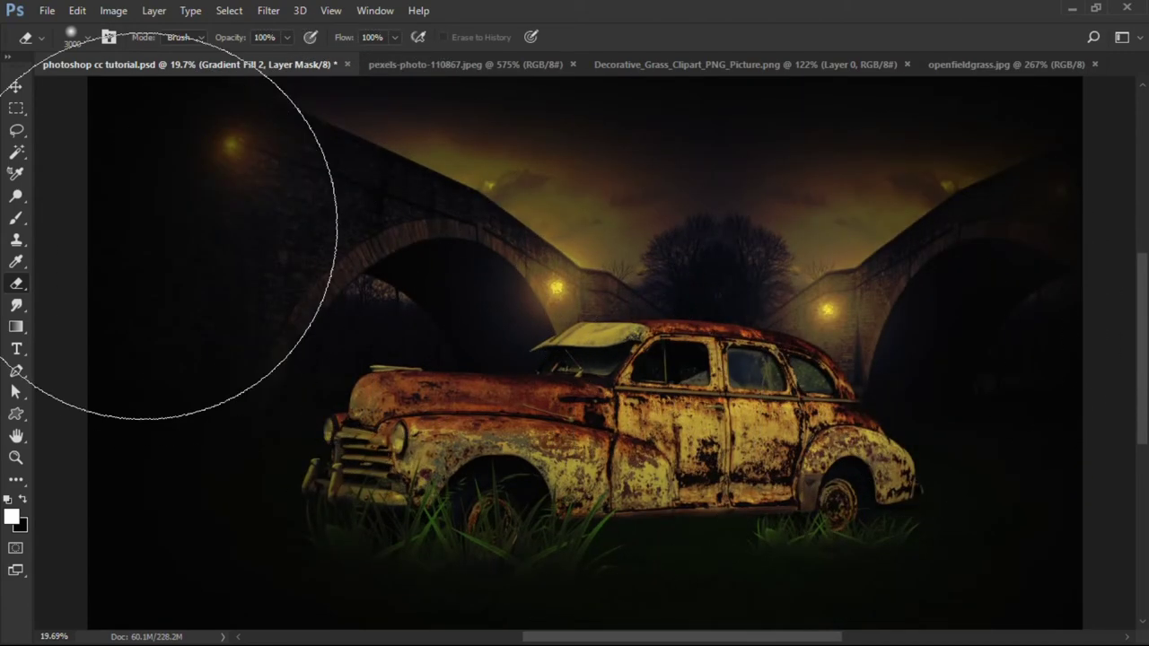
- Lower the Gradient Fill 2 layer's opacity to 70% and fit the image on screen
click(15, 86)
key(F7)
text(70)
key(Return)
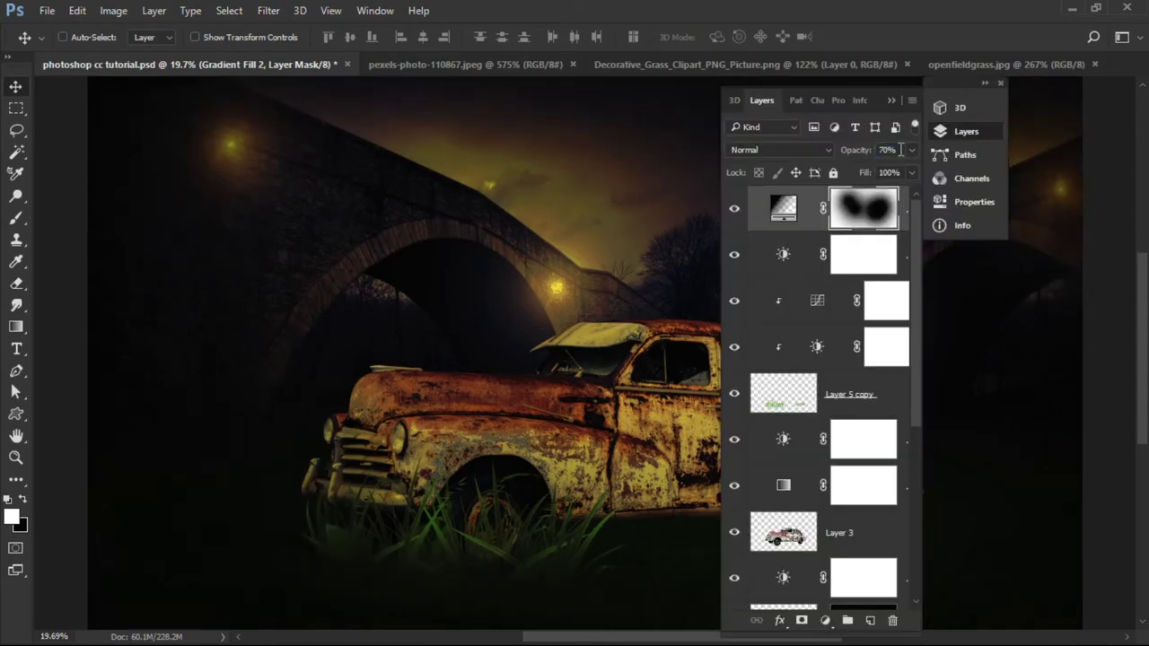
click(890, 101)
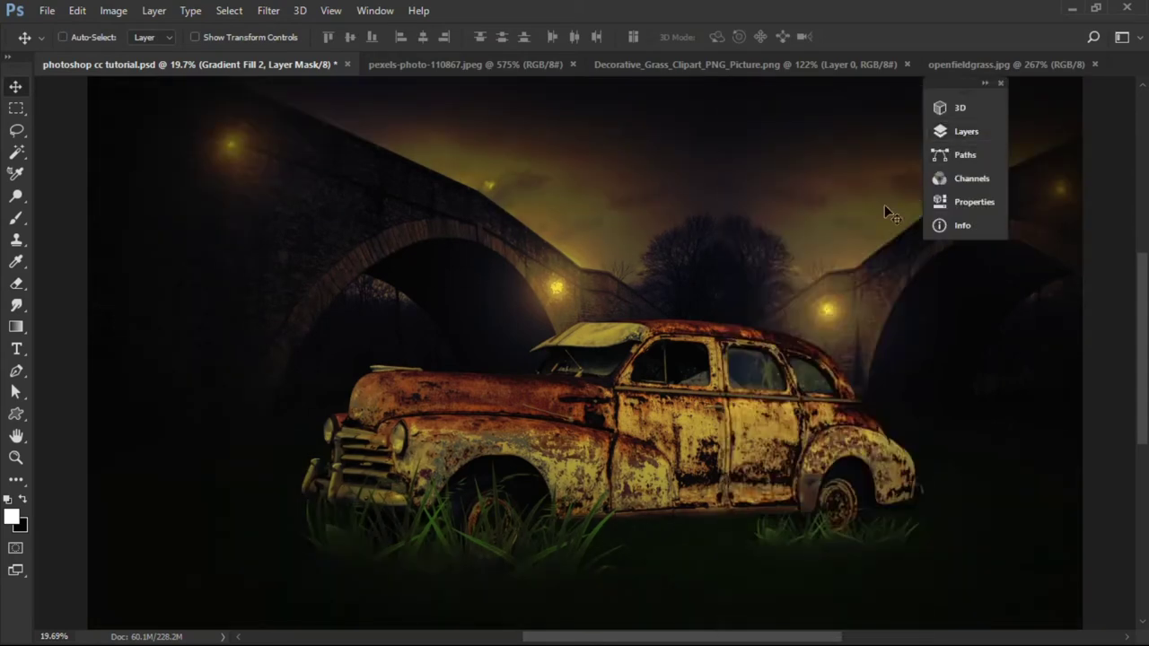
key(ctrl+0)
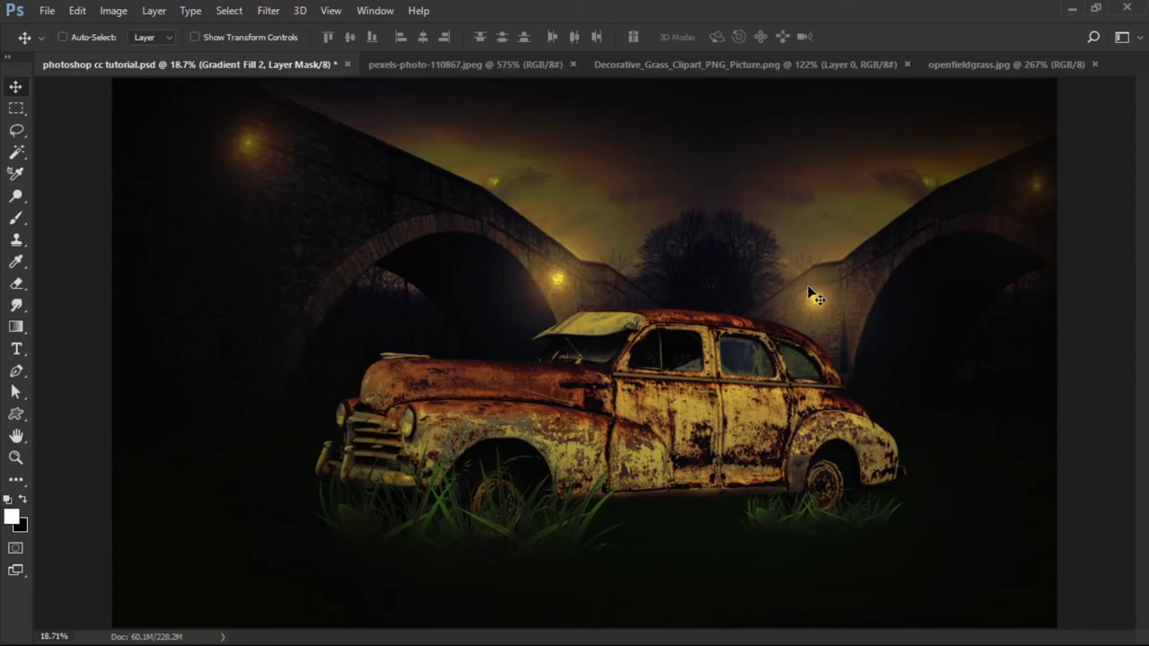
key(F7)
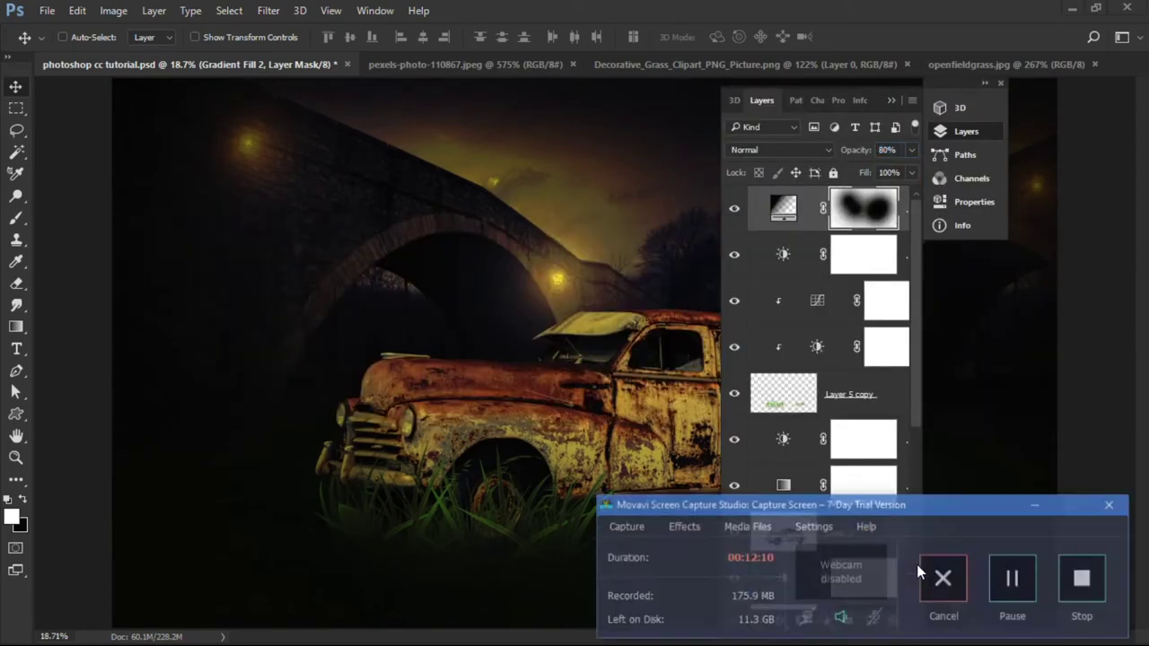
- Drag the fire photo into the composite and set its blend mode to Screen
key(Tab)
click(440, 35)
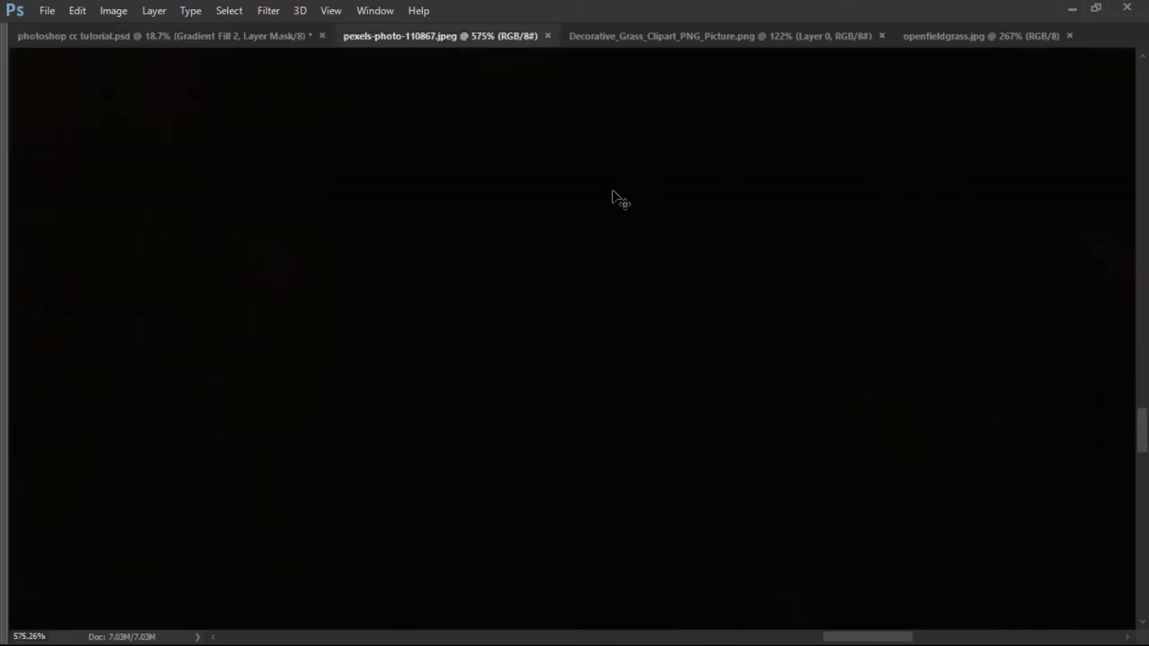
key(ctrl+0)
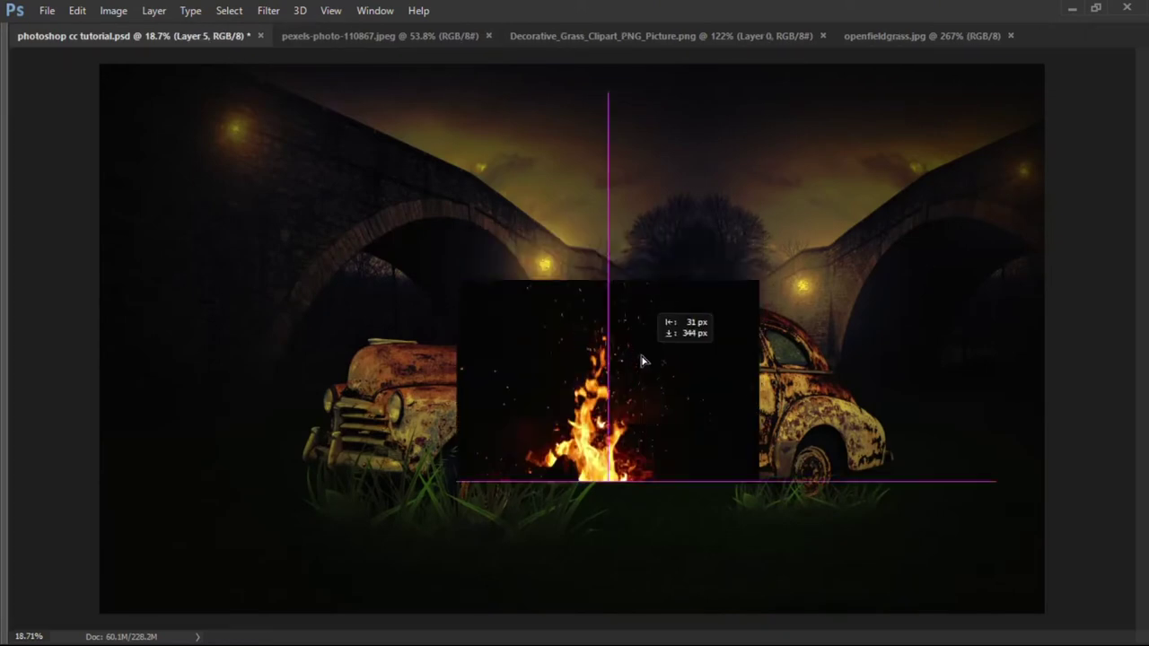
drag(223, 36, 696, 376)
key(F7)
click(777, 150)
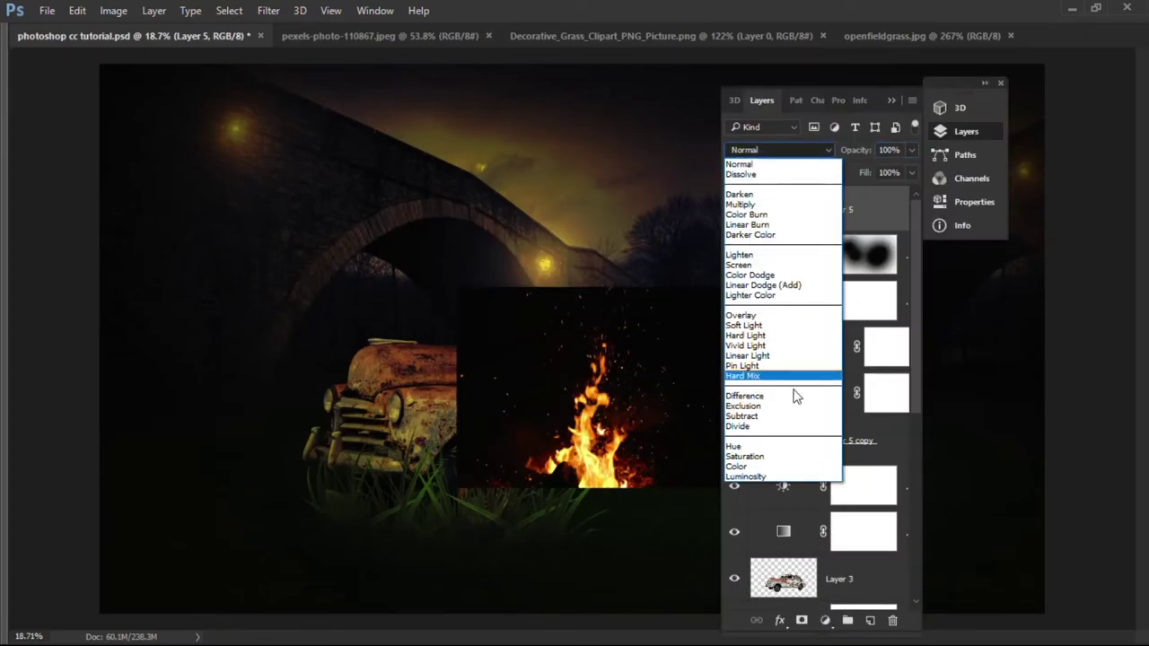
click(765, 326)
key(F7)
- Move the fire onto the car's side and enlarge it with Free Transform
mouse_move(652, 401)
mouse_down()
mouse_move(660, 408)
mouse_move(649, 372)
mouse_up()
key(ctrl+t)
key(ctrl+plus)
drag(686, 277, 769, 218)
mouse_move(570, 537)
mouse_down()
mouse_move(834, 193)
mouse_move(772, 161)
mouse_move(626, 326)
mouse_move(698, 322)
mouse_up()
key(Return)
- Brush-mask the fire's hard bottom edge so it fades out
click(567, 496)
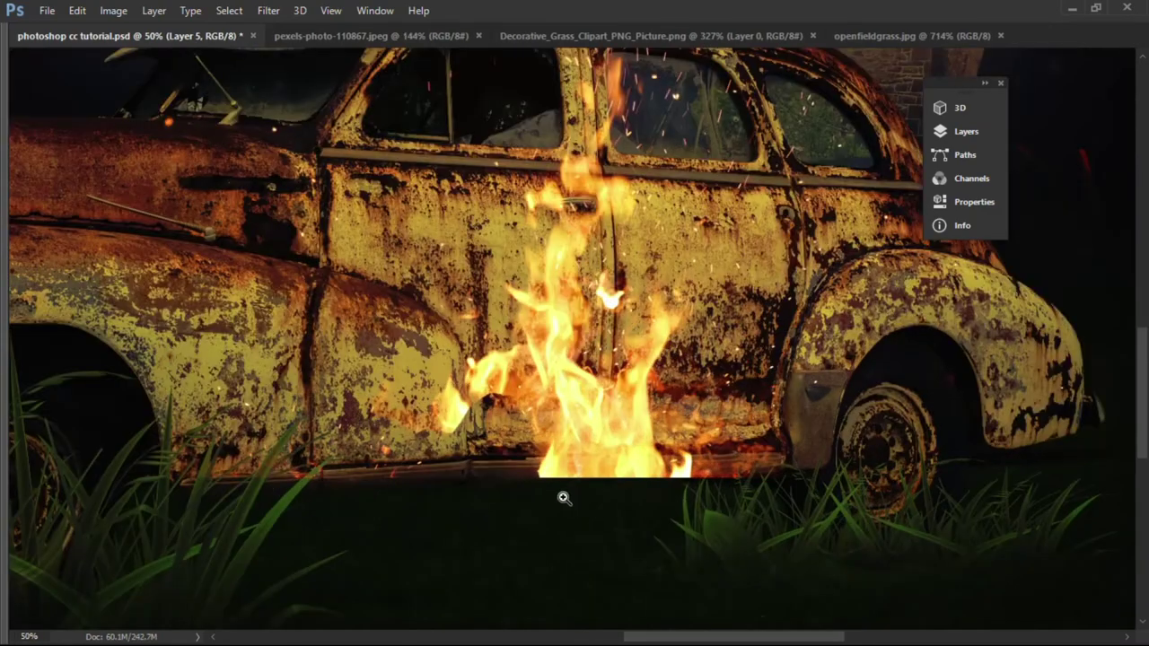
drag(567, 496, 567, 366)
key(b)
key(bracketleft)
key(bracketleft)
key(bracketleft)
key(bracketleft)
key(bracketleft)
key(bracketleft)
key(bracketleft)
key(bracketleft)
key(bracketleft)
drag(484, 484, 602, 462)
key(bracketleft)
key(bracketleft)
key(bracketleft)
drag(821, 377, 427, 339)
drag(736, 367, 490, 360)
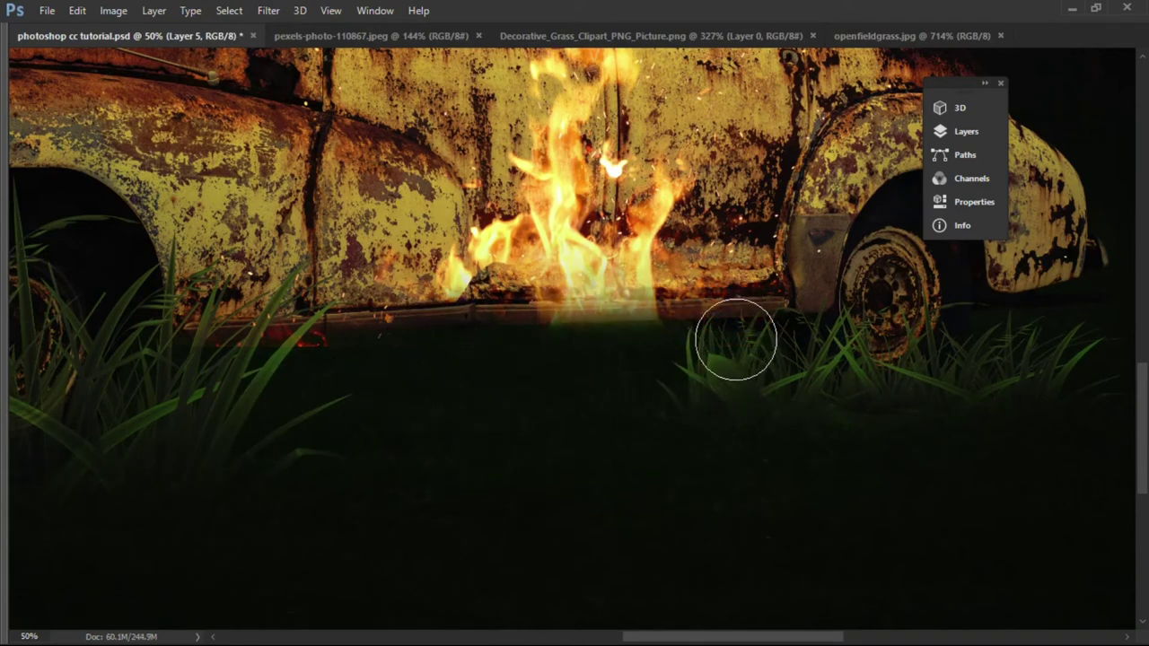
key(ctrl+0)
- Duplicate the fire layer, then rotate and enlarge the copy toward the car's hood
key(F7)
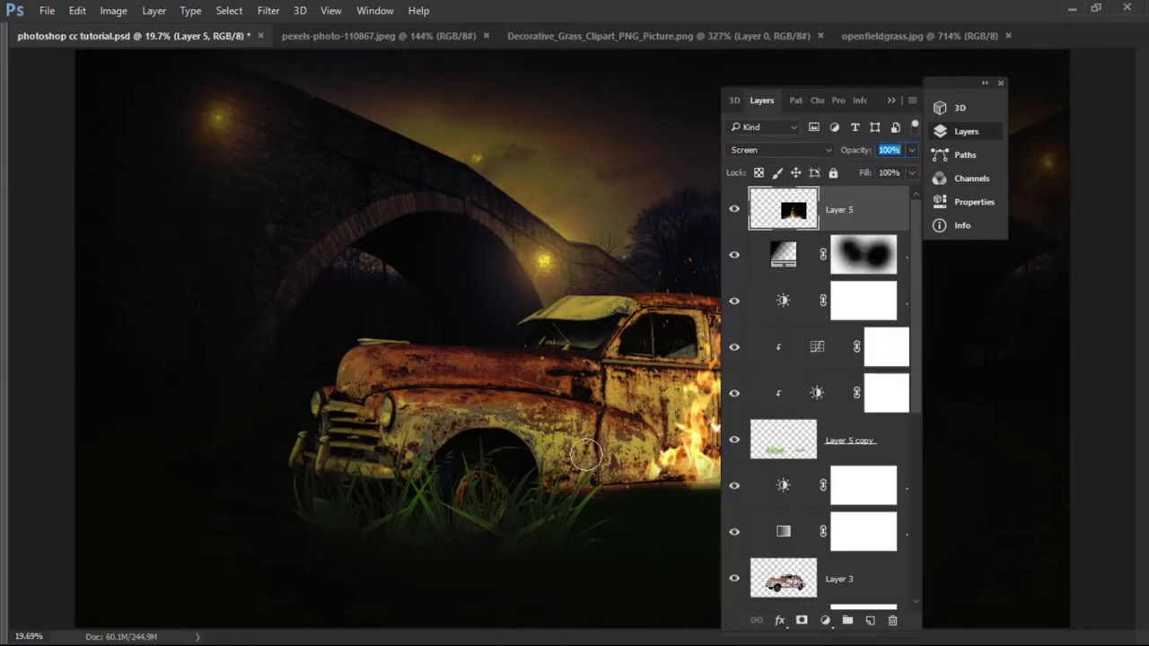
key(F7)
key(ctrl+j)
key(ctrl+t)
drag(295, 390, 160, 215)
mouse_move(898, 503)
mouse_down()
mouse_move(935, 233)
mouse_move(869, 239)
mouse_up()
scroll(647, 333, down, 1)
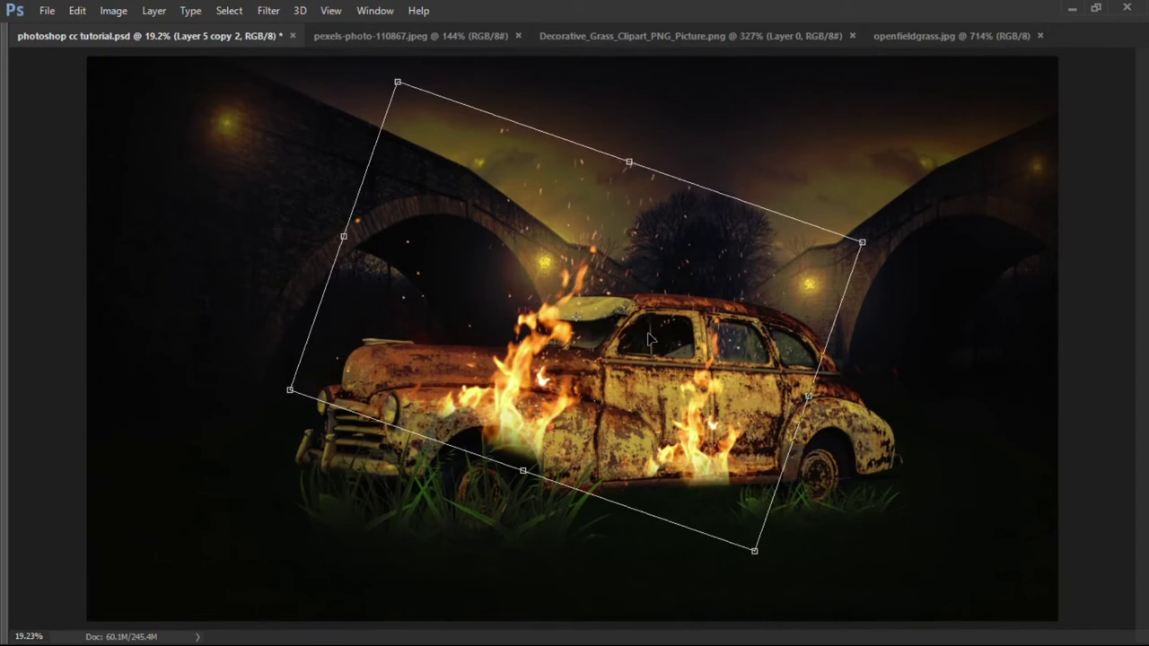
- Warp the fire copy so the flames curve over the hood
right_click(594, 206)
click(646, 350)
drag(569, 171, 770, 246)
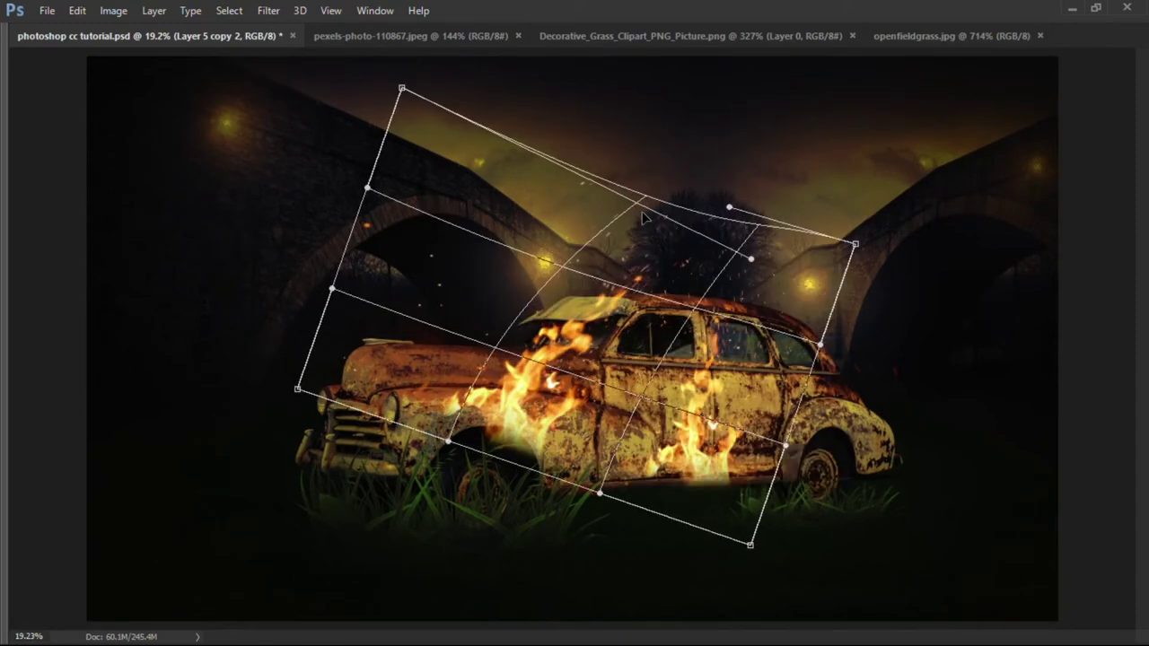
drag(953, 329, 861, 286)
drag(367, 188, 308, 175)
drag(539, 341, 597, 406)
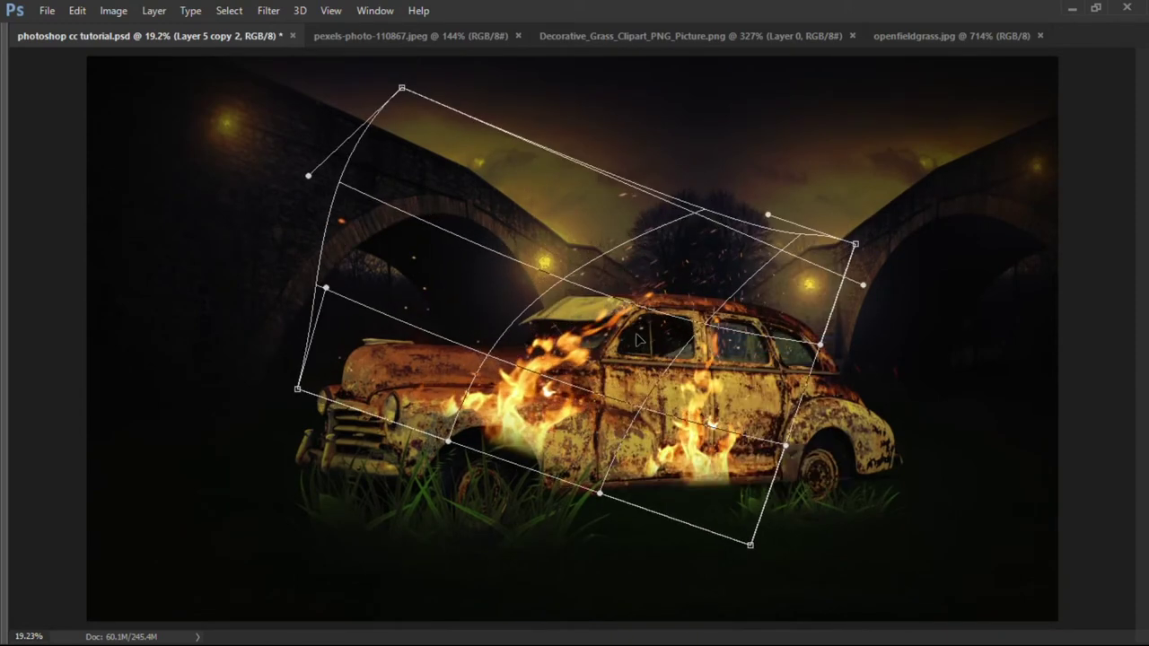
key(Return)
- Duplicate and distort the flames, flip them horizontally over the car's front
key(ctrl+plus)
key(ctrl+plus)
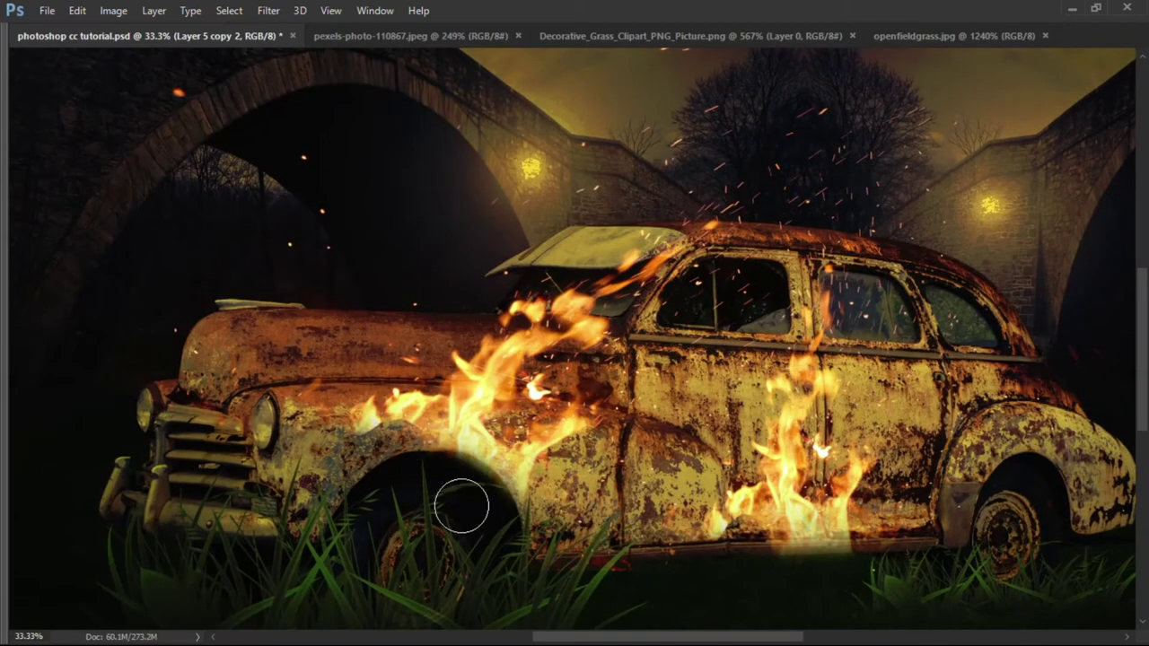
drag(461, 508, 546, 513)
mouse_move(611, 407)
mouse_down()
mouse_move(476, 296)
mouse_move(620, 365)
mouse_up()
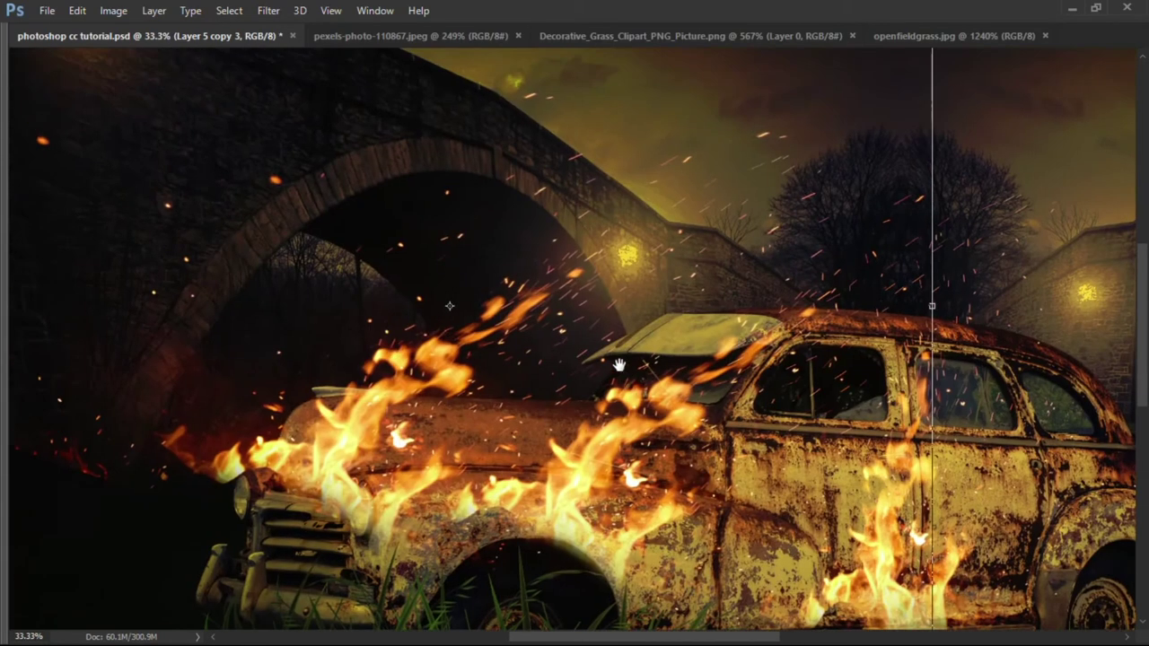
drag(816, 217, 946, 235)
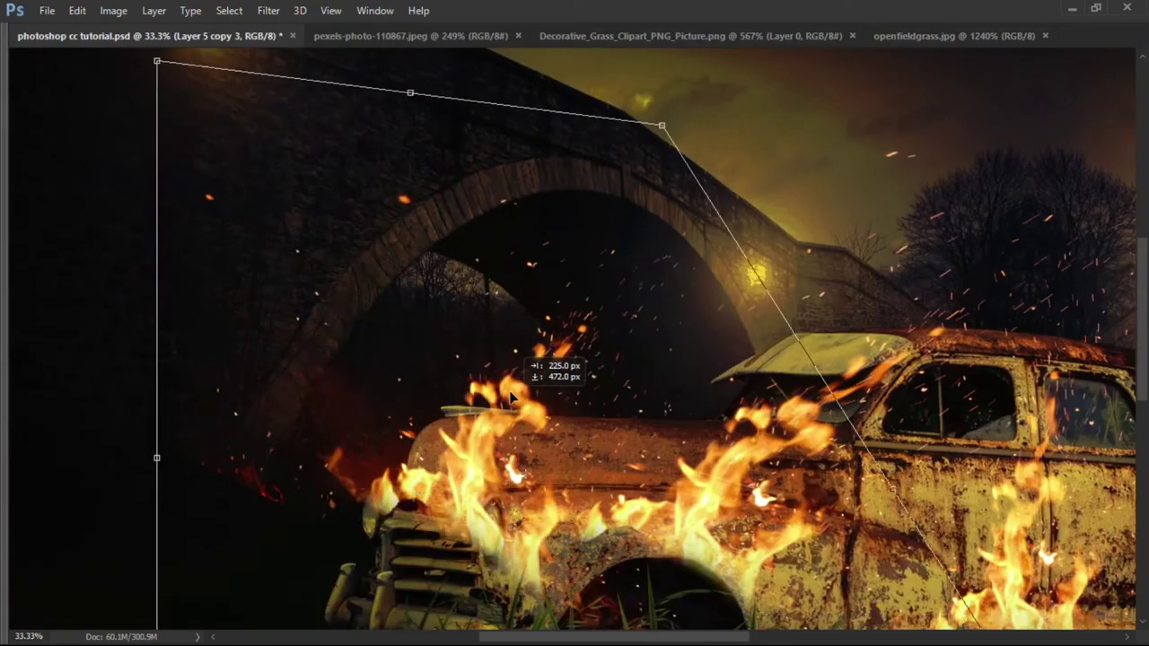
drag(450, 307, 538, 350)
right_click(614, 290)
click(662, 541)
mouse_move(609, 375)
mouse_down()
mouse_move(498, 392)
mouse_move(506, 367)
mouse_up()
- Mask stray flames off the front fender and around the hood
mouse_move(585, 461)
mouse_down()
mouse_move(539, 449)
mouse_move(496, 464)
mouse_up()
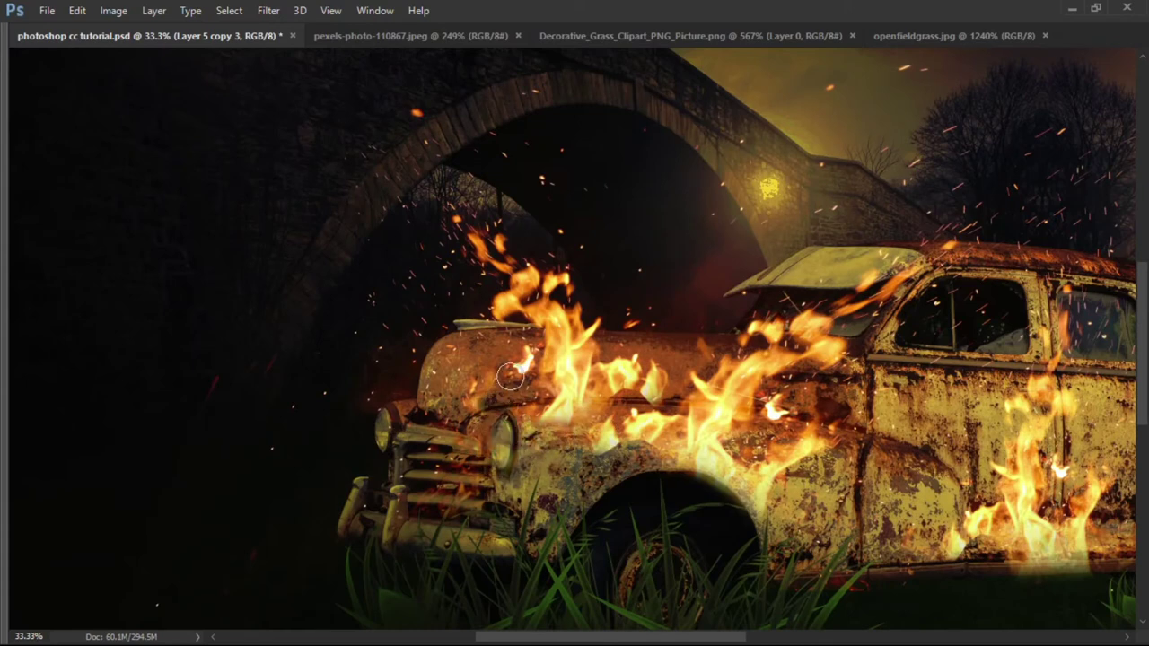
drag(517, 388, 499, 437)
key(ctrl+0)
- Try a flame copy by the rear, remove it, then drag the fire photo in as Layer 6
drag(386, 339, 853, 440)
key(ctrl+plus)
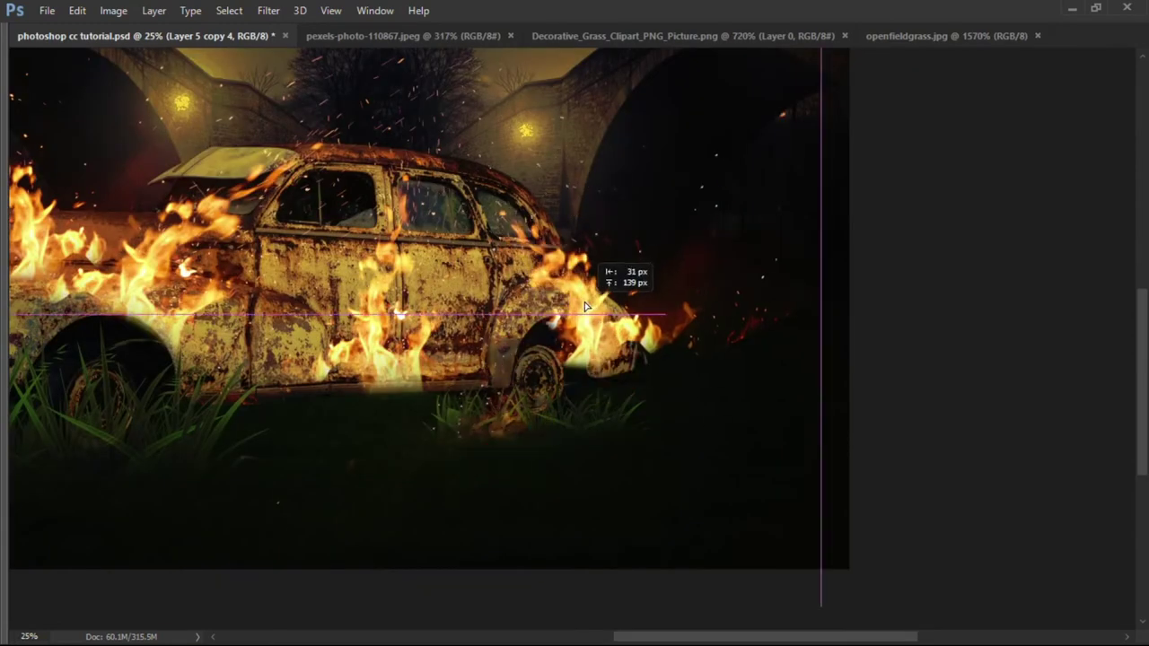
drag(607, 315, 611, 396)
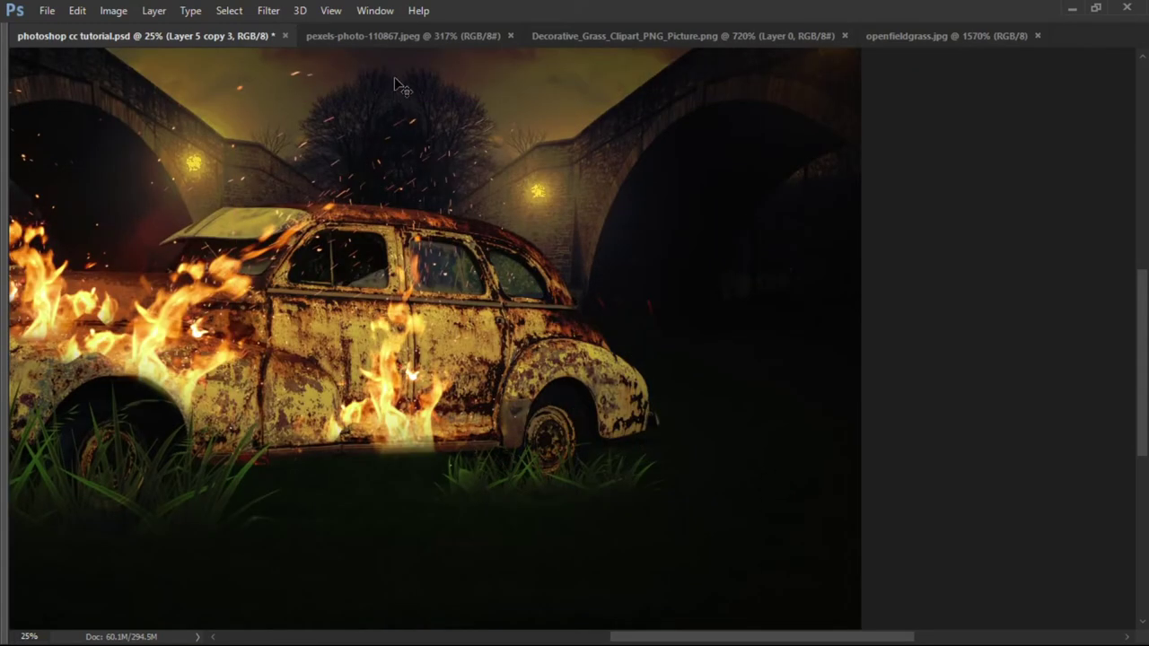
key(ctrl+Tab)
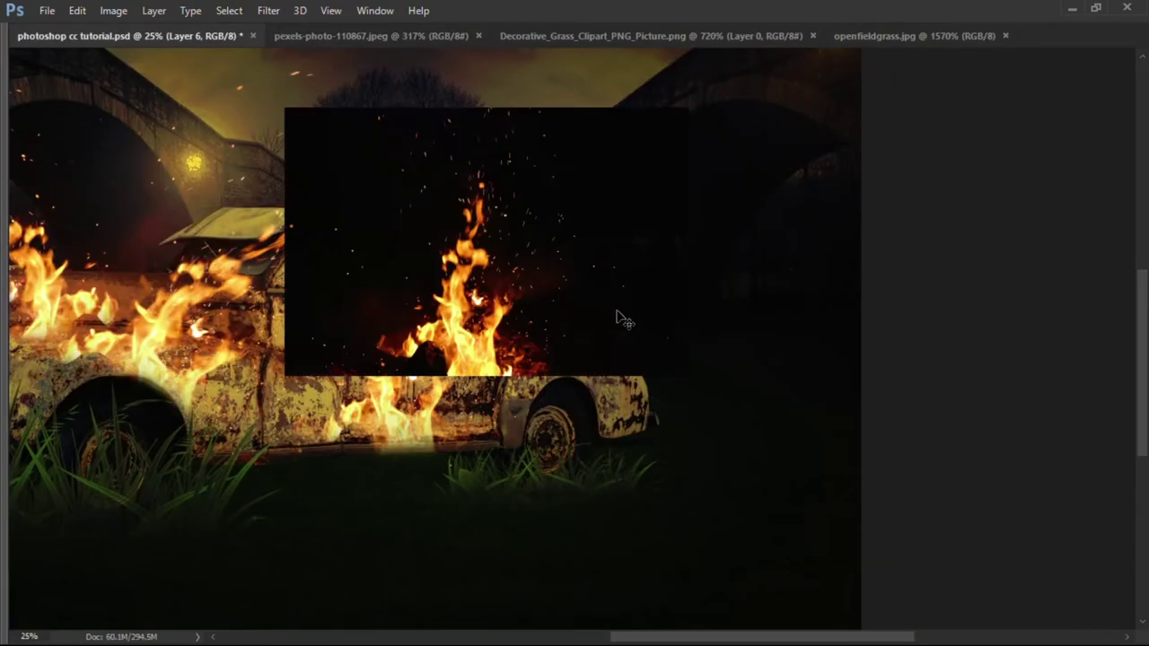
drag(241, 42, 577, 303)
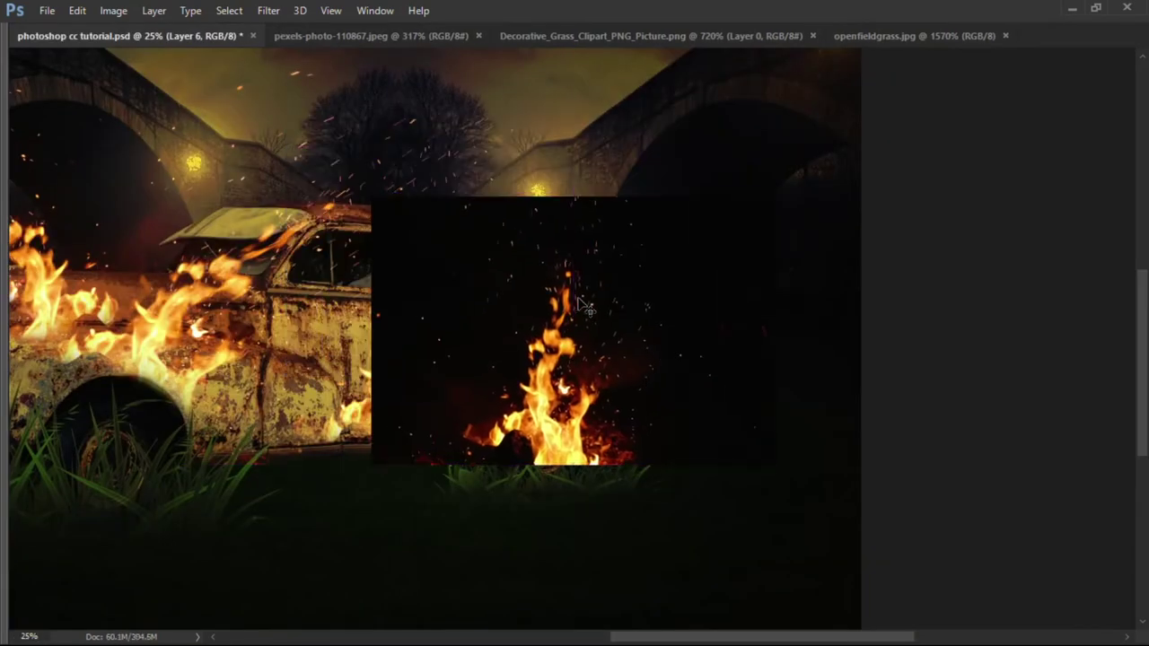
- Set Layer 6 to Screen blend and enlarge it over the car's rear
key(shift+alt+s)
key(ctrl+t)
drag(811, 439, 867, 464)
drag(698, 427, 687, 397)
- Warp Layer 6's flames to curl around the car's rear wheel
right_click(605, 147)
click(673, 279)
mouse_move(464, 136)
mouse_down()
mouse_move(605, 405)
mouse_move(594, 450)
mouse_up()
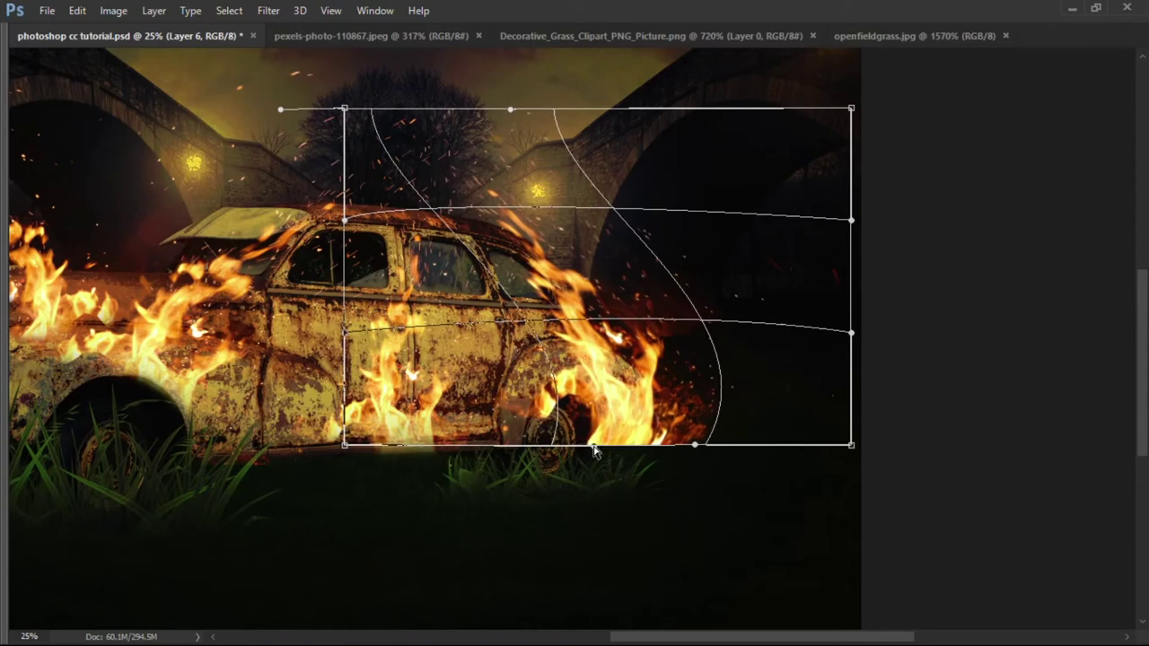
drag(852, 446, 723, 452)
drag(344, 444, 554, 476)
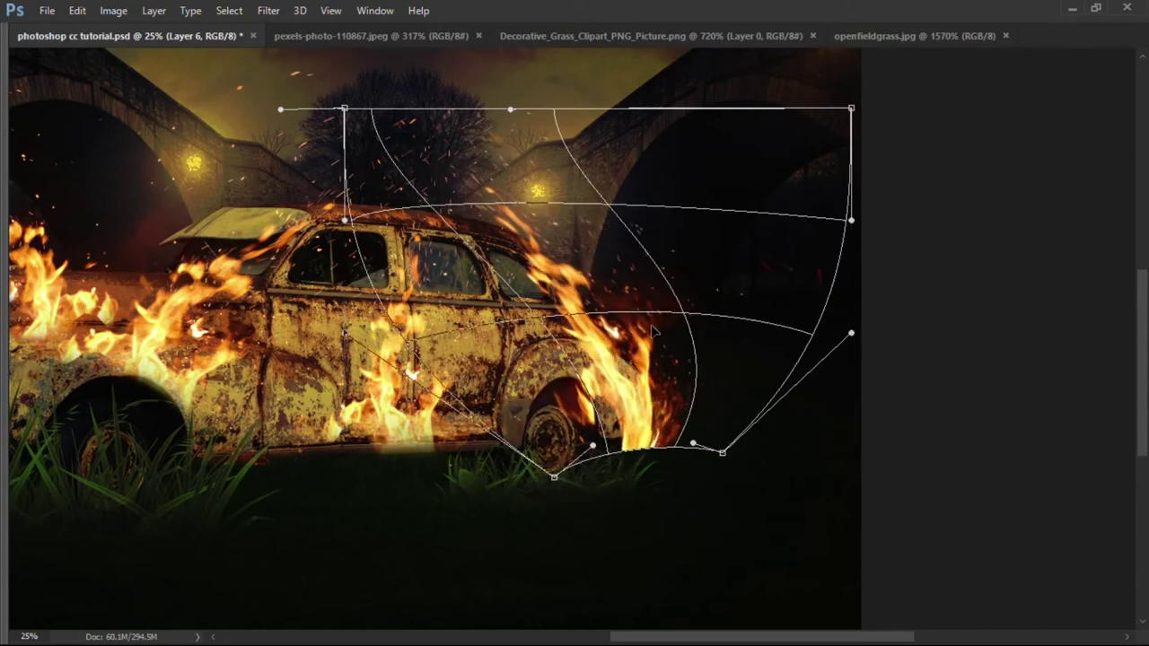
key(Return)
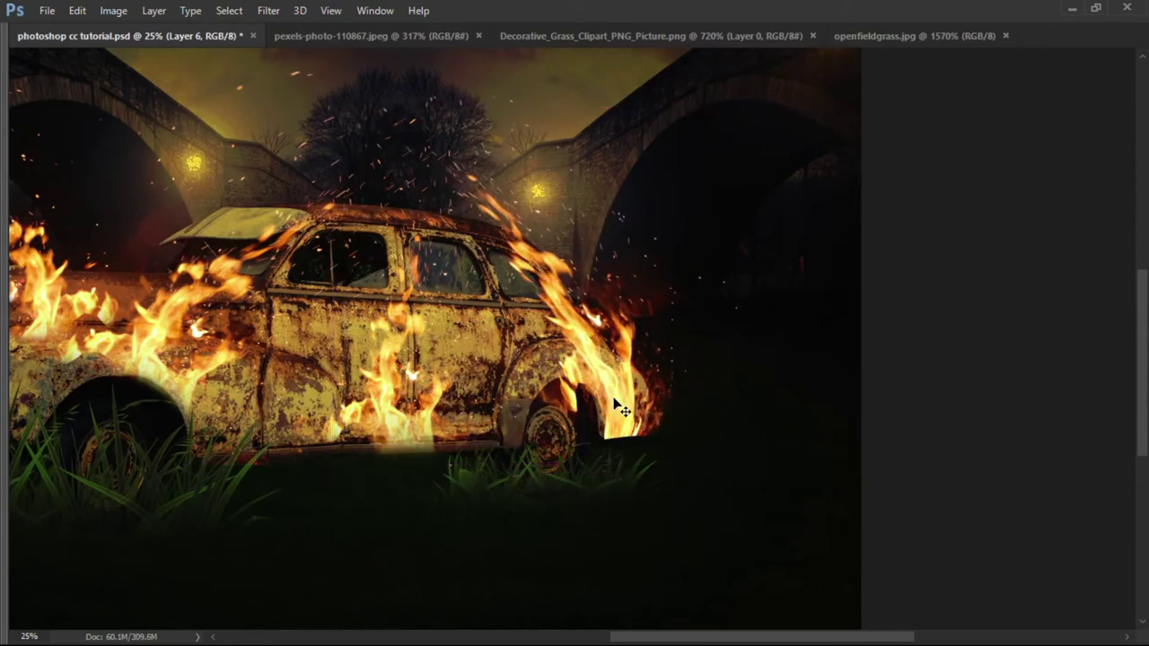
- Fade the new flames' bottom edge into the grass and show the Layers panel
click(611, 398)
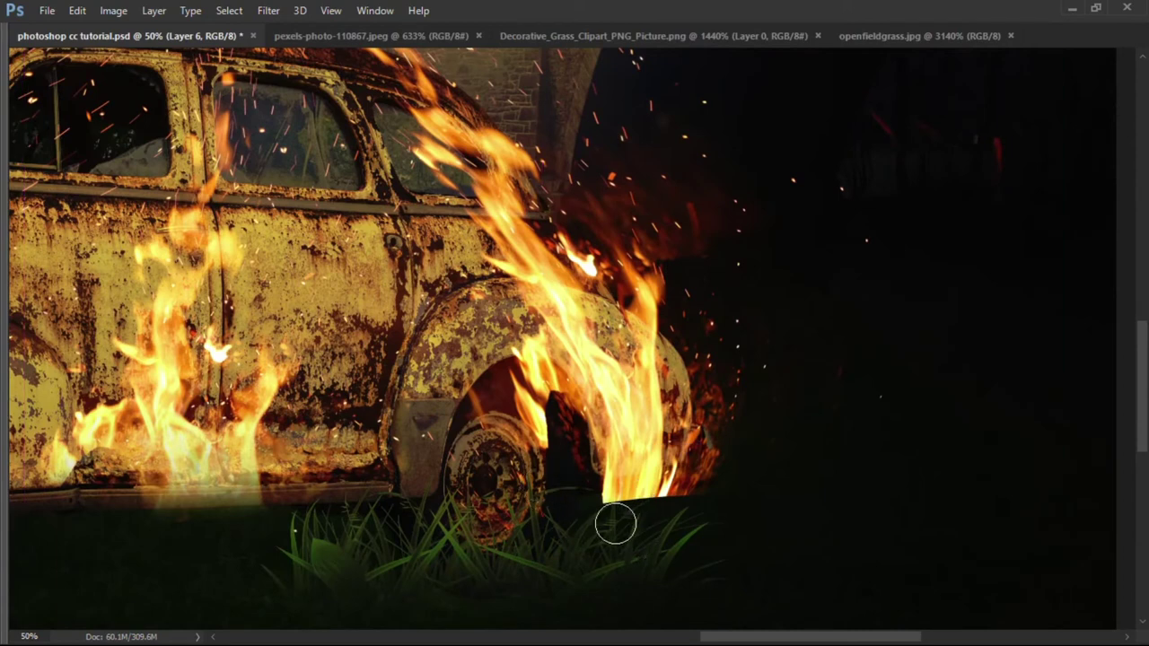
key(bracketleft)
key(bracketleft)
mouse_move(629, 527)
mouse_down()
mouse_move(692, 533)
mouse_move(633, 522)
mouse_up()
key(ctrl+0)
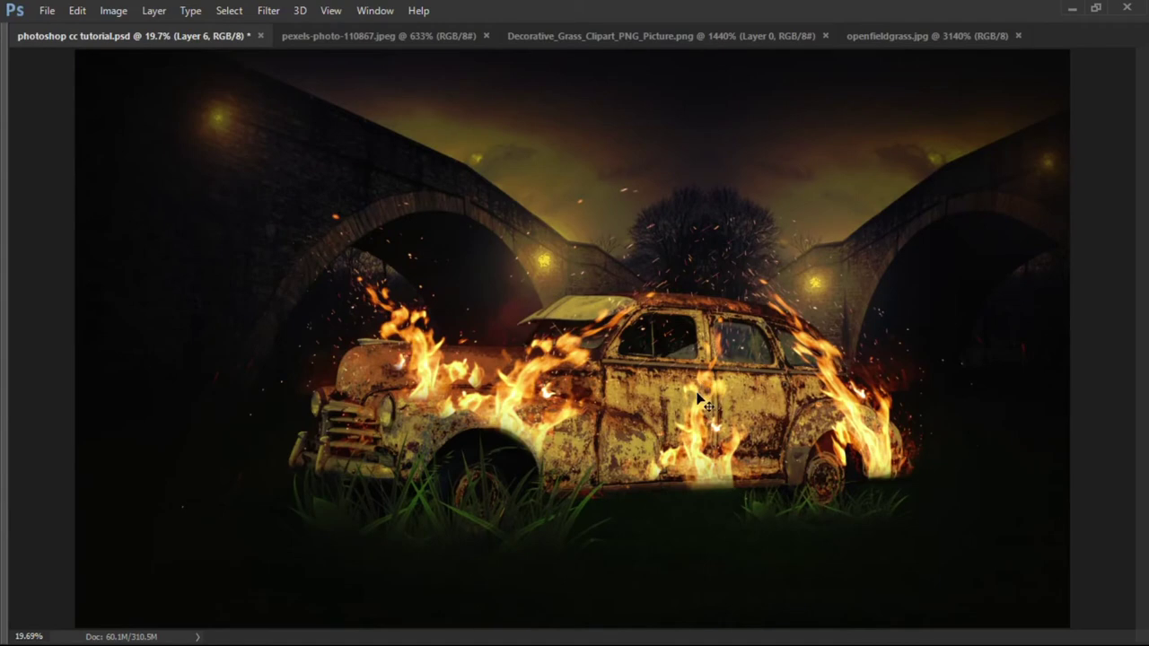
key(F7)
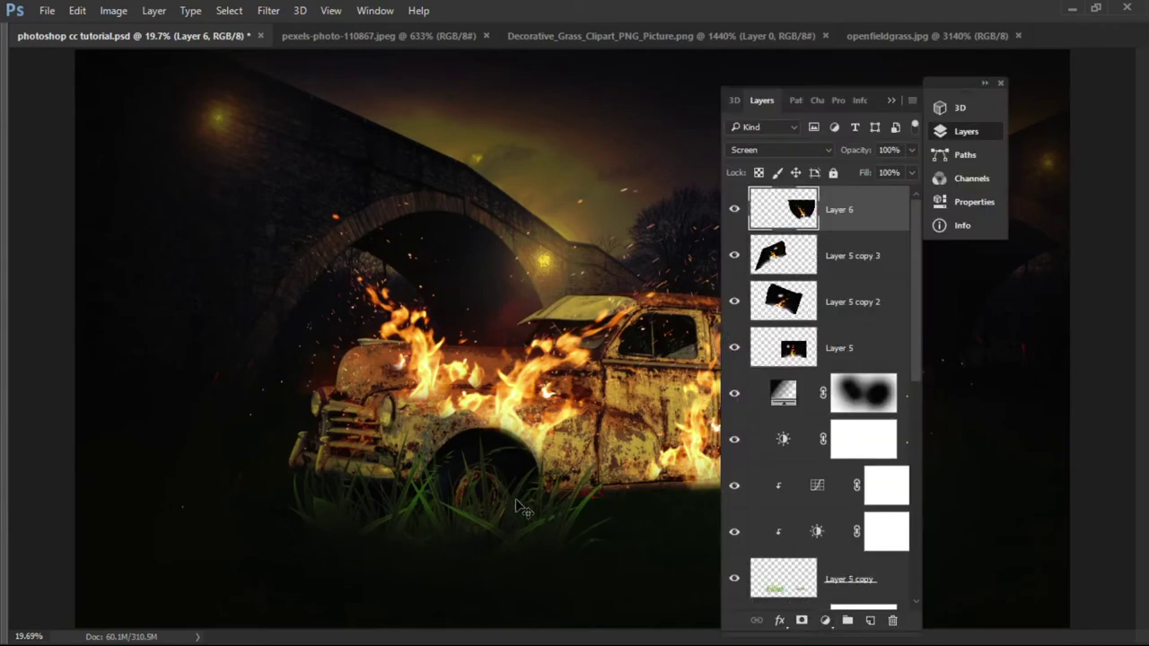
- Apply Levels to Layer 5 copy grass: midtones 0.55, output white 220
right_click(520, 507)
key(ctrl+l)
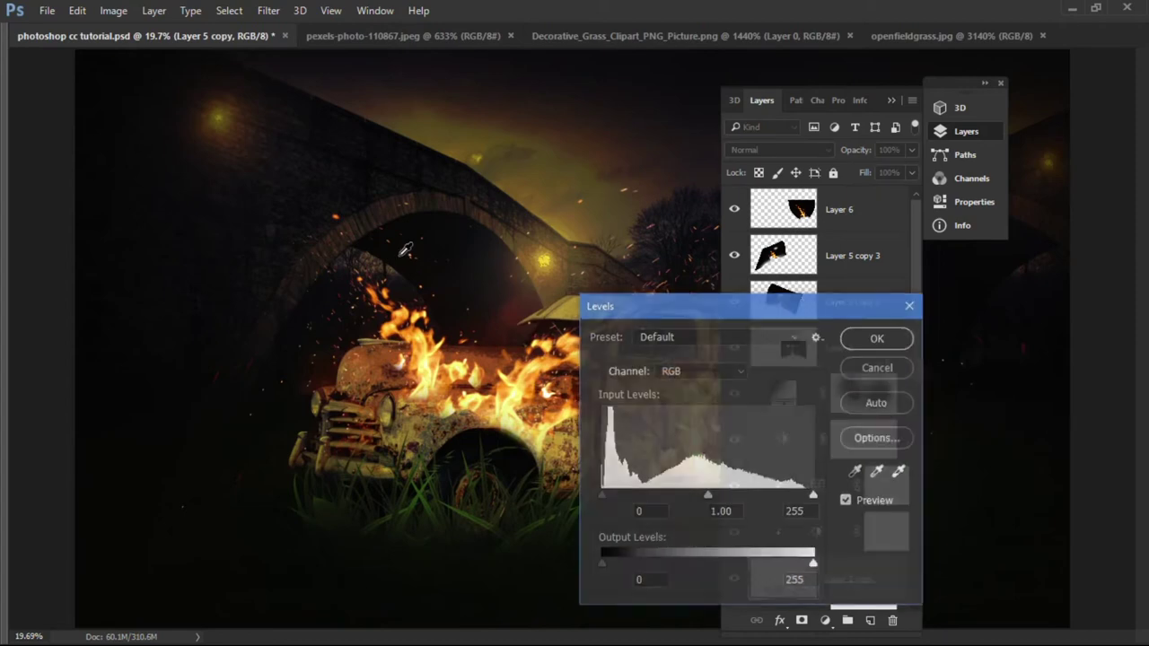
drag(736, 495, 746, 495)
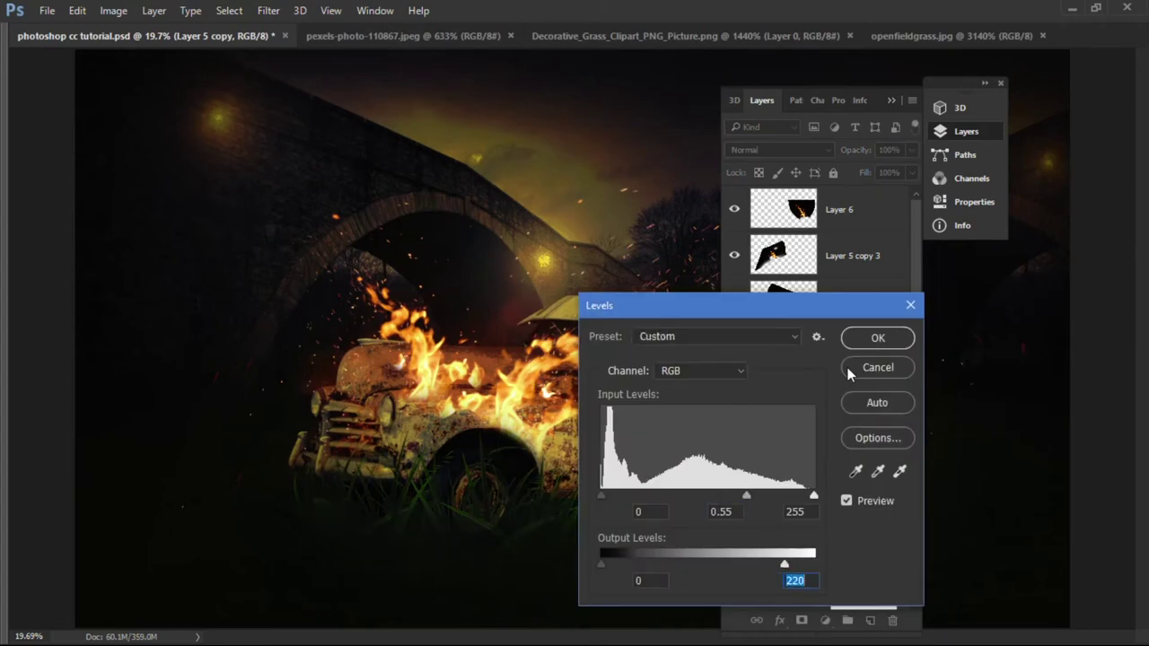
click(871, 338)
- Select Layer 6 and scroll down the layer stack
click(808, 212)
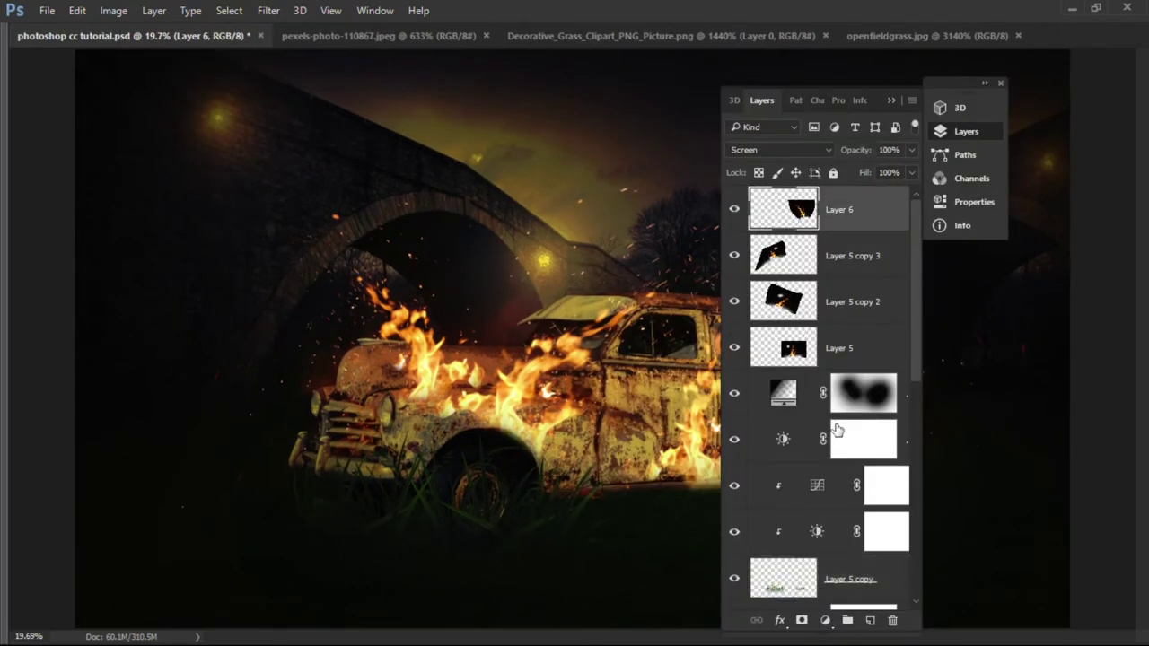
scroll(859, 466, down, 3)
scroll(862, 458, down, 1)
scroll(864, 452, down, 3)
- Select Layer 3, the car, and create a new Layer 7 above it
right_click(389, 472)
click(503, 510)
key(ctrl+shift+n)
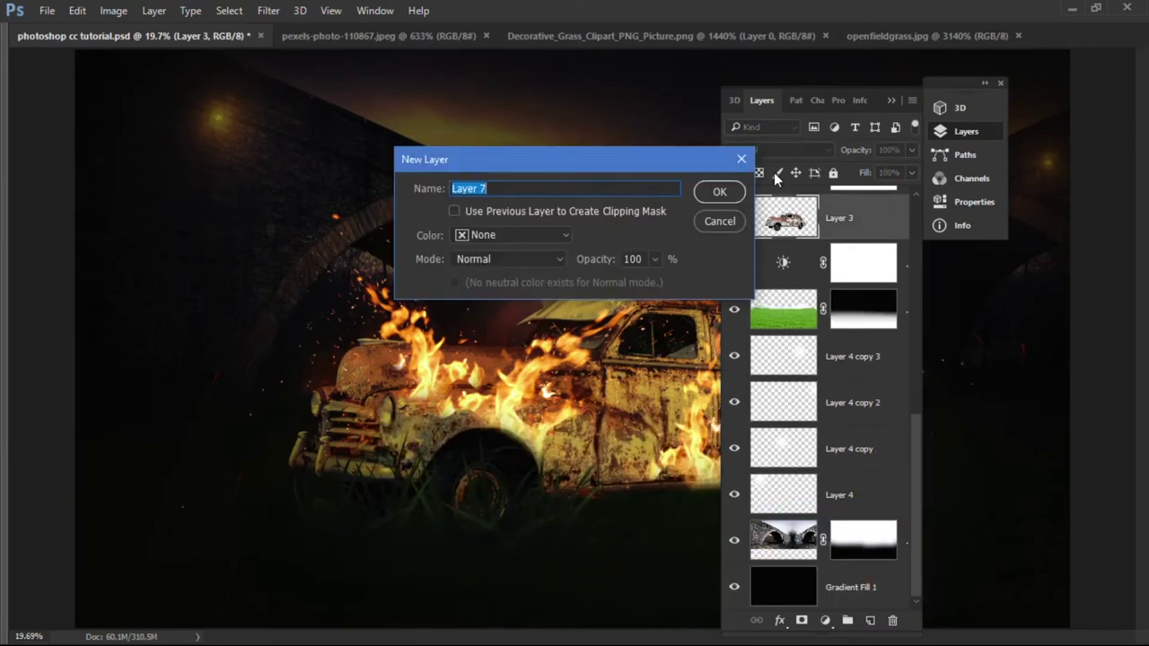
click(719, 191)
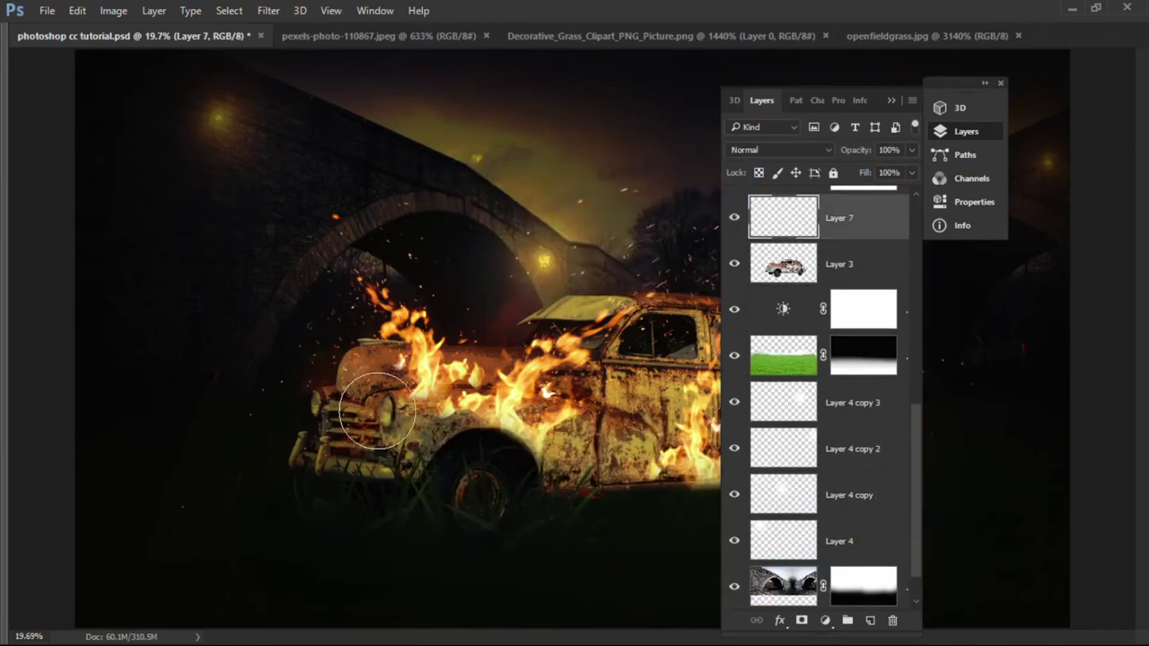
- Paint a soft yellow glow on the headlight, enlarge it, and duplicate it
click(377, 408)
key(ctrl+t)
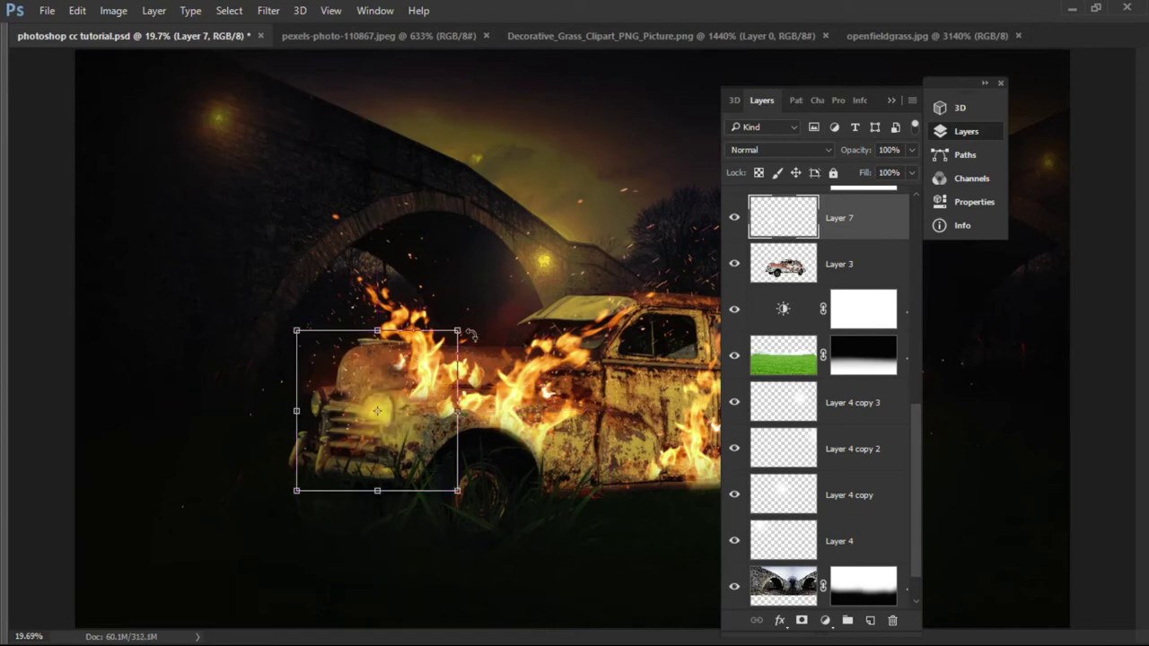
drag(459, 333, 476, 308)
key(Return)
key(ctrl+j)
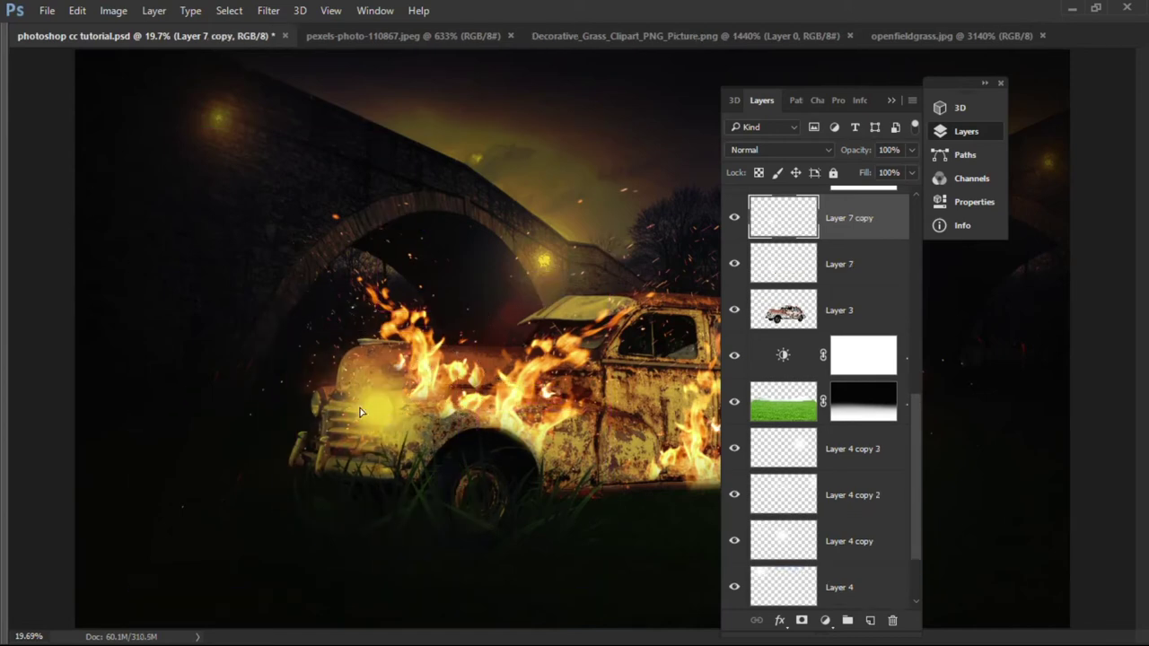
- Make further headlight glow copies, up to Layer 7 copy 3
scroll(382, 416, up, 2)
drag(440, 373, 449, 381)
right_click(461, 357)
click(588, 478)
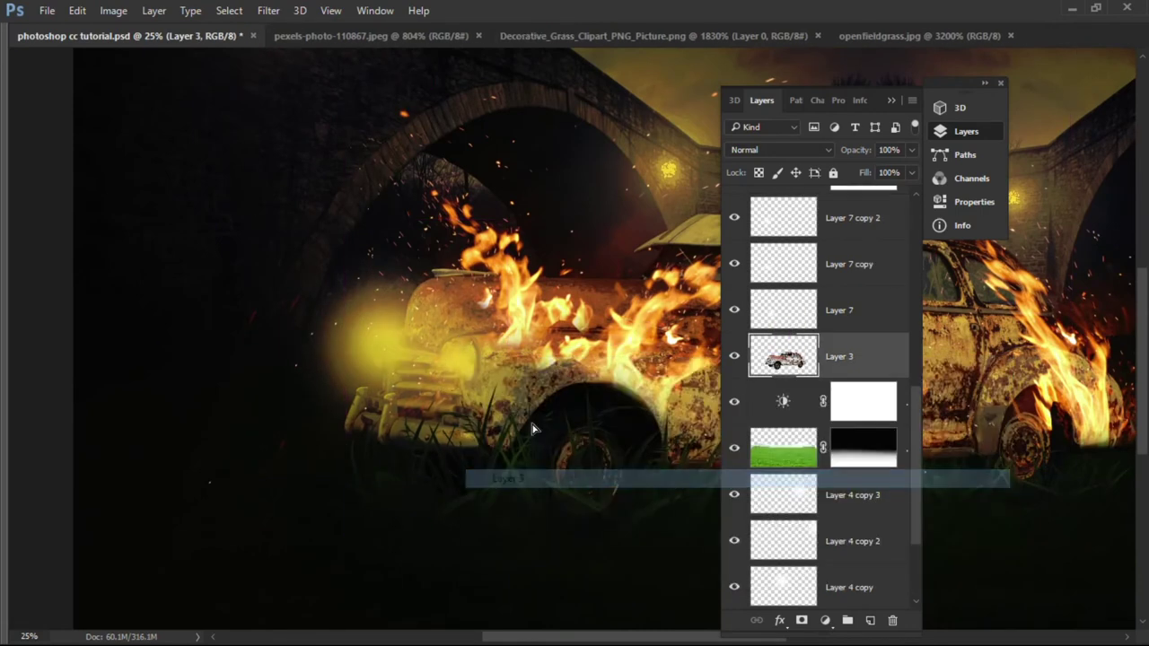
right_click(467, 369)
click(590, 475)
drag(415, 375, 368, 334)
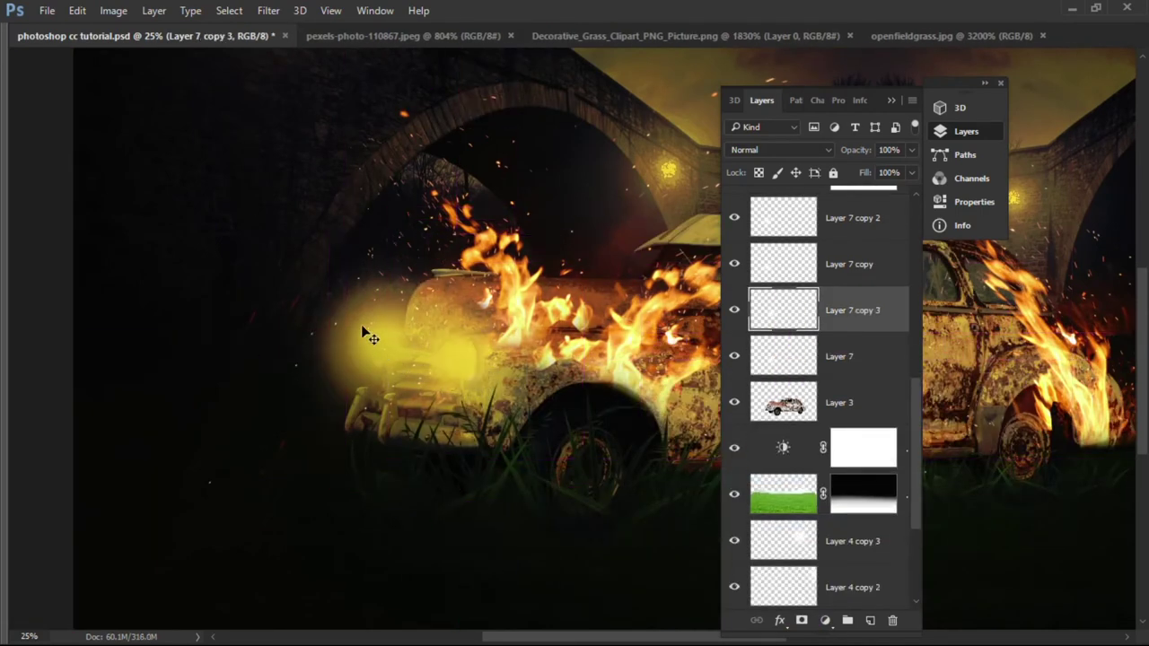
- Reposition the Layer 7 copy 2 glow over the headlight and select Layer 7 copy 3
right_click(368, 334)
right_click(408, 310)
click(577, 349)
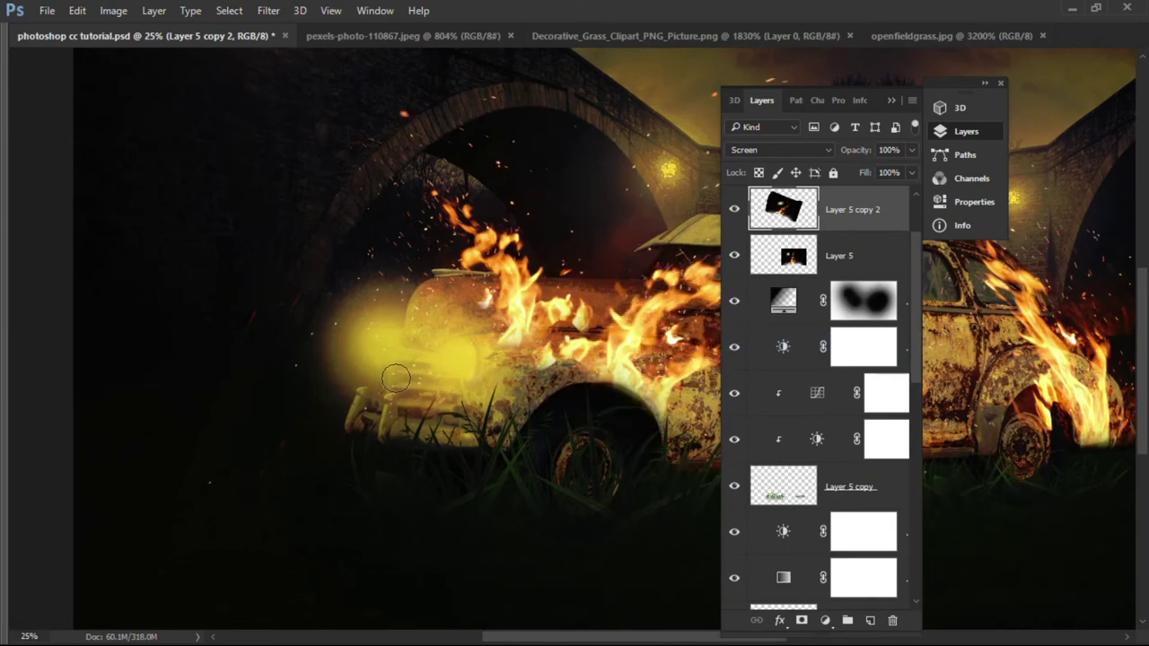
right_click(392, 375)
click(516, 456)
drag(386, 364, 420, 390)
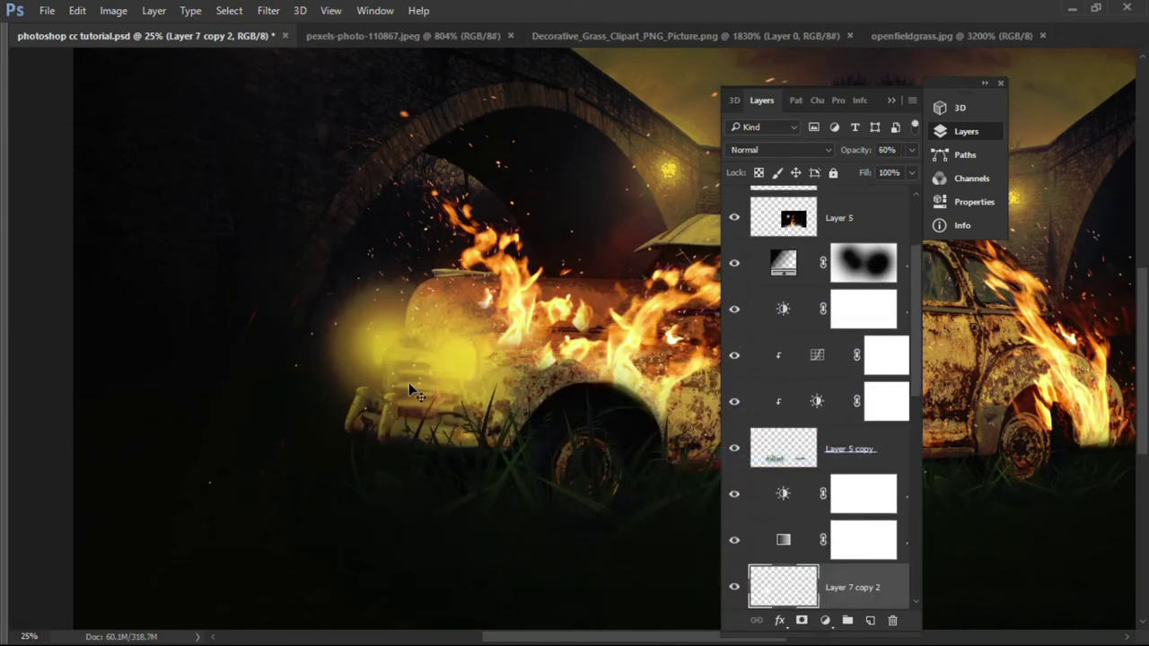
right_click(579, 355)
click(590, 500)
key(ctrl+0)
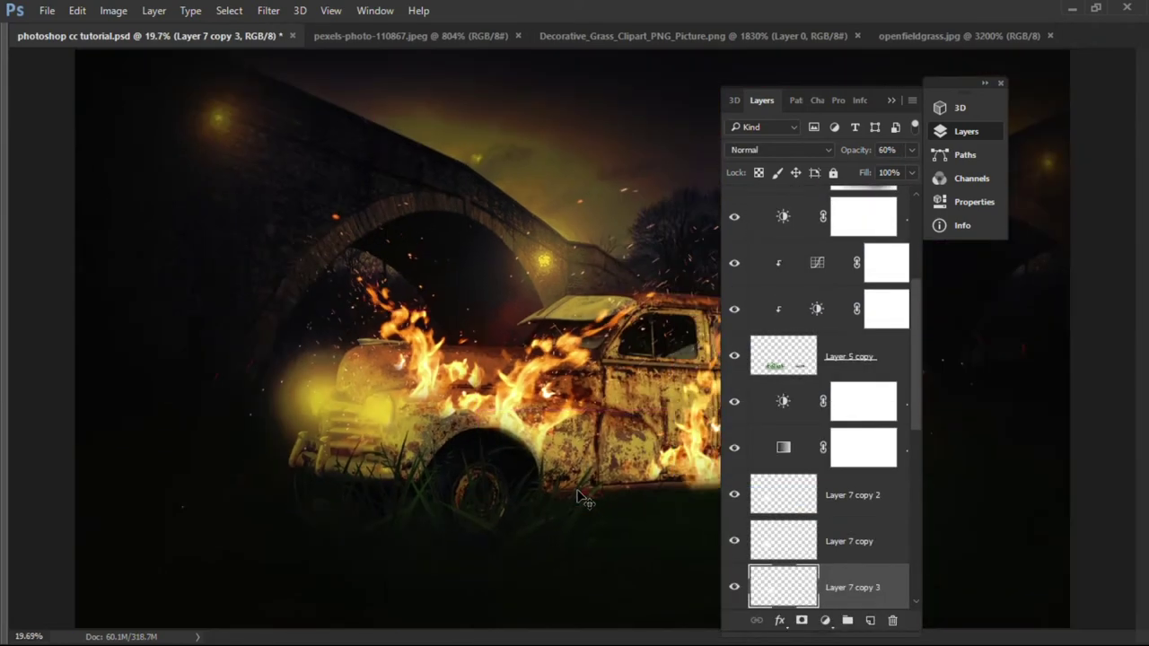
key(Tab)
- Select Layer 6 at the top and stamp all visible layers into Layer 8
right_click(379, 347)
click(386, 289)
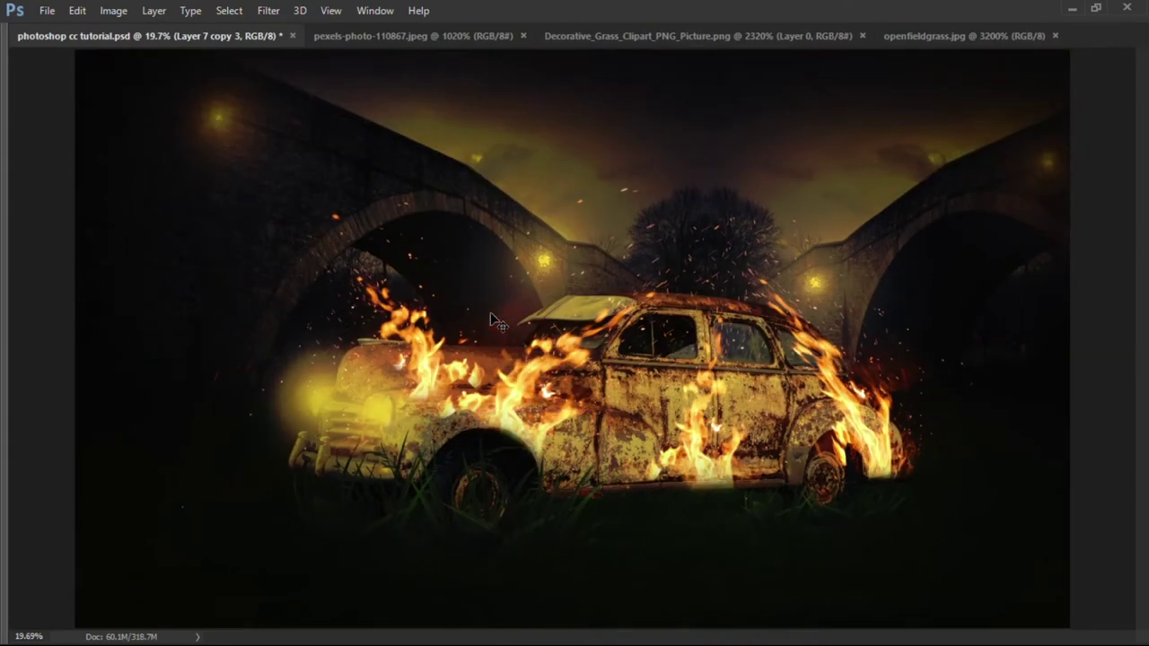
key(Tab)
scroll(826, 359, up, 5)
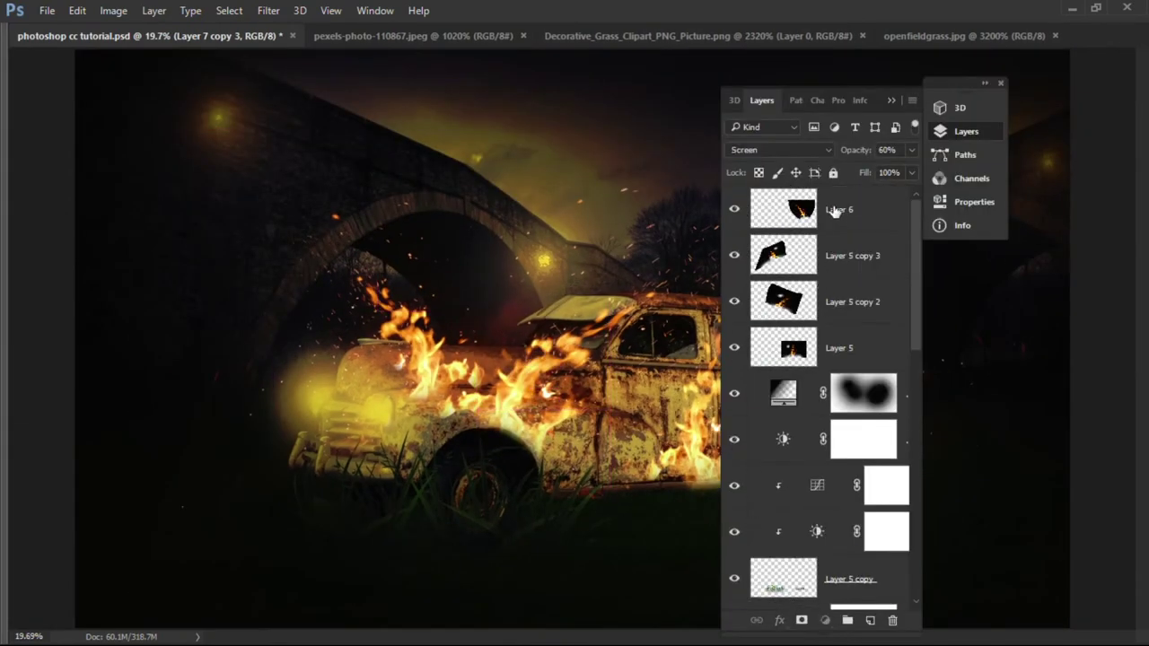
click(840, 209)
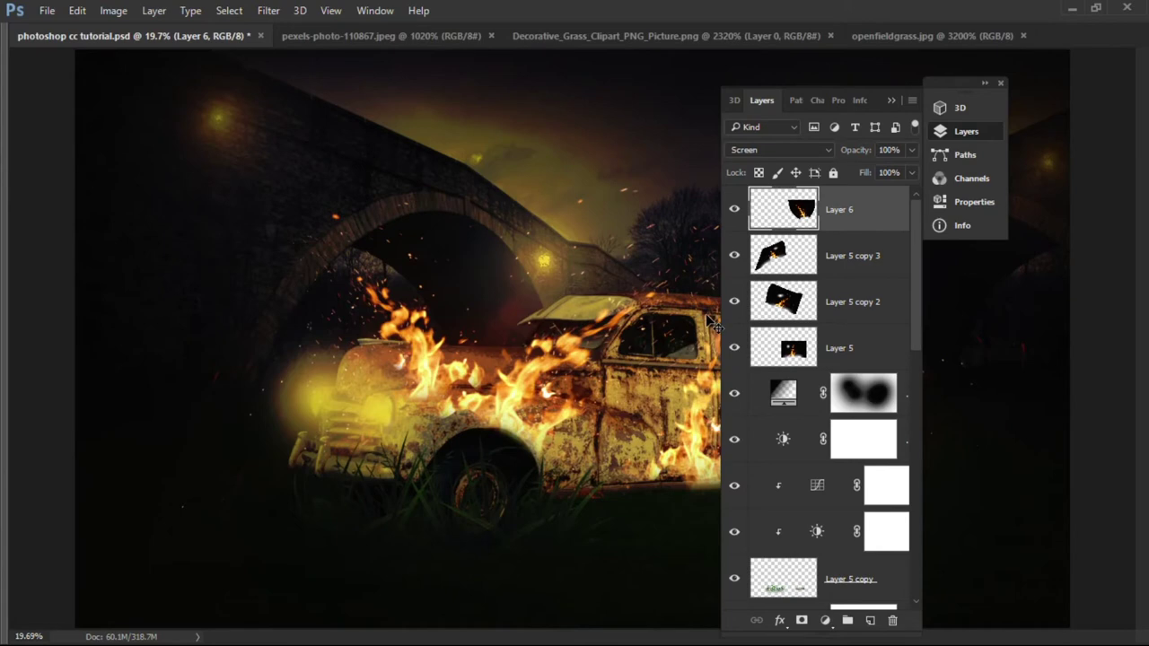
key(ctrl+shift+alt+e)
key(Tab)
click(267, 10)
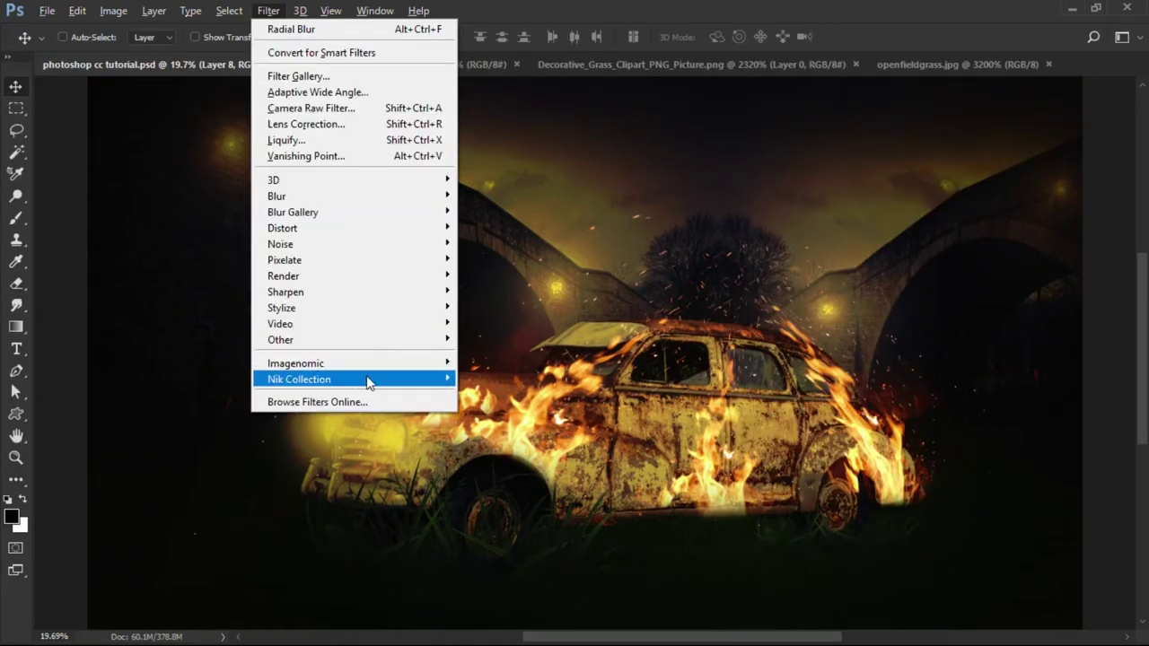
- Apply Color Efex Pro 4 Cross Processing, method C04 at 58% strength, to Layer 8
mouse_move(299, 379)
click(574, 397)
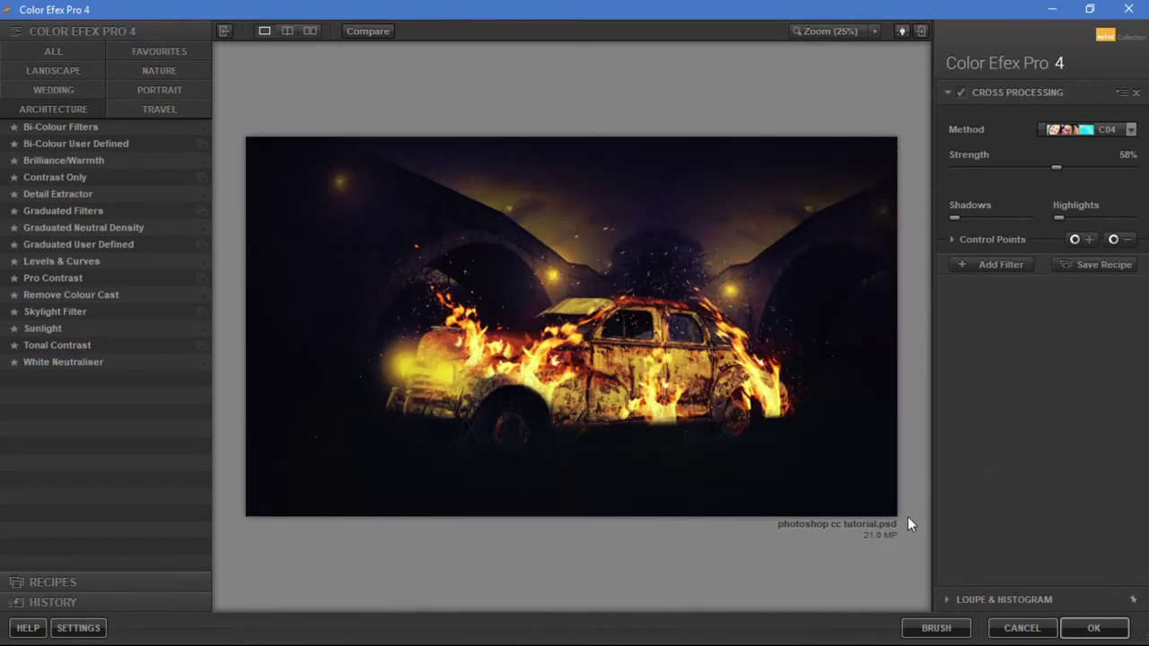
click(1083, 629)
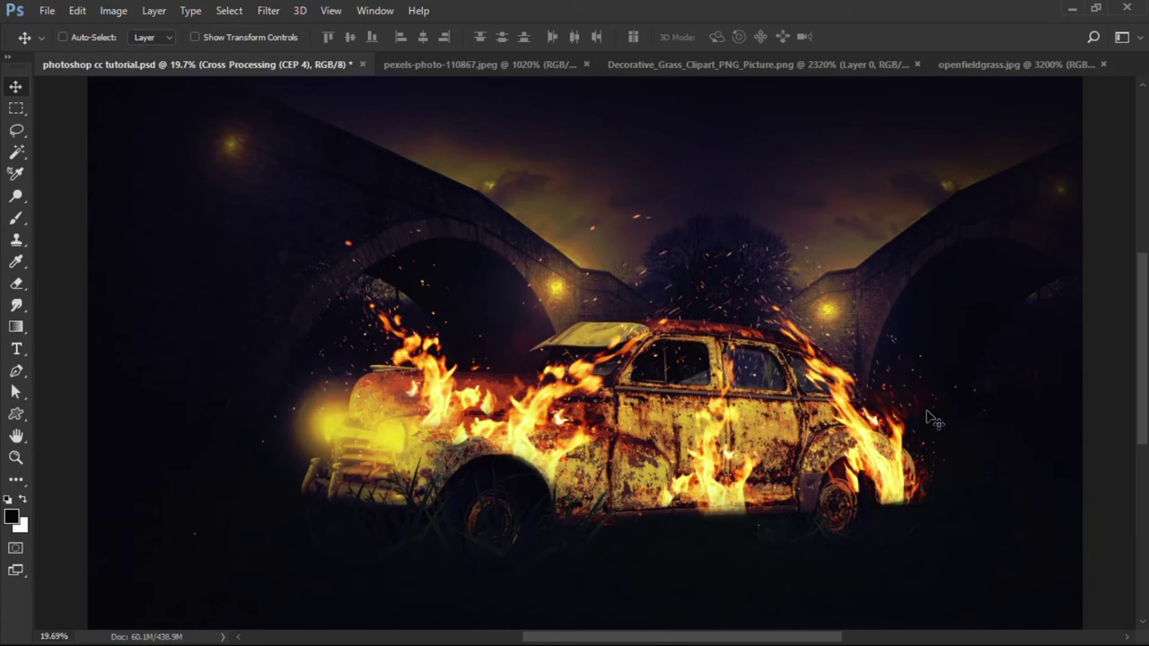
key(alt+t)
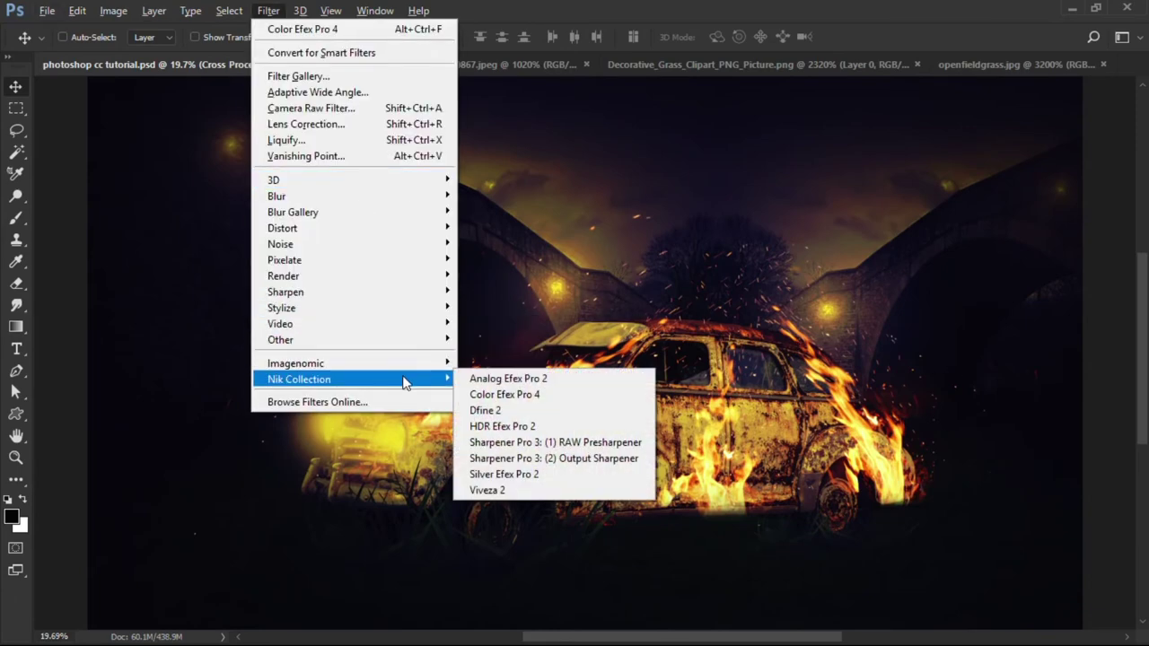
- In Camera Raw Filter, set Clarity +21 and lift the Shadows, keeping temperature neutral
key(Escape)
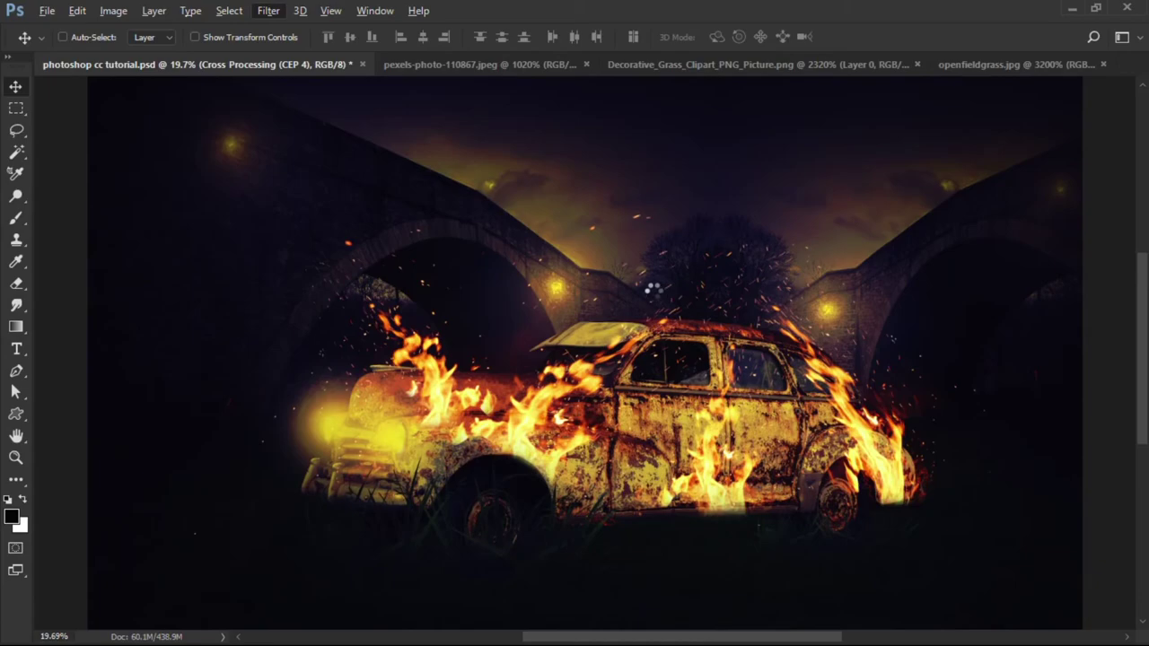
key(shift+ctrl+a)
click(1043, 490)
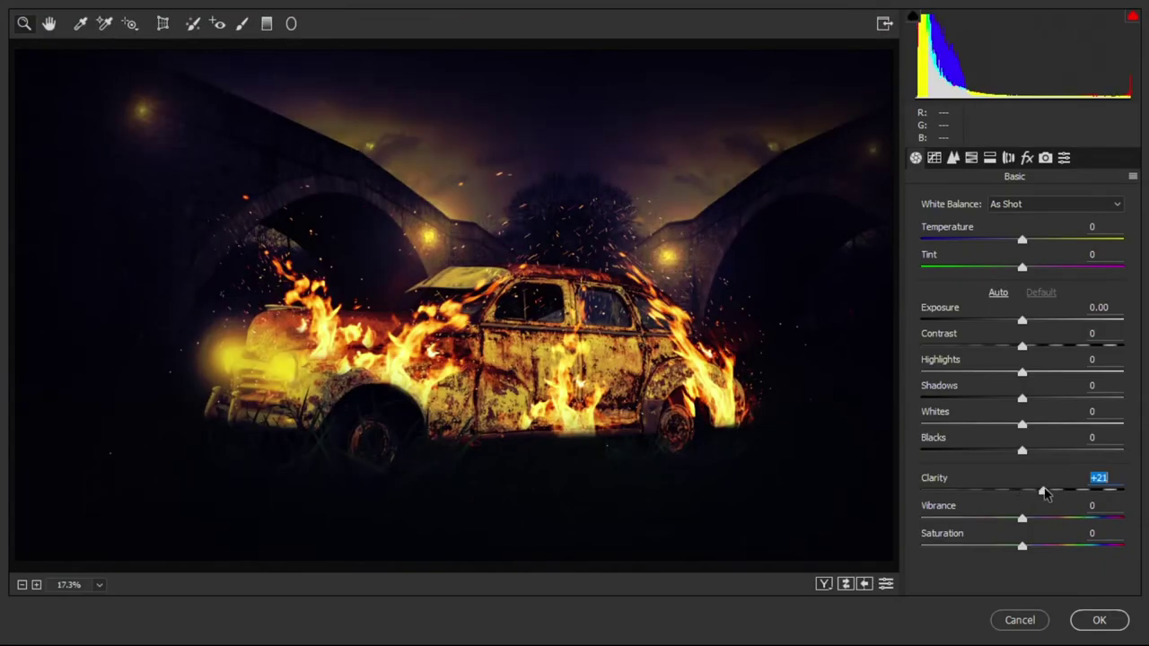
click(1065, 399)
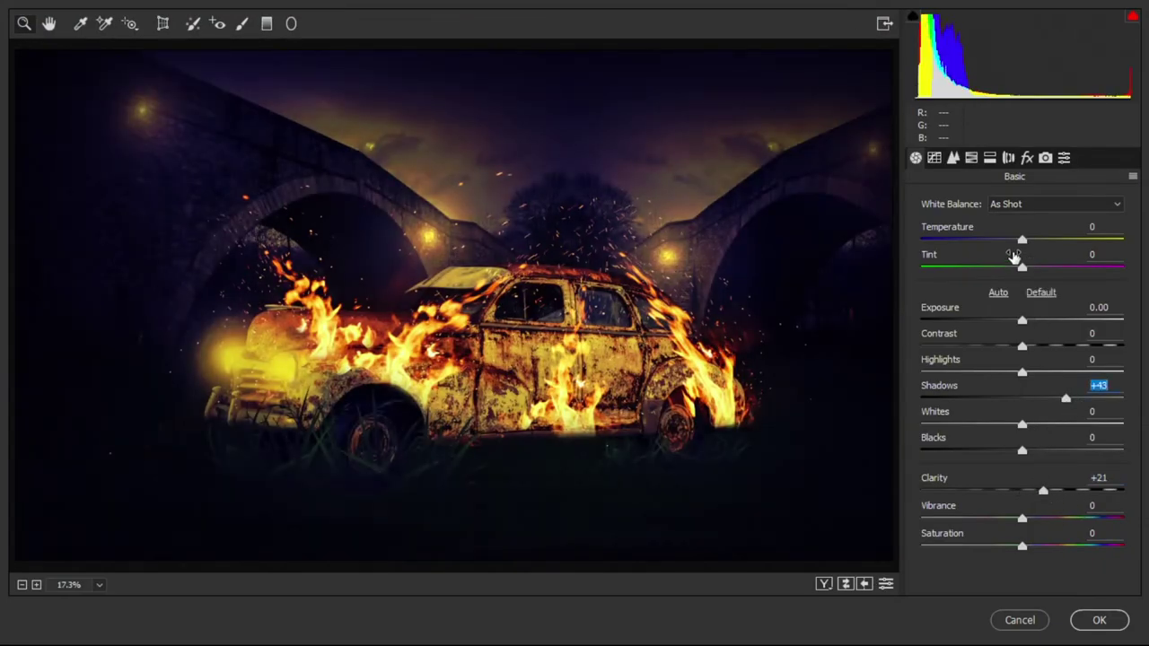
click(1042, 242)
drag(1043, 240, 1022, 240)
- Keep Saturation at 0 and trial Exposure and Whites adjustments
mouse_move(1022, 546)
mouse_down()
mouse_move(997, 545)
mouse_move(1028, 519)
mouse_move(1017, 519)
mouse_up()
click(1017, 546)
text(0)
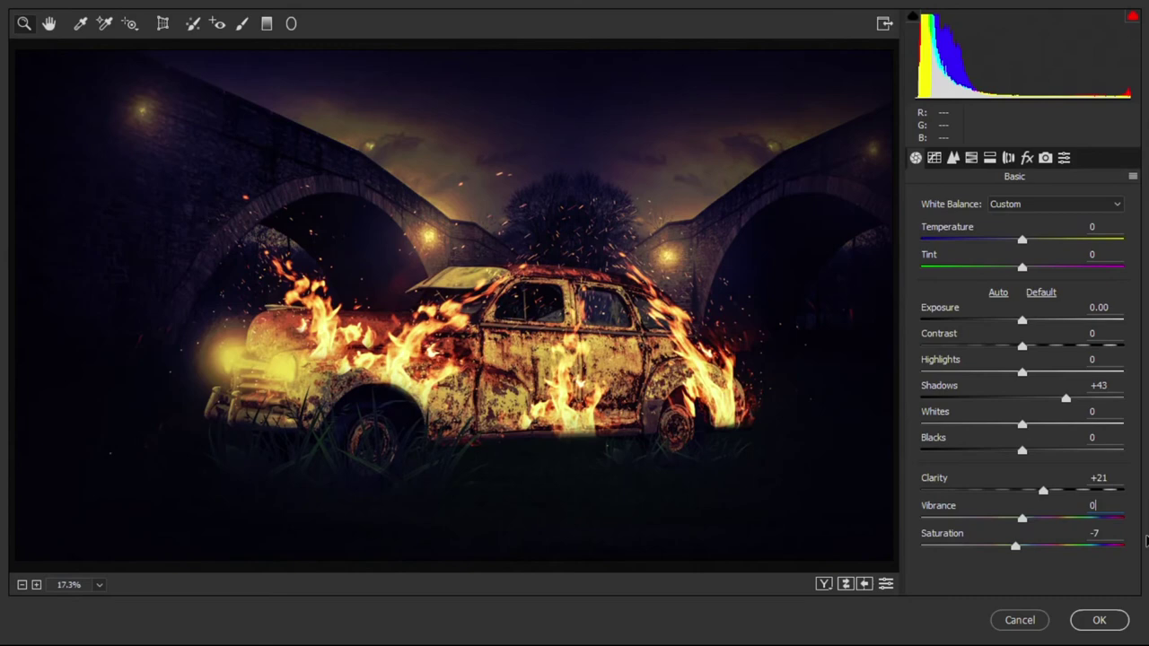
key(BackSpace)
text(0)
drag(1030, 323, 1030, 321)
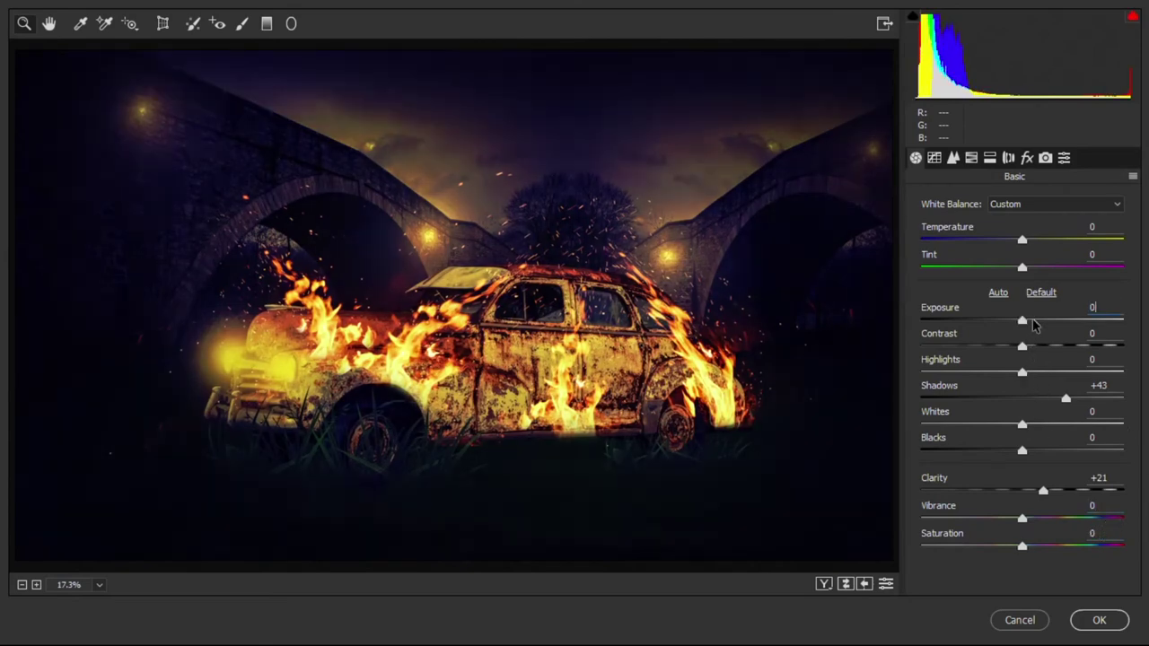
mouse_move(1023, 425)
mouse_down()
mouse_move(1041, 430)
mouse_move(1086, 405)
mouse_up()
text(00)
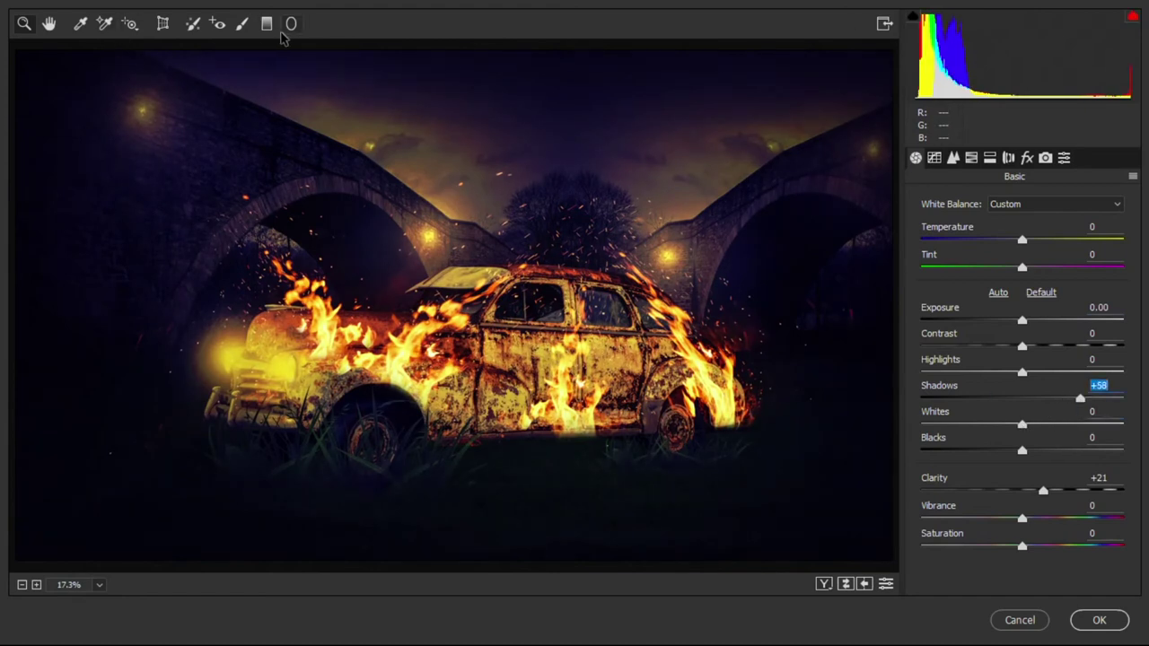
- Brush an Exposure +0.90 adjustment onto the left bridge wall and apply the filter
click(241, 24)
click(171, 187)
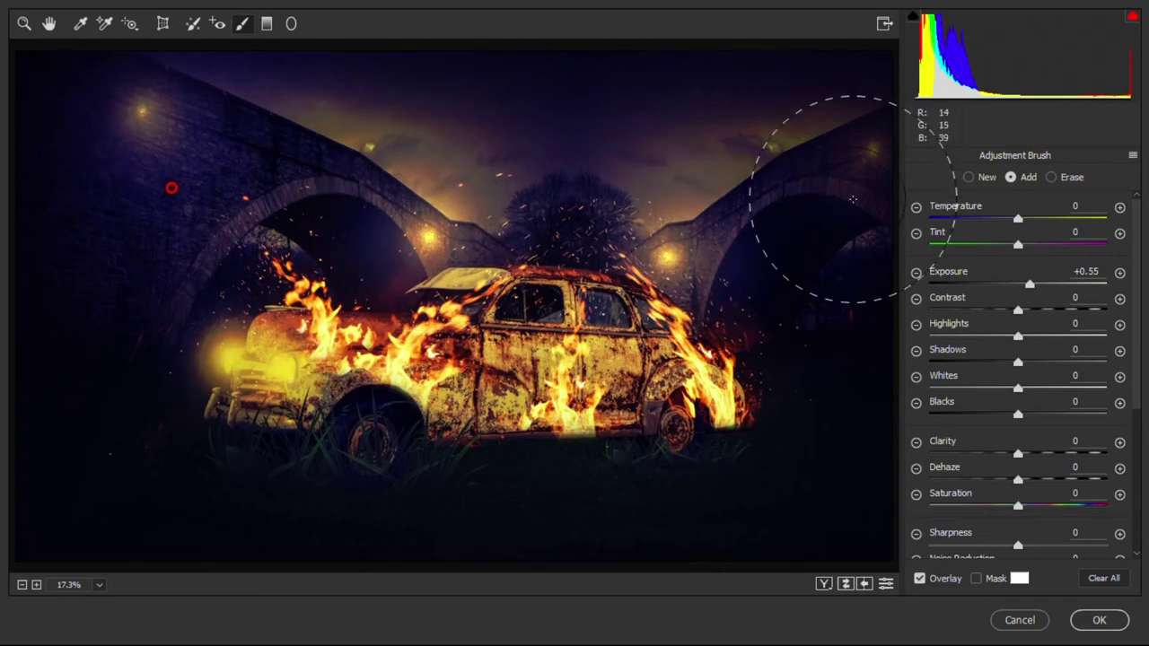
scroll(1089, 485, down, 3)
scroll(1049, 296, up, 3)
drag(1029, 285, 1032, 284)
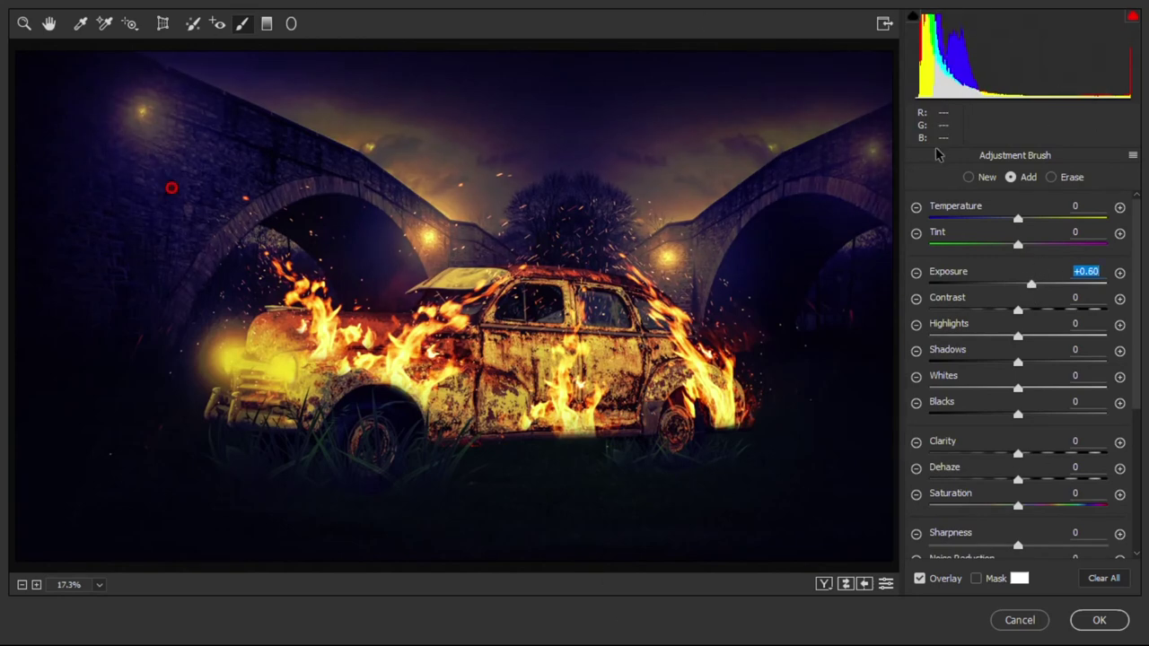
click(1097, 621)
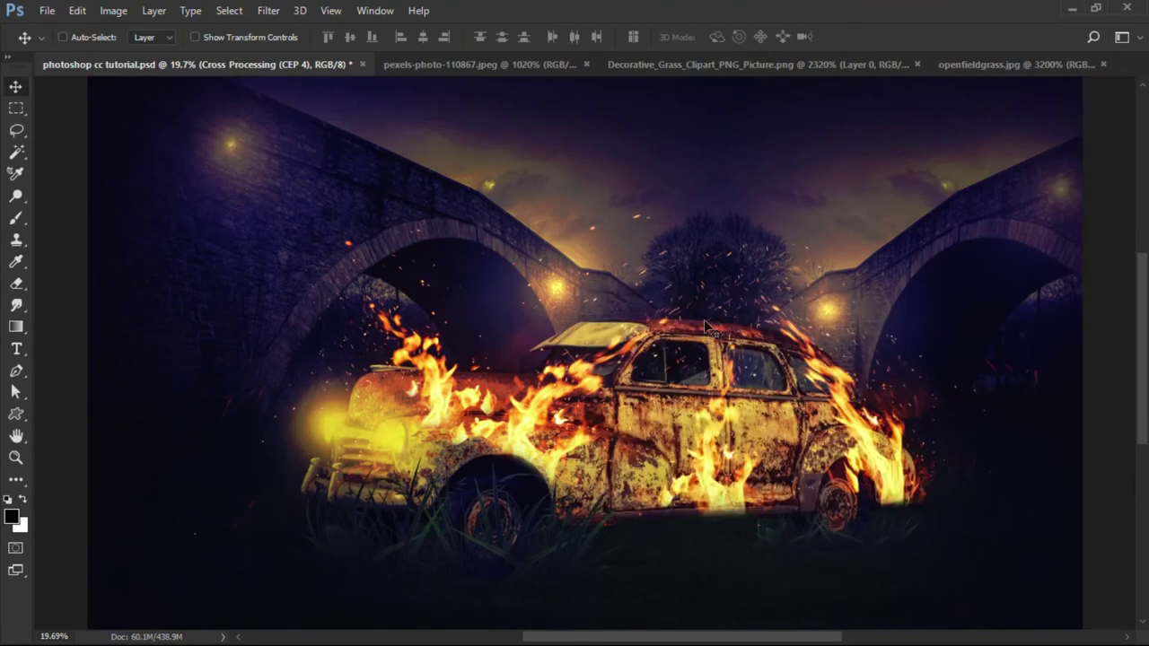
- Add a reversed radial Gradient Fill layer at angle 0 to vignette the edges
key(F7)
click(822, 623)
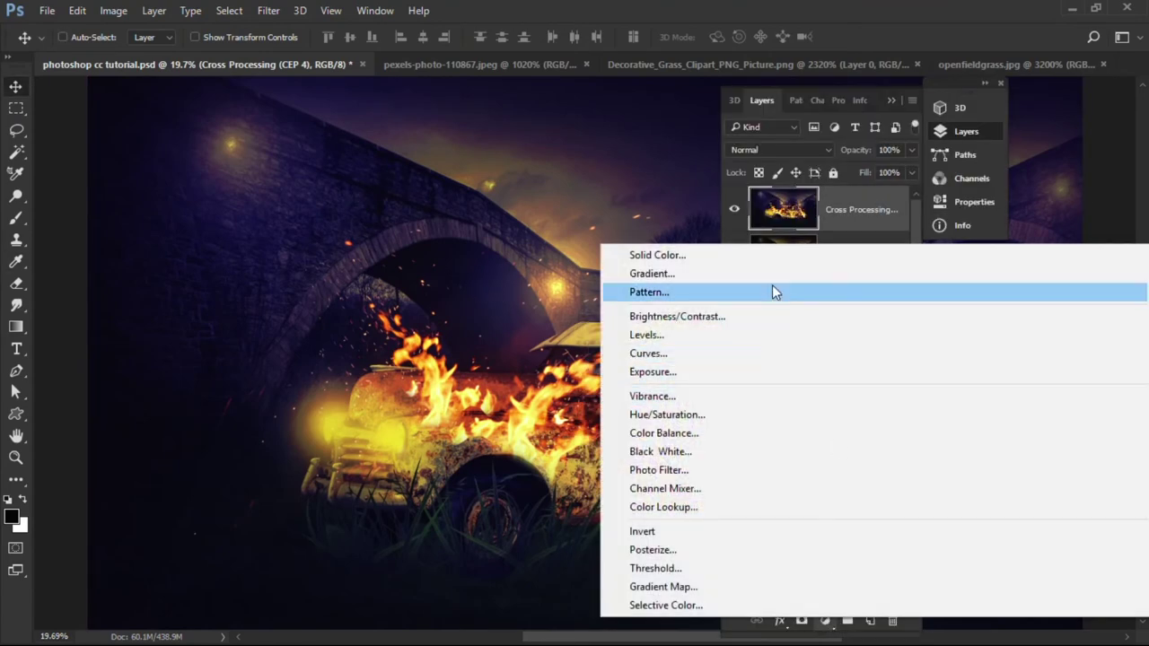
click(772, 267)
click(248, 264)
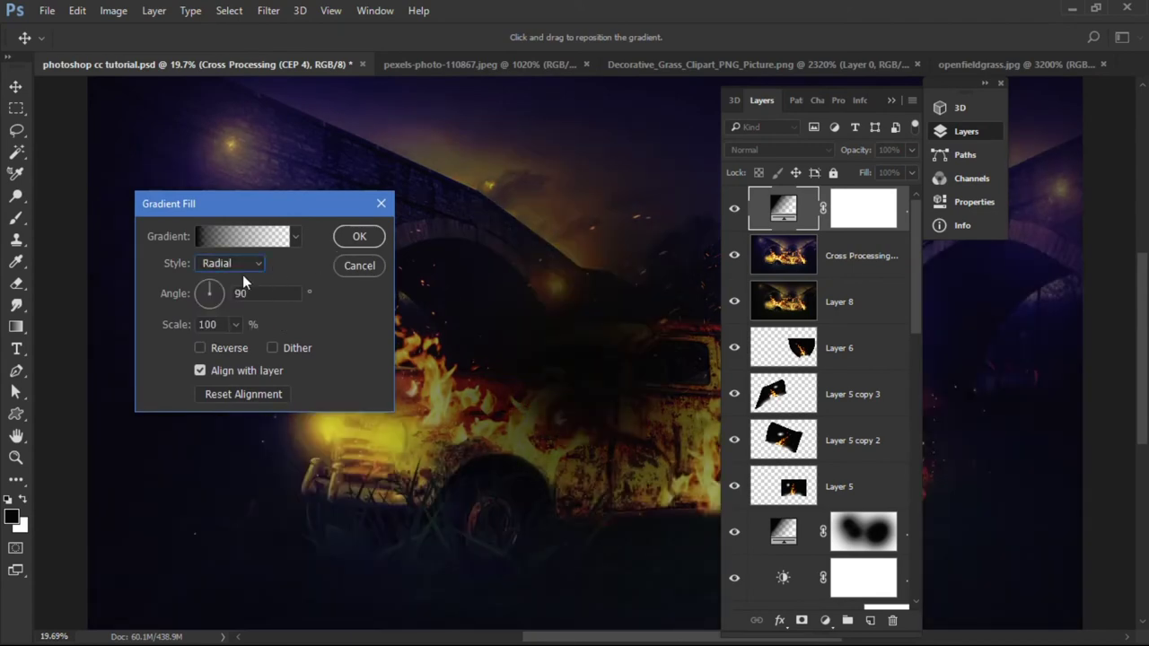
click(227, 351)
drag(290, 207, 249, 154)
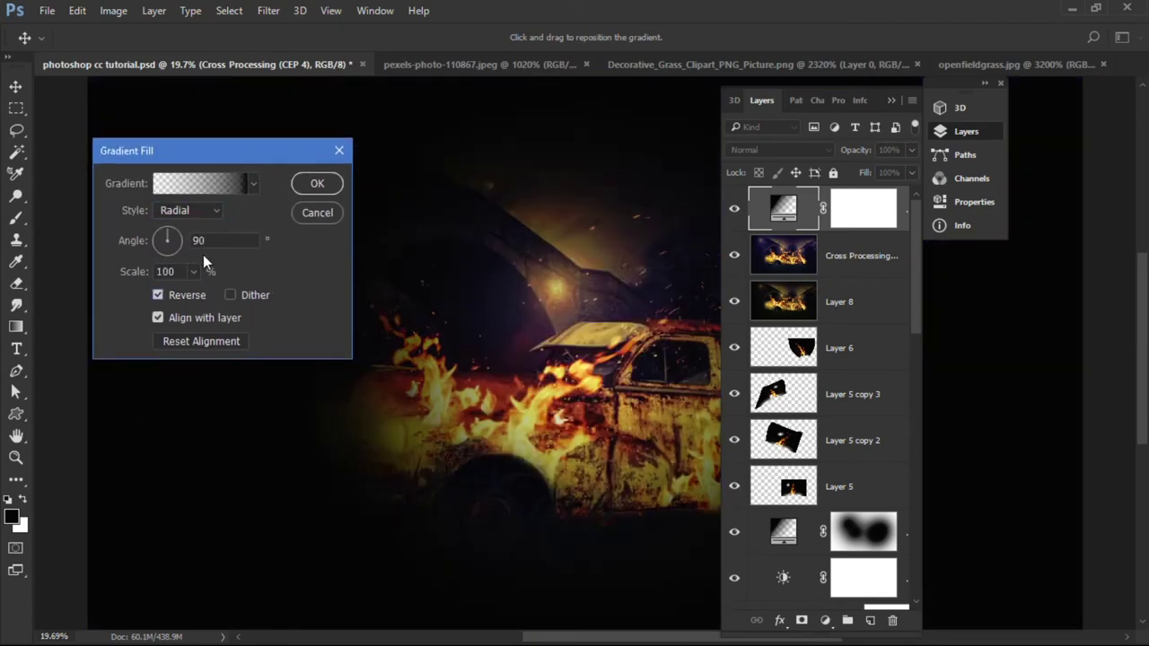
click(182, 242)
text(0)
key(Return)
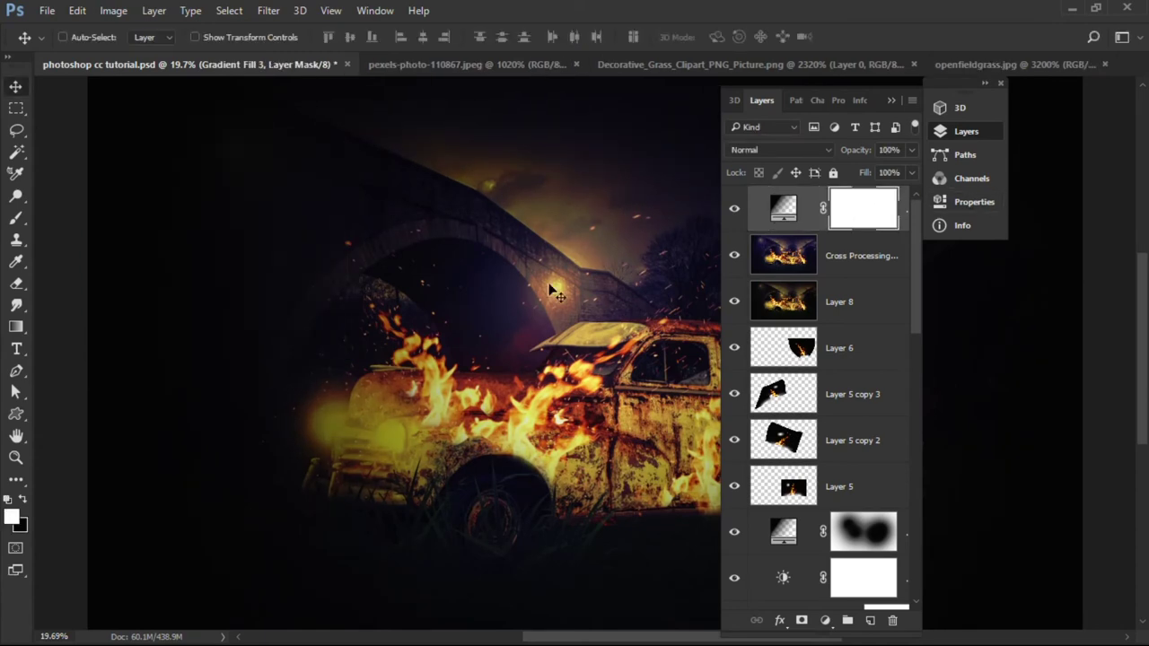
- Erase the vignette mask over the scene centre and car with a large soft Eraser
click(482, 314)
key(e)
key(bracketright)
key(bracketright)
key(bracketright)
key(bracketright)
key(bracketright)
key(bracketright)
mouse_move(299, 438)
mouse_down()
mouse_move(526, 347)
mouse_move(821, 423)
mouse_move(718, 346)
mouse_up()
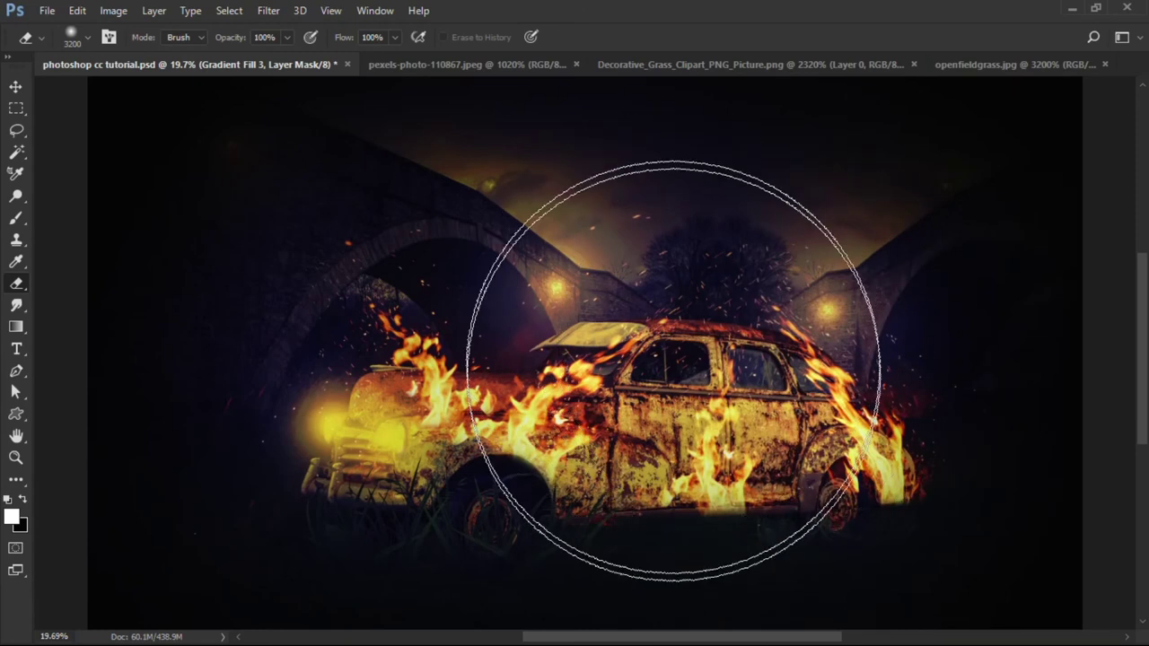
key(bracketleft)
drag(410, 487, 487, 475)
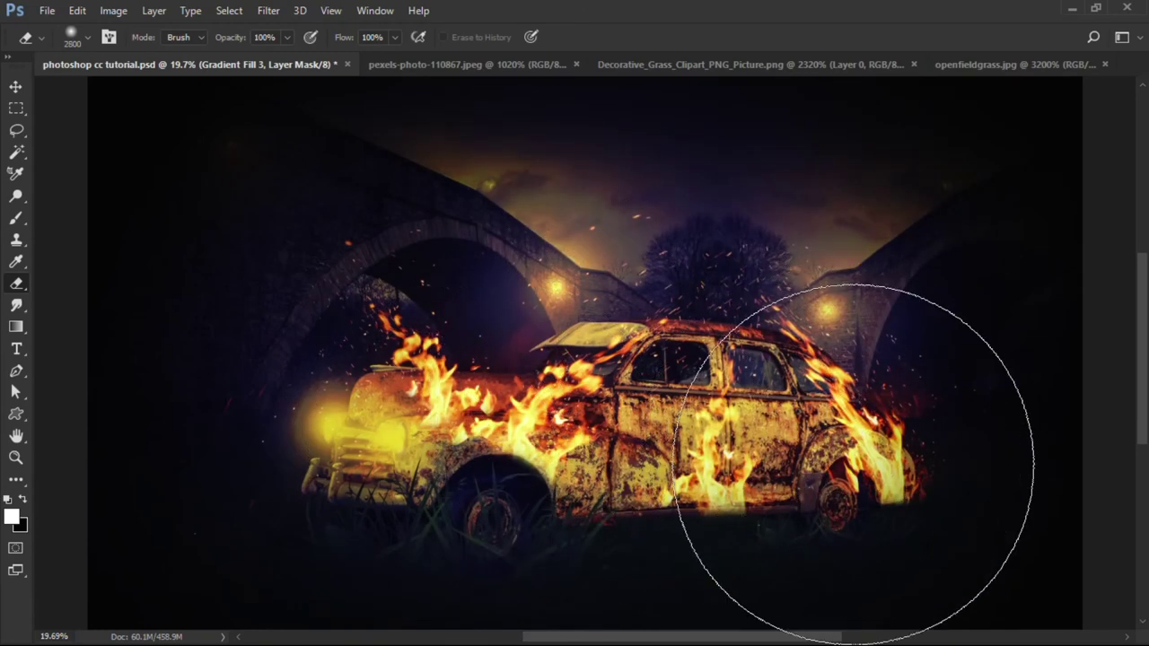
key(bracketleft)
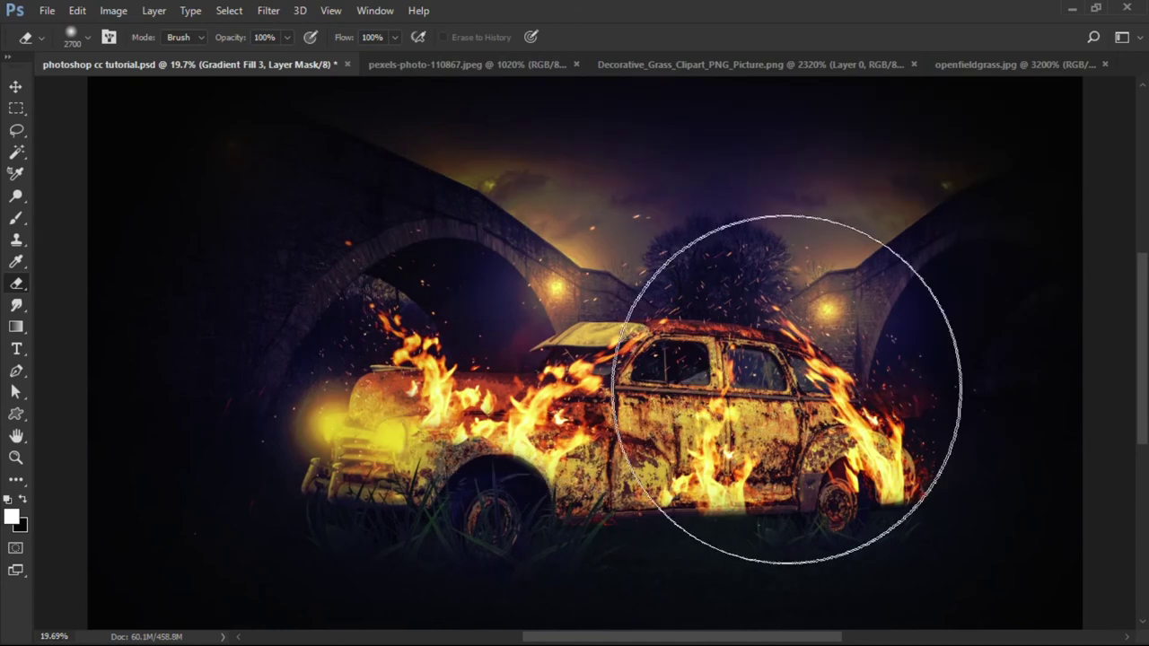
- Close the pexels fire photo, Decorative_Grass and openfieldgrass documents
key(v)
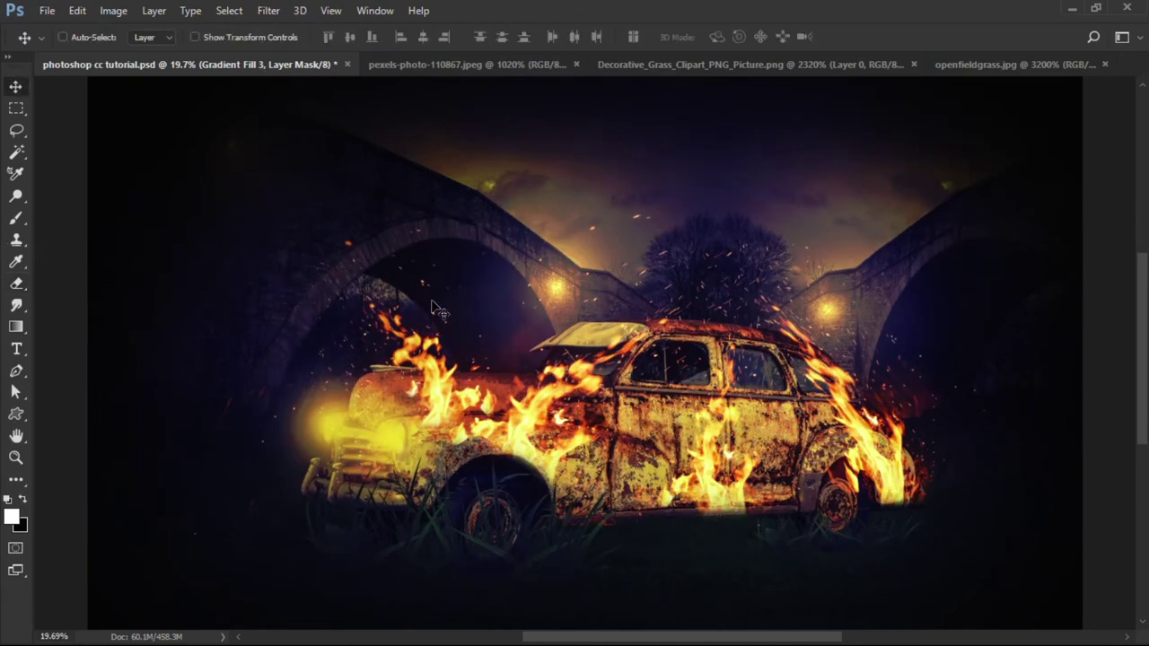
click(566, 64)
key(x)
key(ctrl+0)
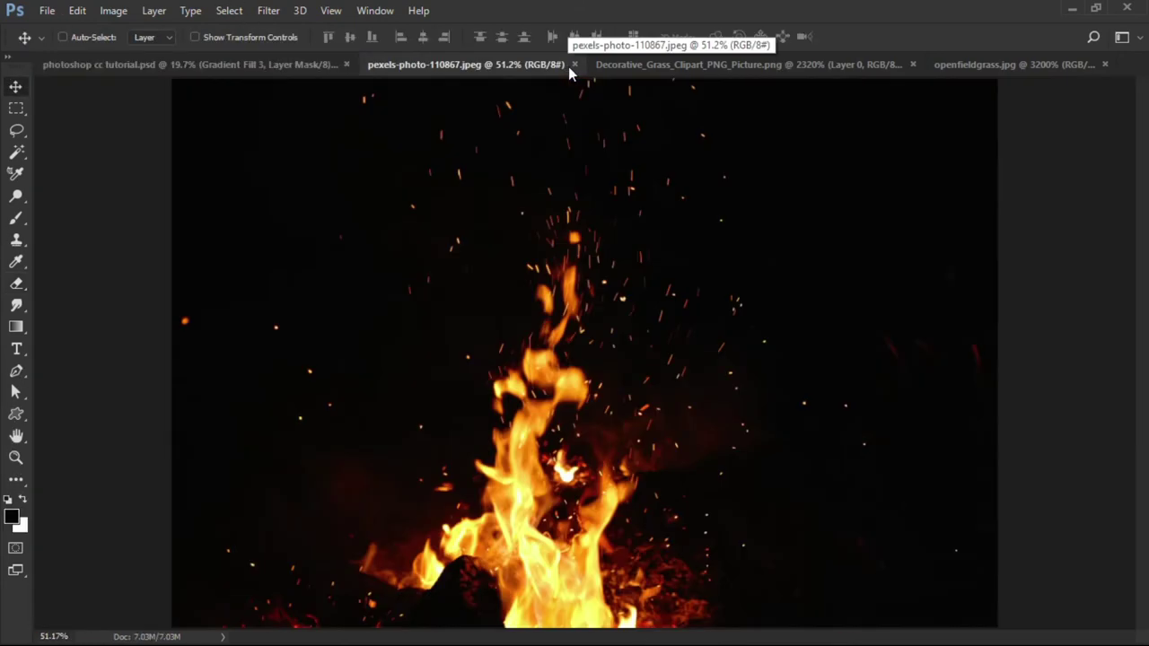
click(573, 64)
click(628, 65)
key(ctrl+0)
click(675, 65)
click(515, 66)
key(ctrl+0)
click(522, 64)
- Switch to Adobe Bridge and open demo.psd
key(alt+Tab)
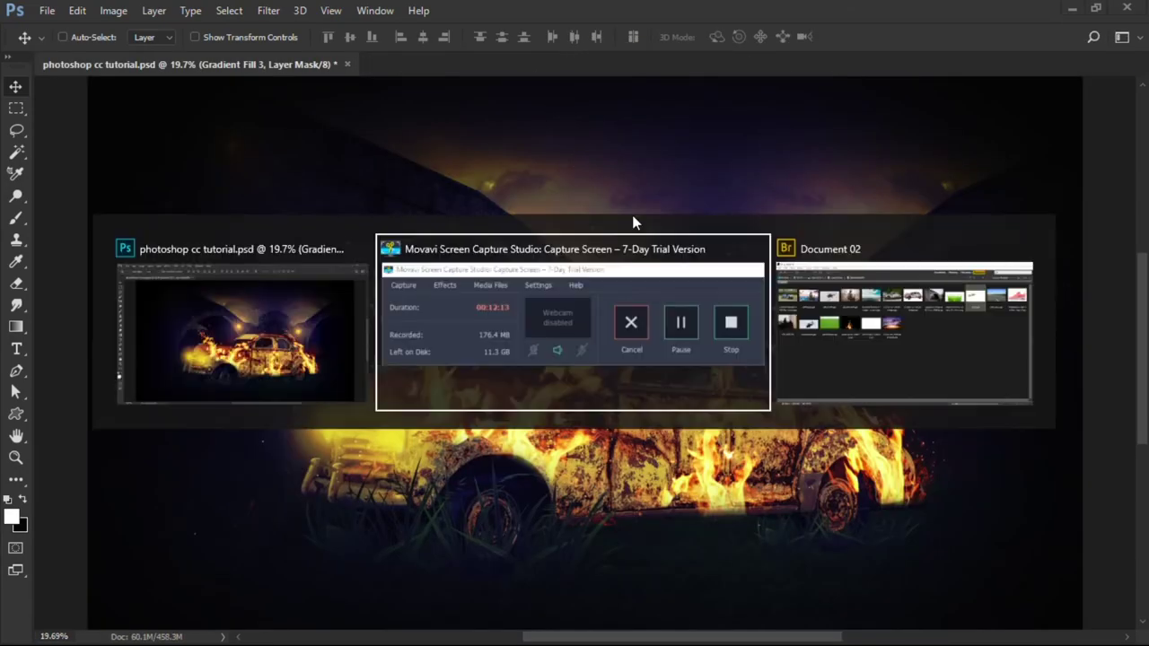
click(792, 249)
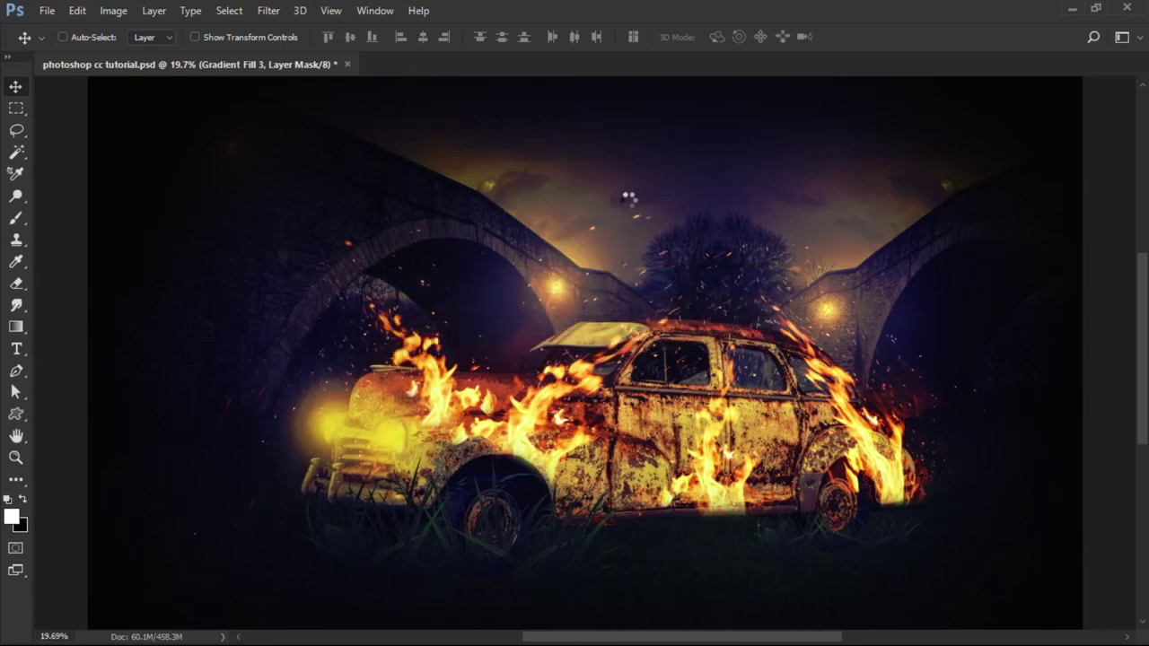
key(F7)
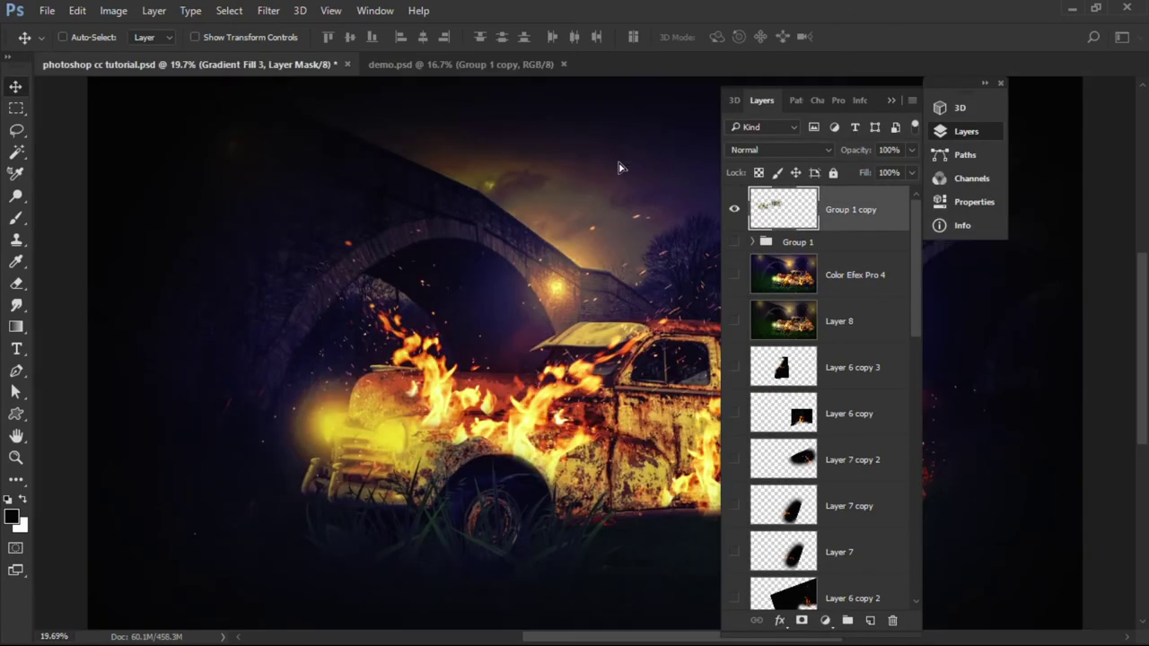
- Drag the gold 'CAR on FIRE' title group into the composite and place it above the car
drag(779, 209, 783, 208)
key(F7)
mouse_move(619, 229)
mouse_down()
mouse_move(366, 224)
mouse_move(917, 197)
mouse_move(727, 193)
mouse_up()
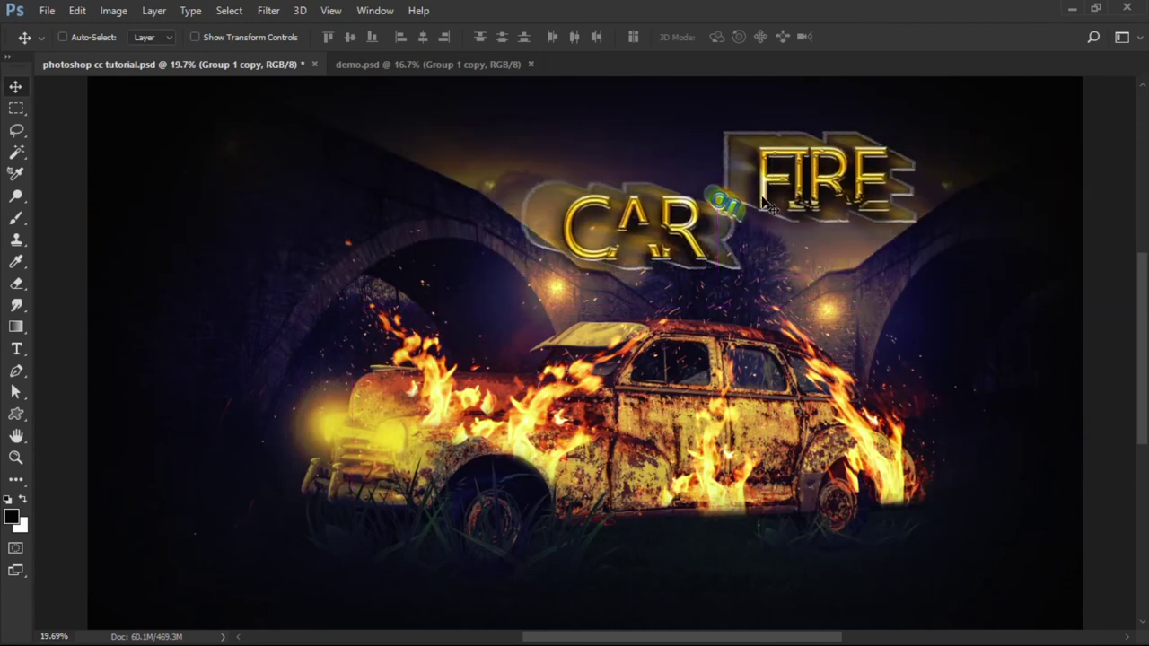
- Zoom in on the title and apply Curves, lifting the midtones and the black point
key(f)
key(ctrl+plus)
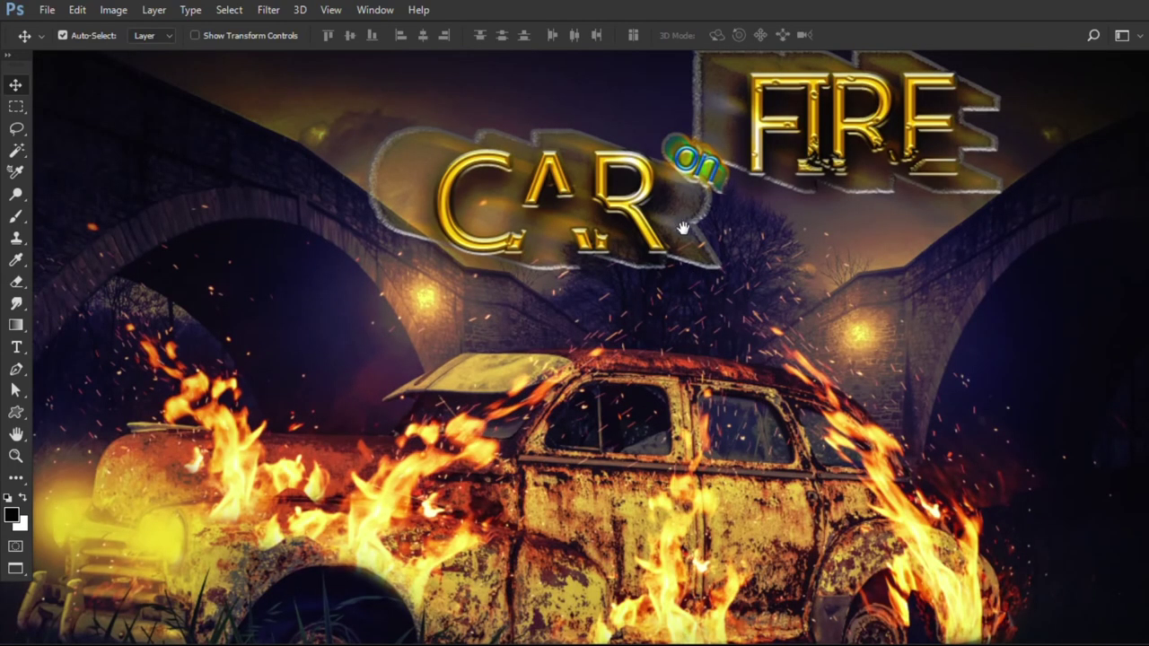
scroll(686, 221, up, 3)
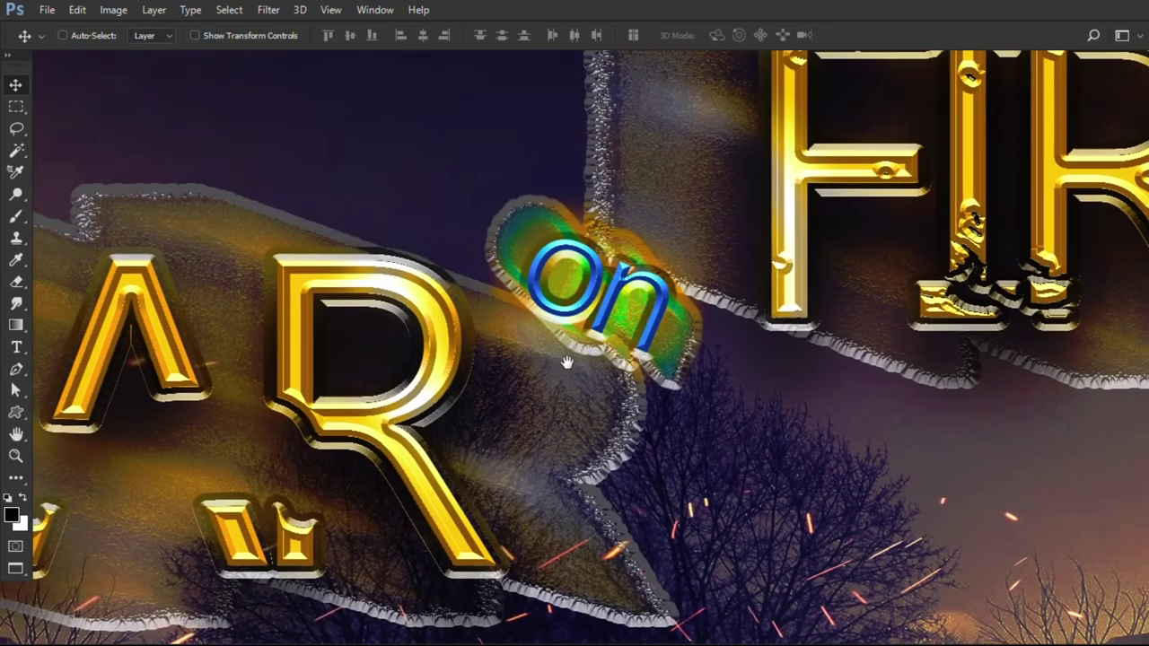
scroll(575, 359, up, 2)
key(ctrl+m)
drag(757, 256, 756, 238)
drag(659, 354, 679, 364)
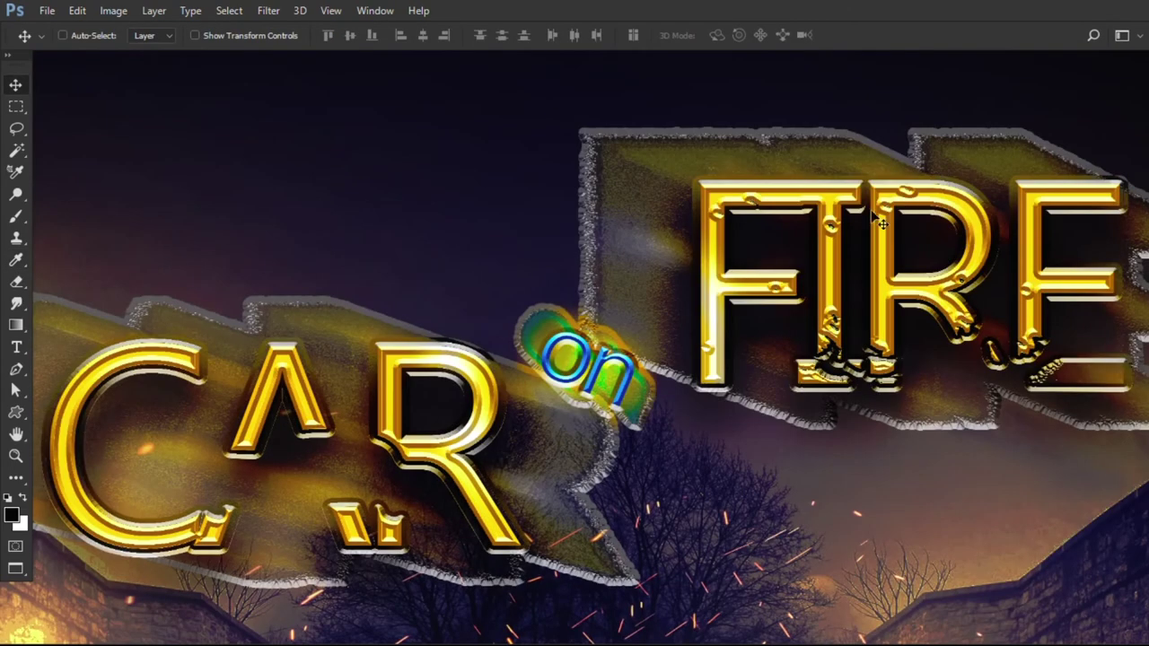
key(ctrl+0)
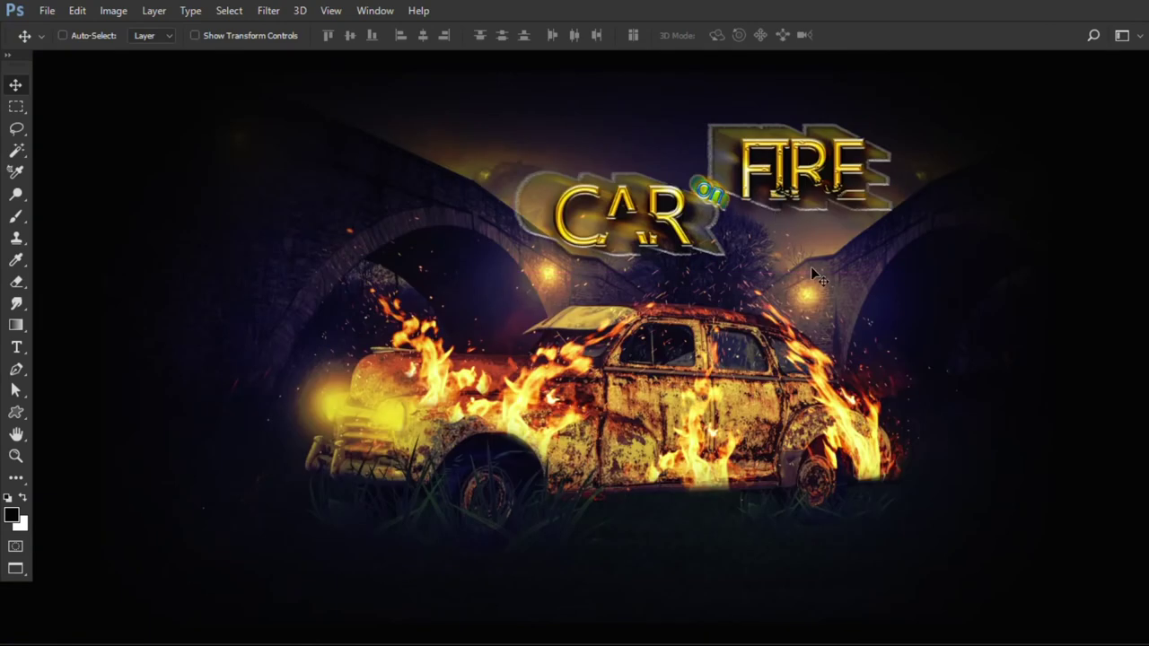
- Apply Selective Color to the Blues, adjusting Cyan, Magenta and Yellow (−52)
right_click(804, 280)
click(881, 311)
click(453, 103)
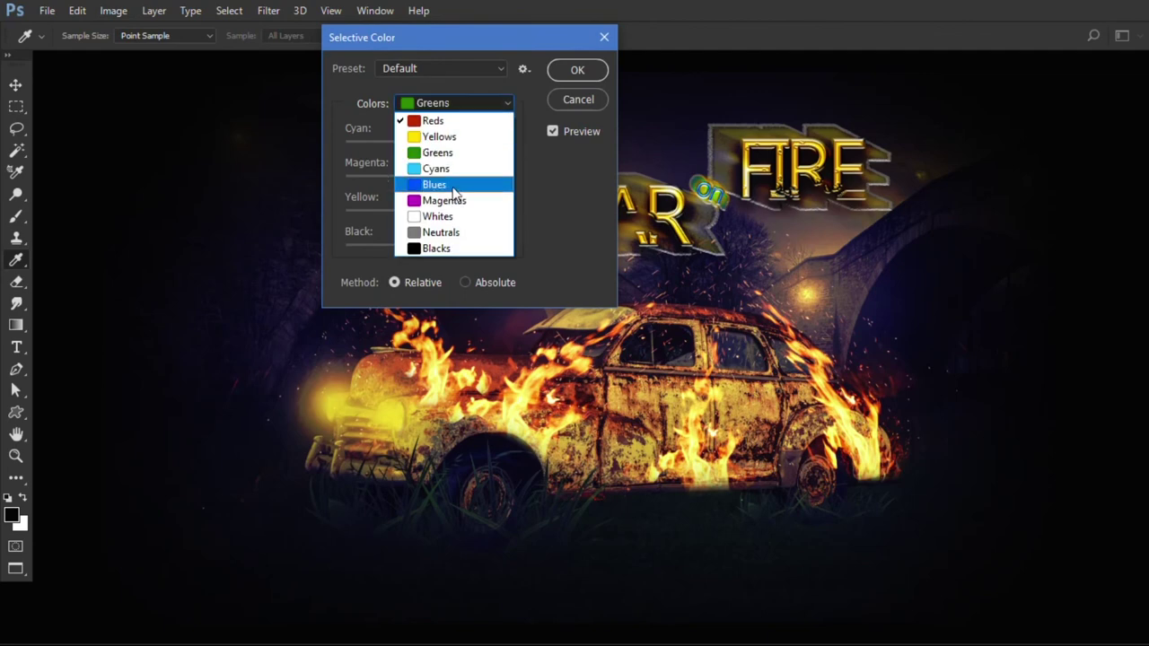
click(435, 186)
mouse_move(427, 177)
mouse_down()
mouse_move(404, 180)
mouse_move(475, 179)
mouse_up()
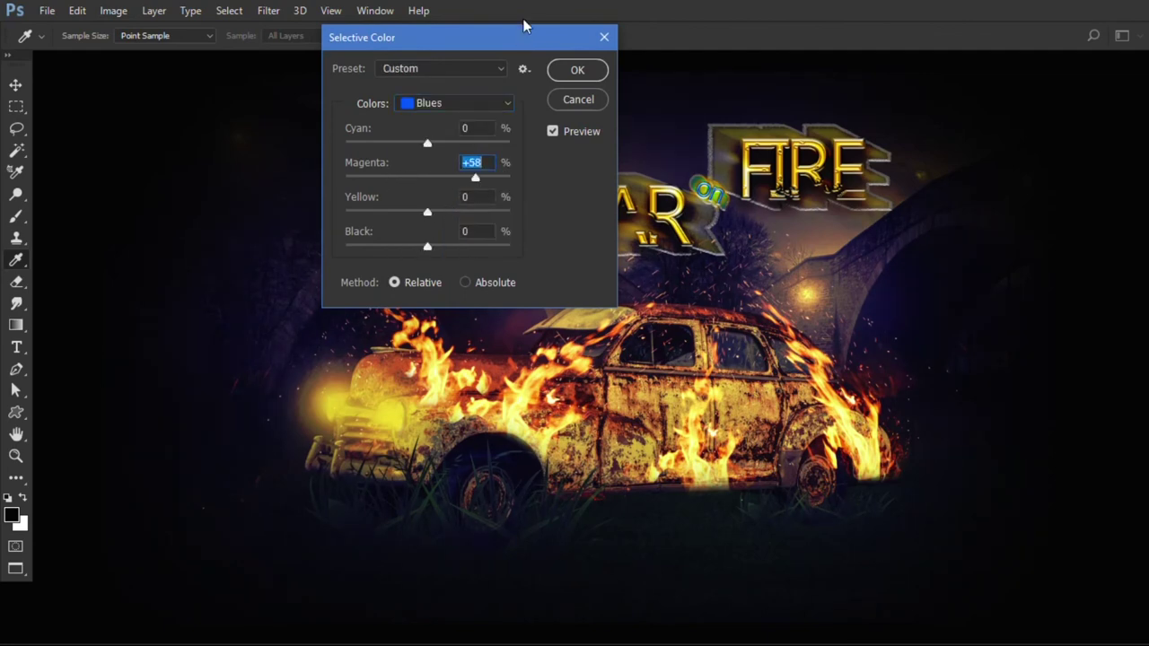
drag(526, 32, 804, 289)
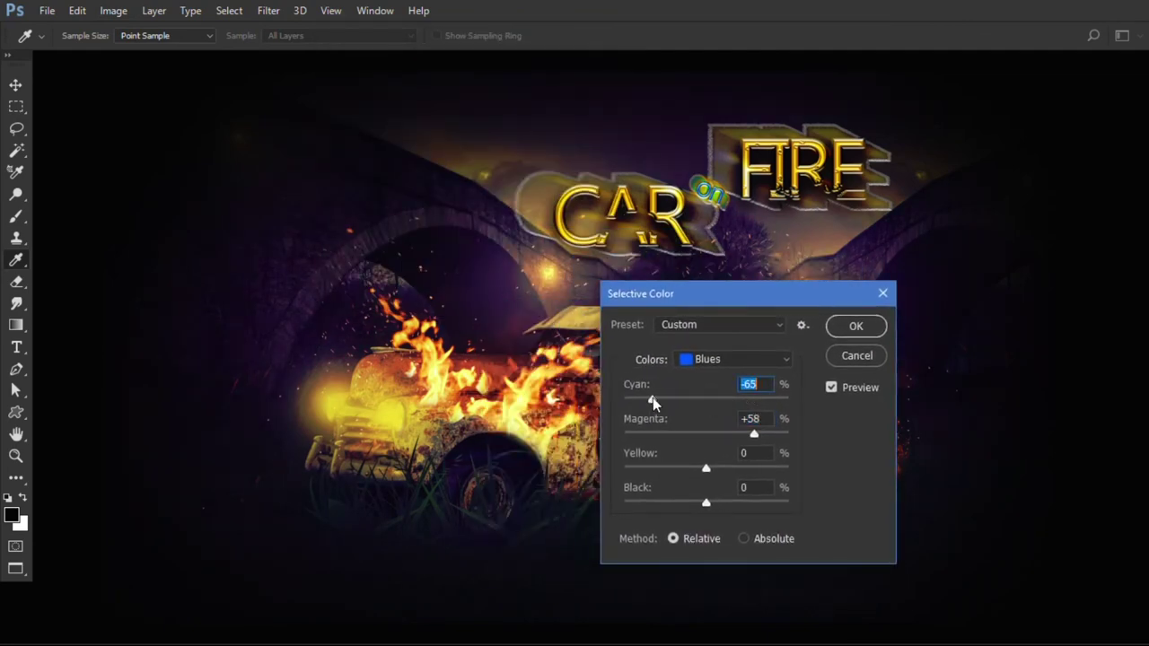
drag(653, 398, 706, 397)
mouse_move(754, 433)
mouse_down()
mouse_move(789, 434)
mouse_move(661, 470)
mouse_move(759, 469)
mouse_up()
text(0)
click(833, 334)
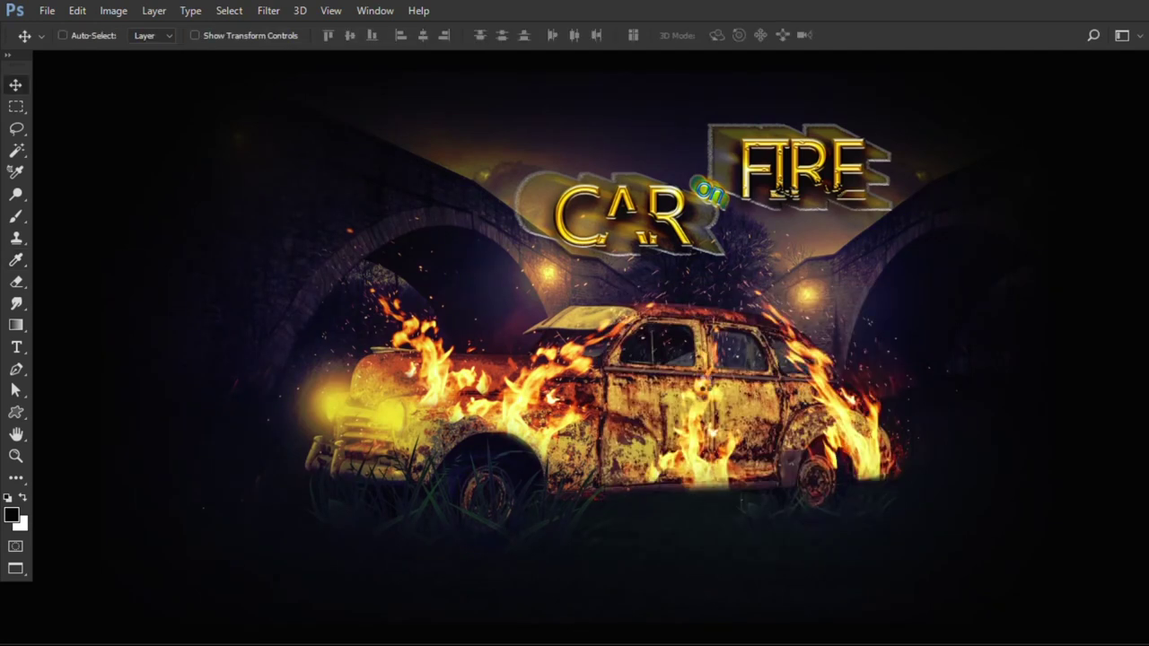
key(ctrl)
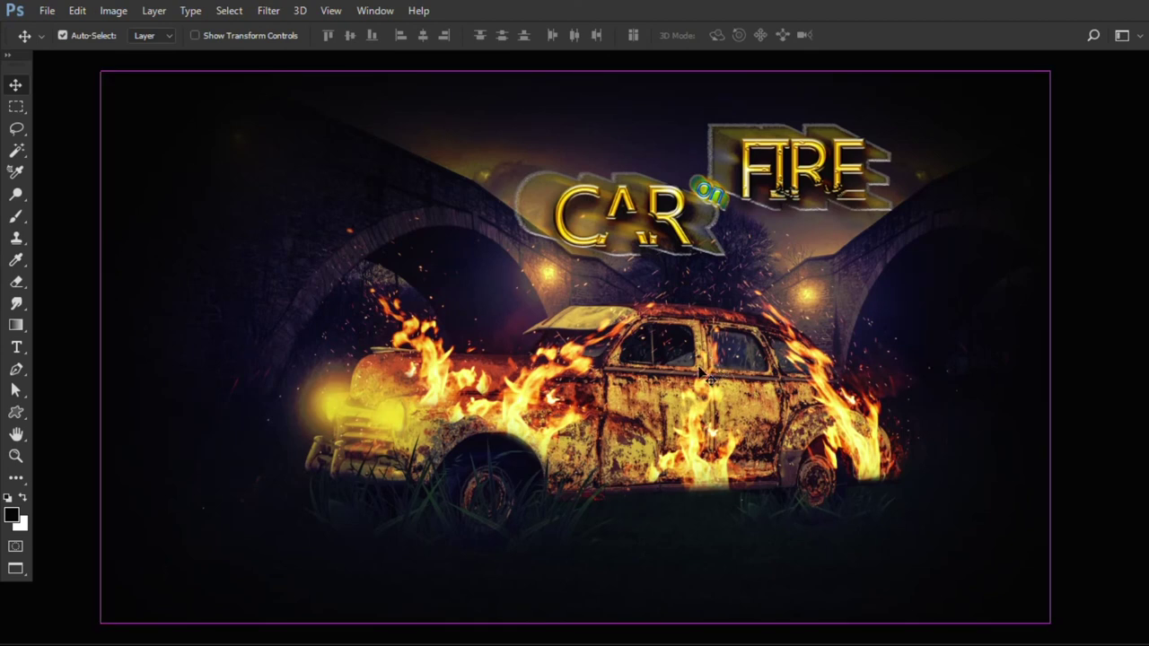
- Stamp the visible layers into Layer 9 at the top and darken its midtones with Levels 0.85
ctrl+click(690, 325)
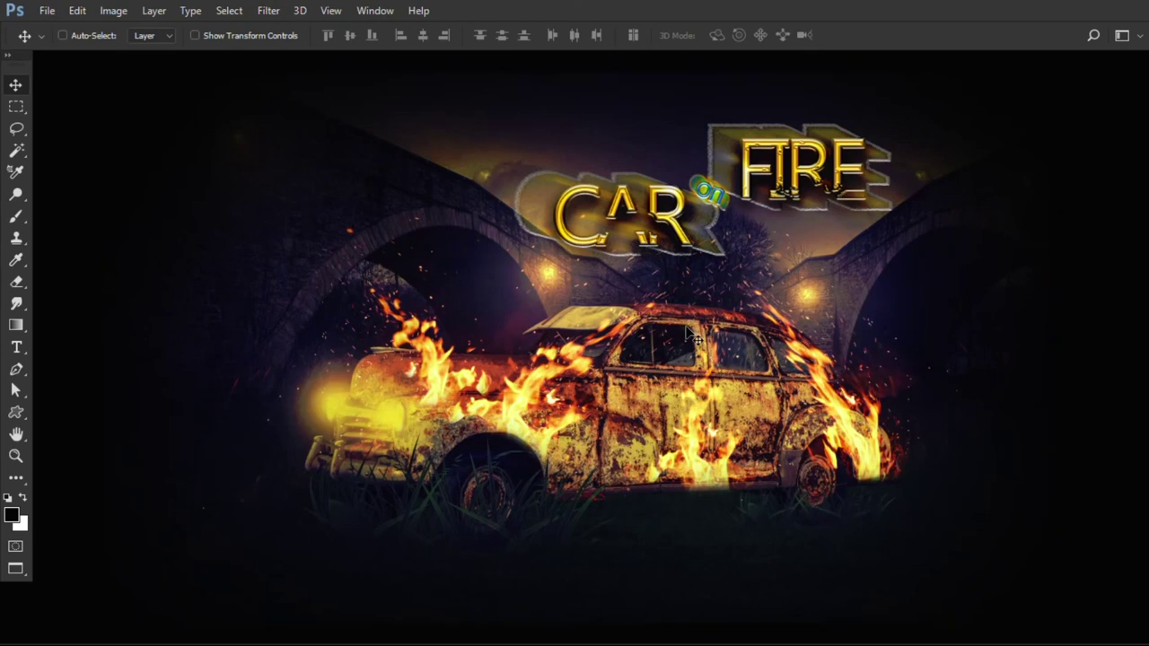
key(F7)
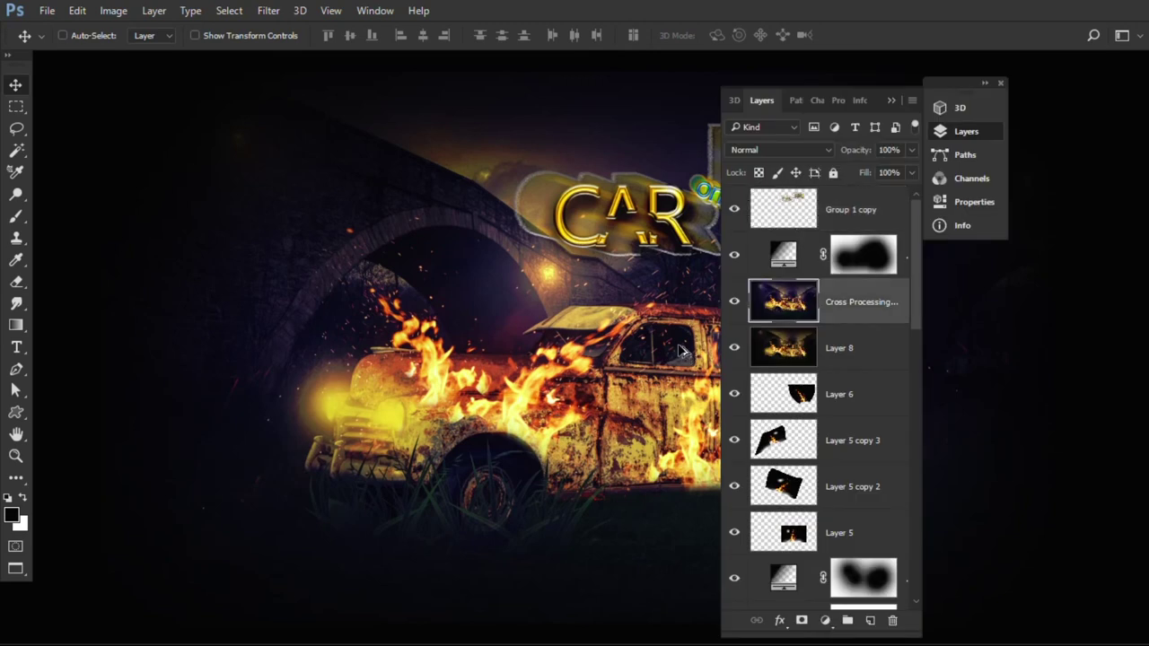
key(ctrl+shift+alt+e)
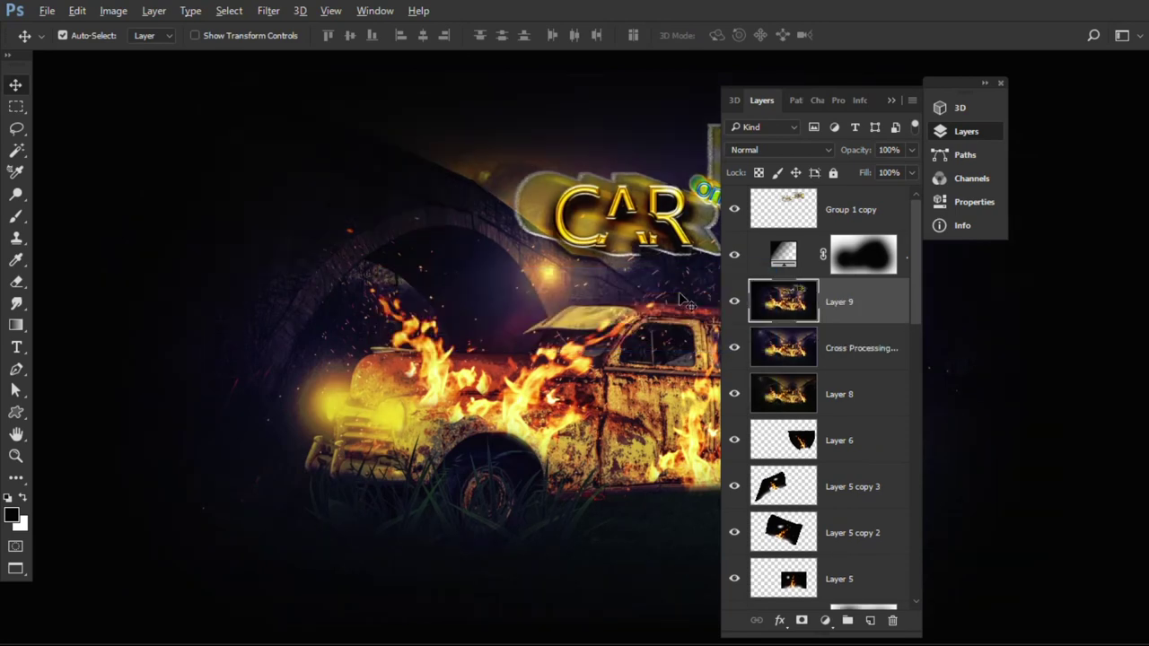
key(ctrl+])
key(f)
key(f)
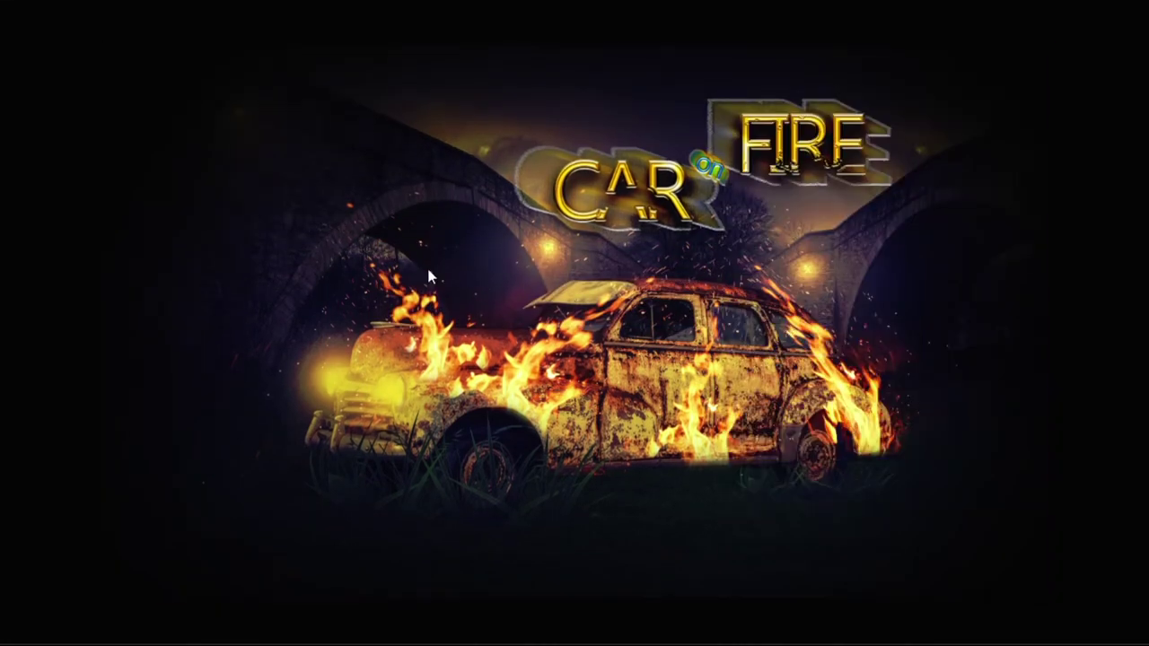
key(ctrl+l)
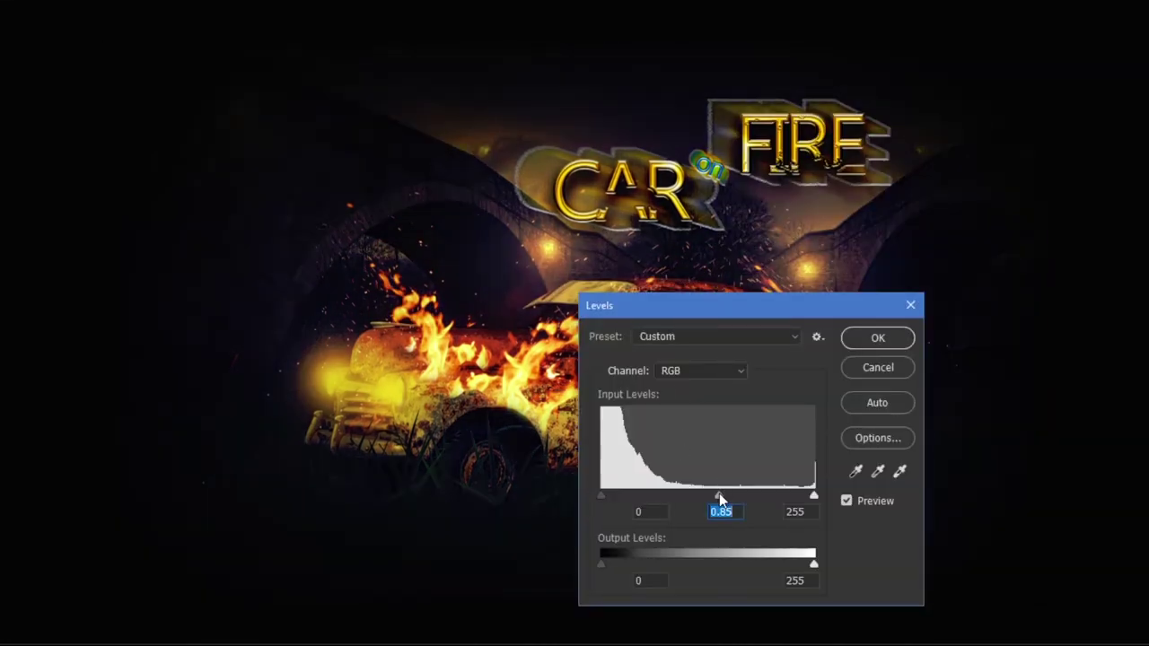
click(856, 334)
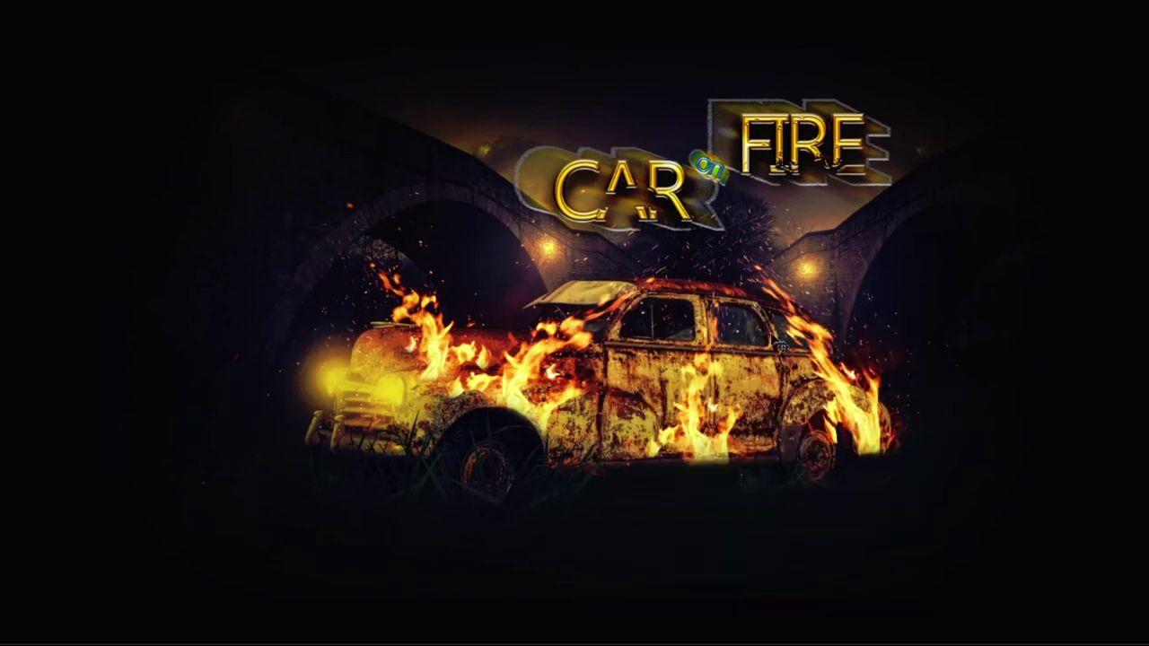
- Restore the standard view and save photoshop cc tutorial.psd
key(f)
key(shift+Tab)
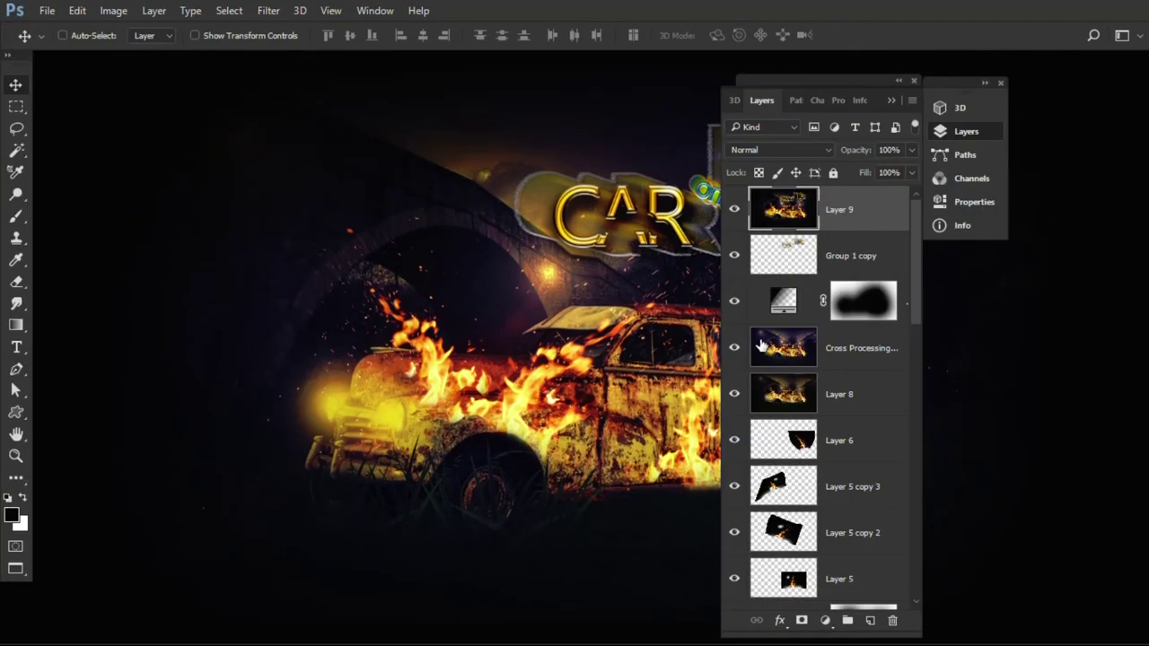
key(f)
key(ctrl+s)
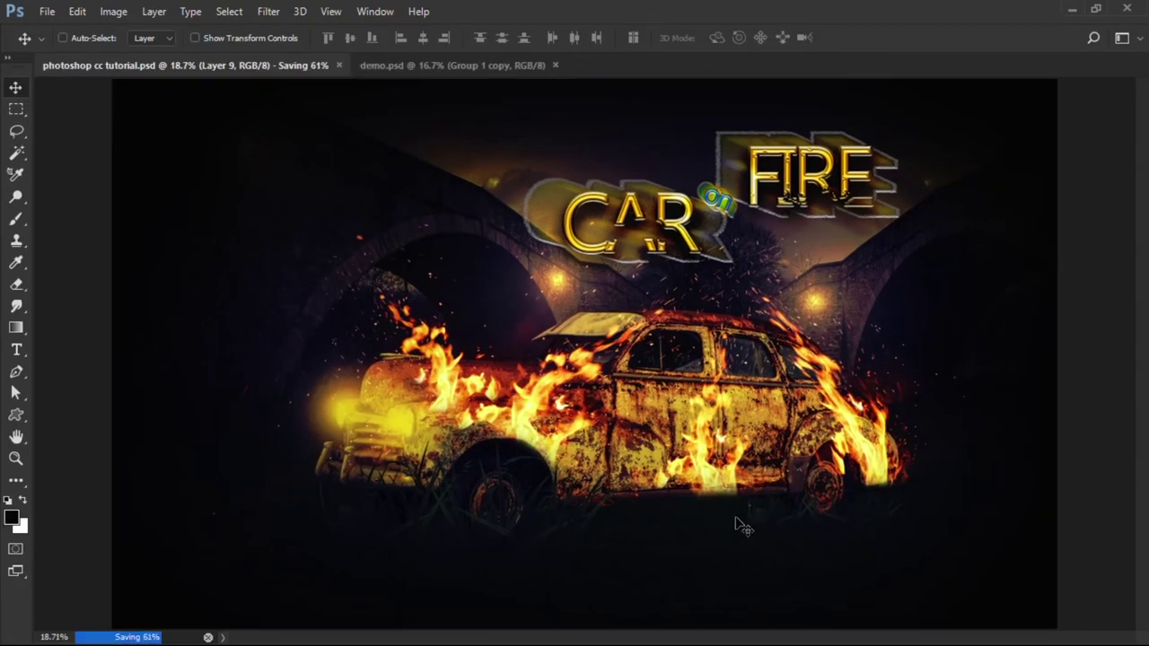
key(alt+Tab)
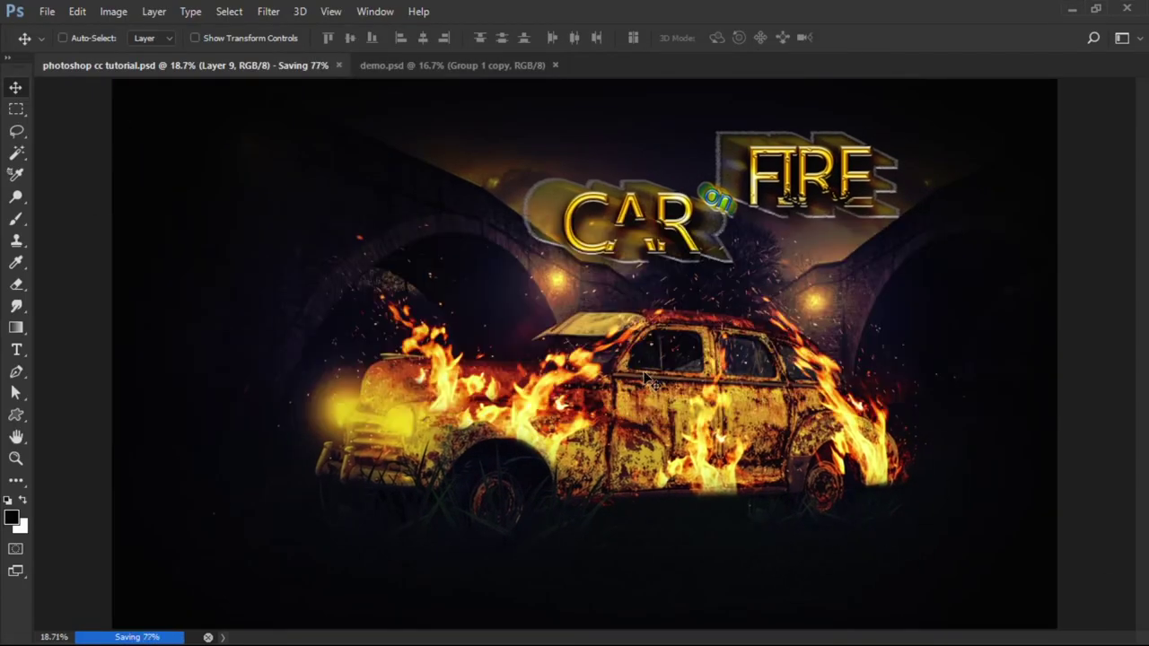